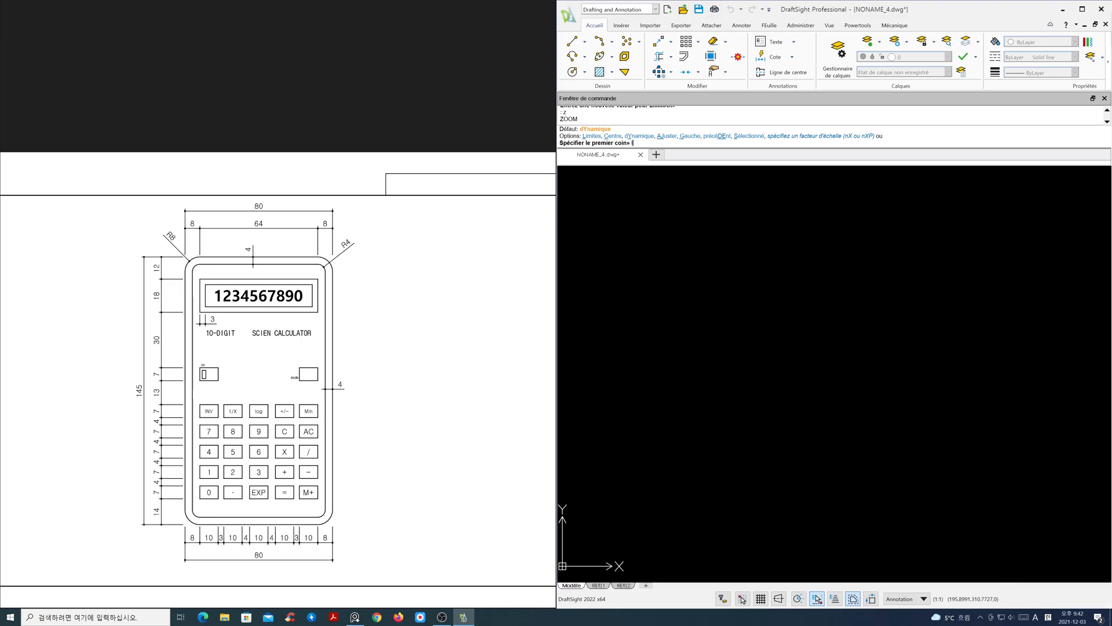
# Cancel the zoom command and make the ale layer active in place of layer 0.
pyautogui.press('Escape')
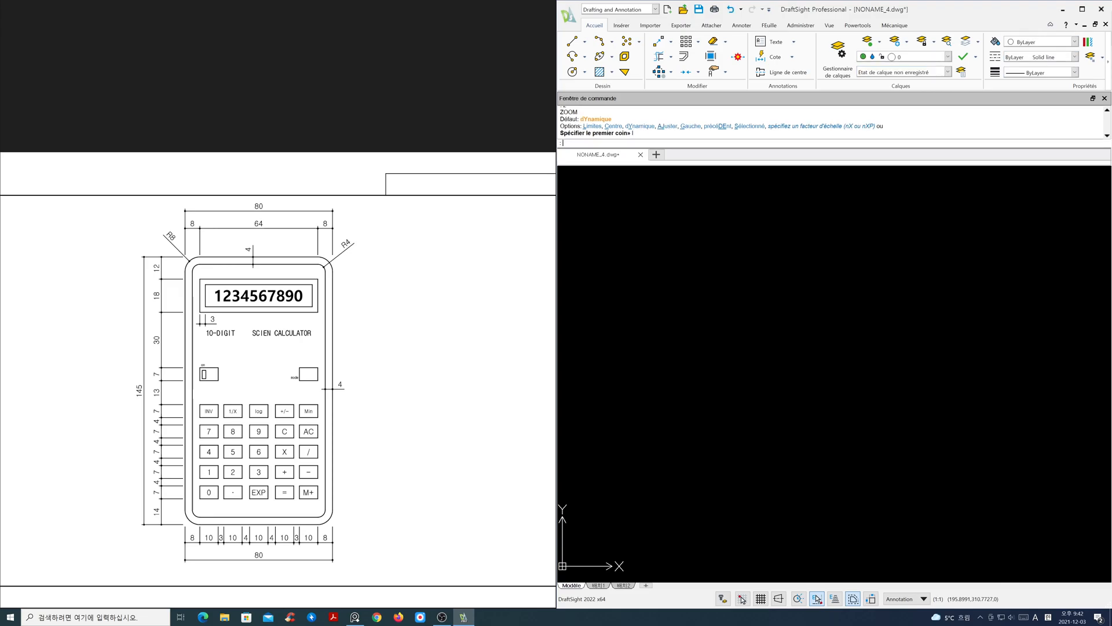
pyautogui.click(946, 57)
pyautogui.click(903, 99)
# Draw the calculator's outer outline as a rectangle 80 wide and 145 high with corner fillets of radius 8.
pyautogui.press('Return')
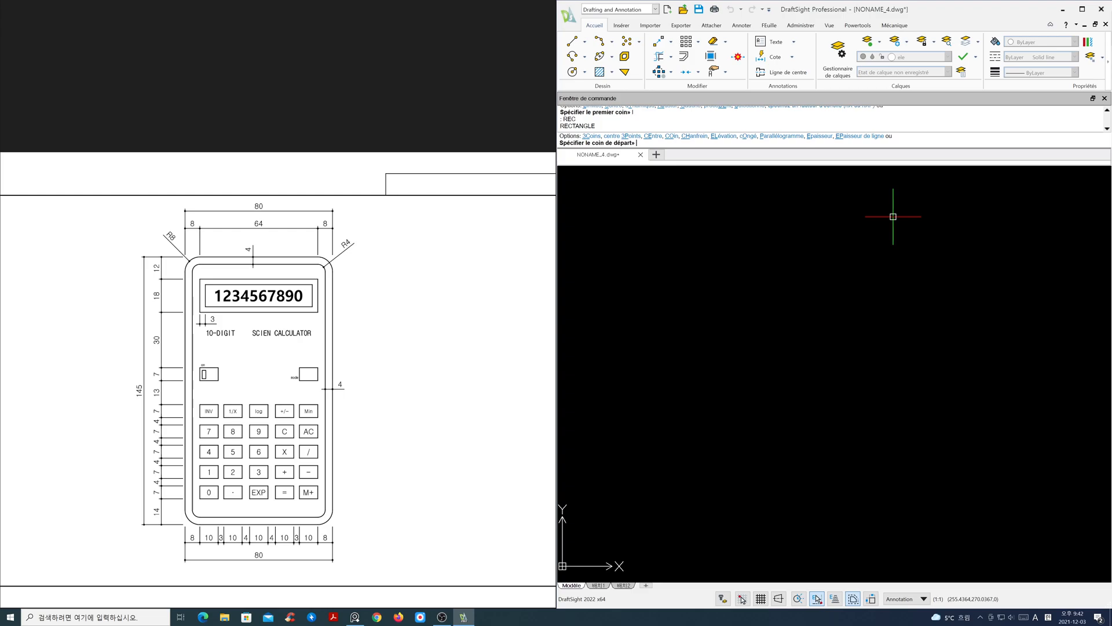
pyautogui.press('Return')
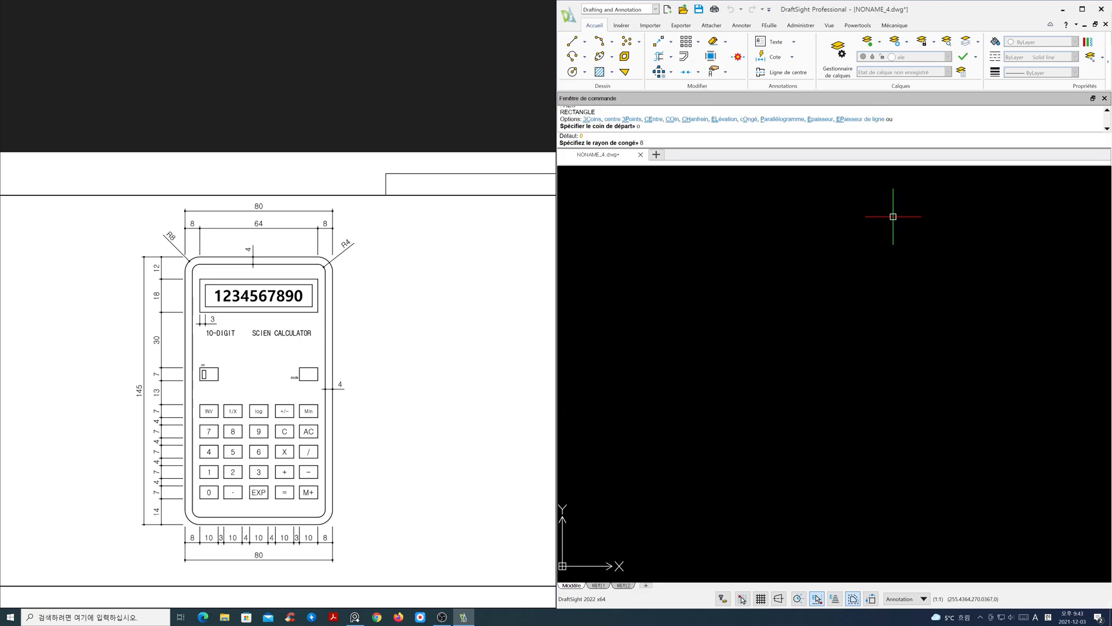
pyautogui.press('Return')
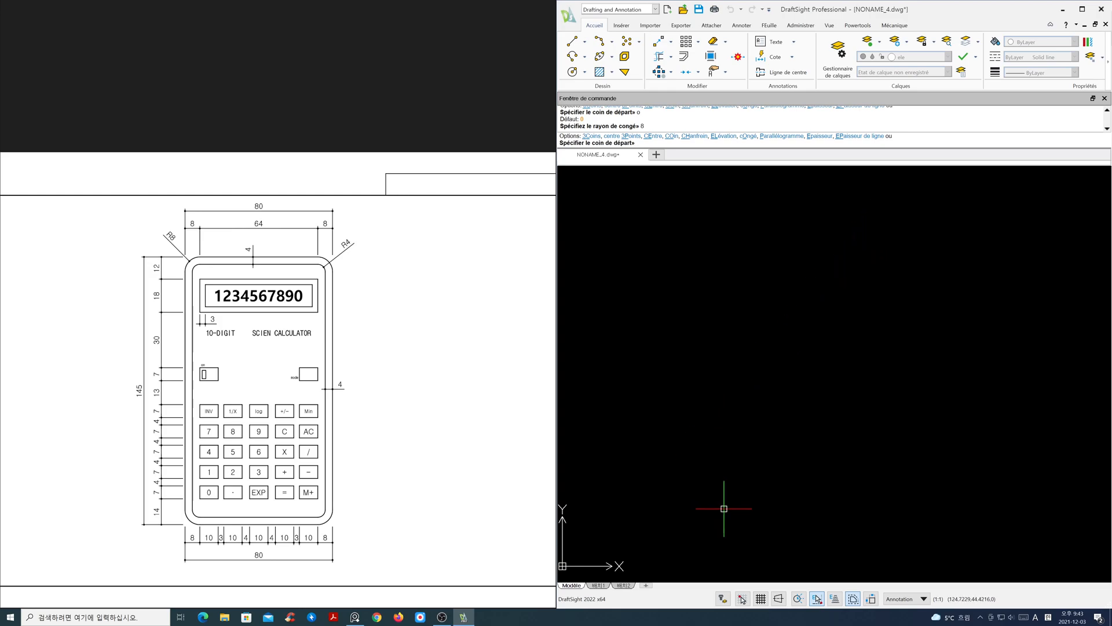
pyautogui.click(727, 510)
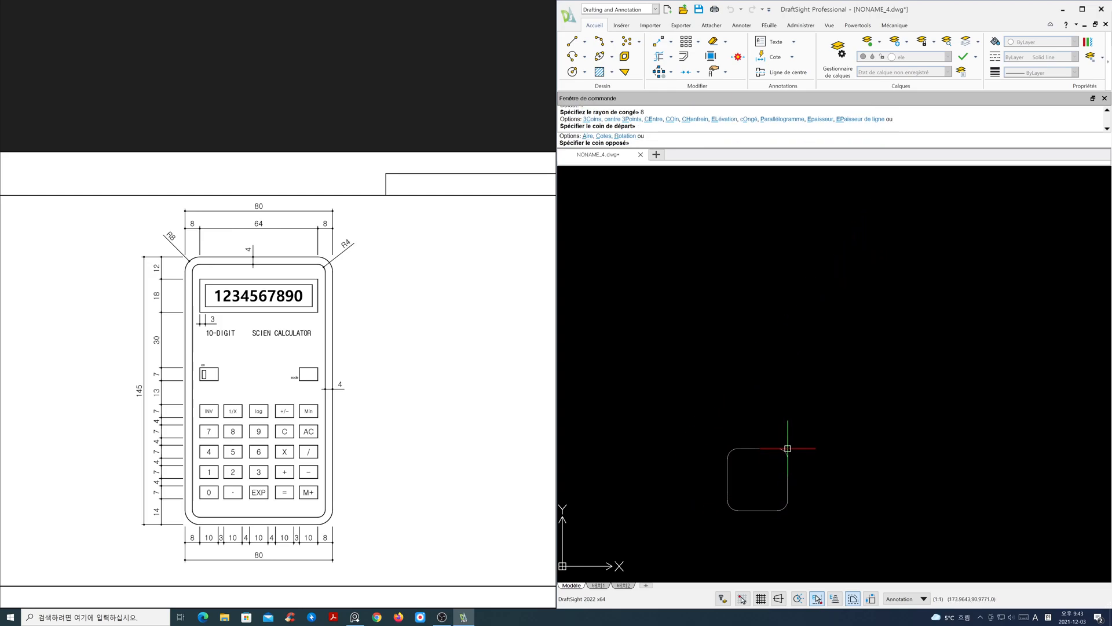
pyautogui.write('c')
pyautogui.press('Return')
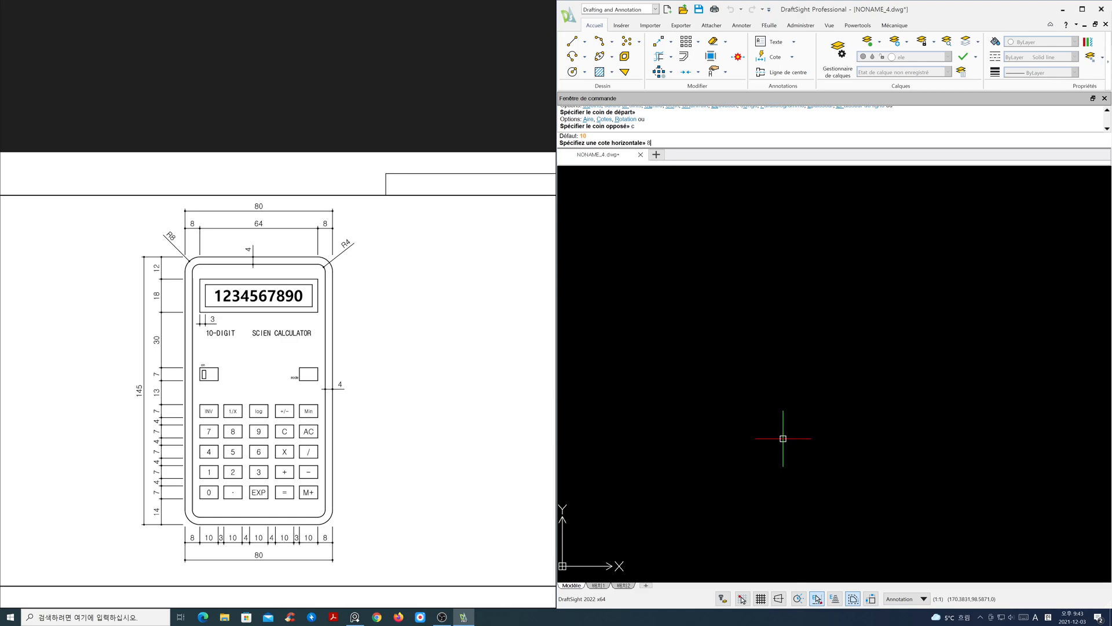
pyautogui.write('80')
pyautogui.press('Return')
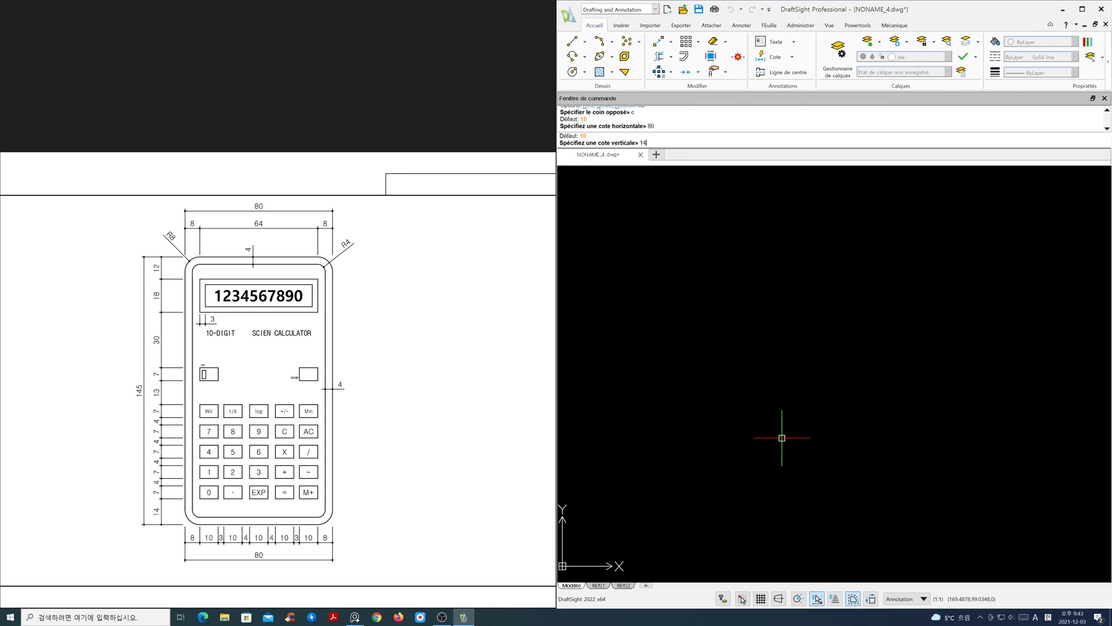
pyautogui.press('Return')
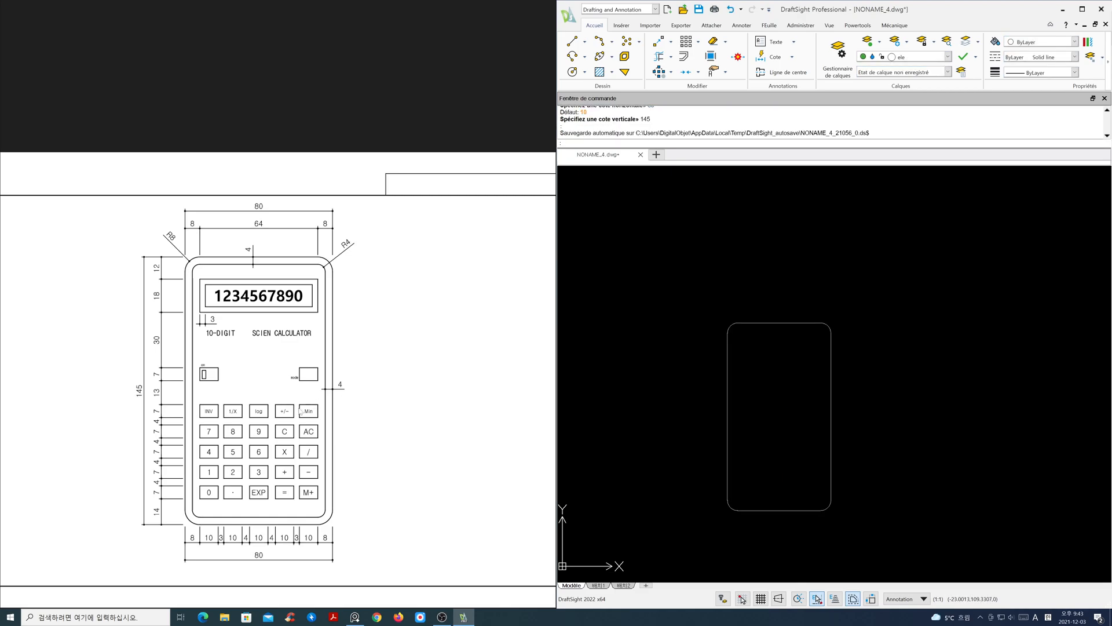
# Examine the reference calculator drawing and the new rounded outline more closely.
pyautogui.scroll(1, 265, 419)
pyautogui.moveTo(266, 419)
pyautogui.mouseDown()
pyautogui.moveTo(283, 364)
pyautogui.moveTo(284, 380)
pyautogui.mouseUp()
pyautogui.scroll(2, 776, 432)
pyautogui.moveTo(819, 450); pyautogui.dragTo(871, 397, button='middle')
pyautogui.write('z')
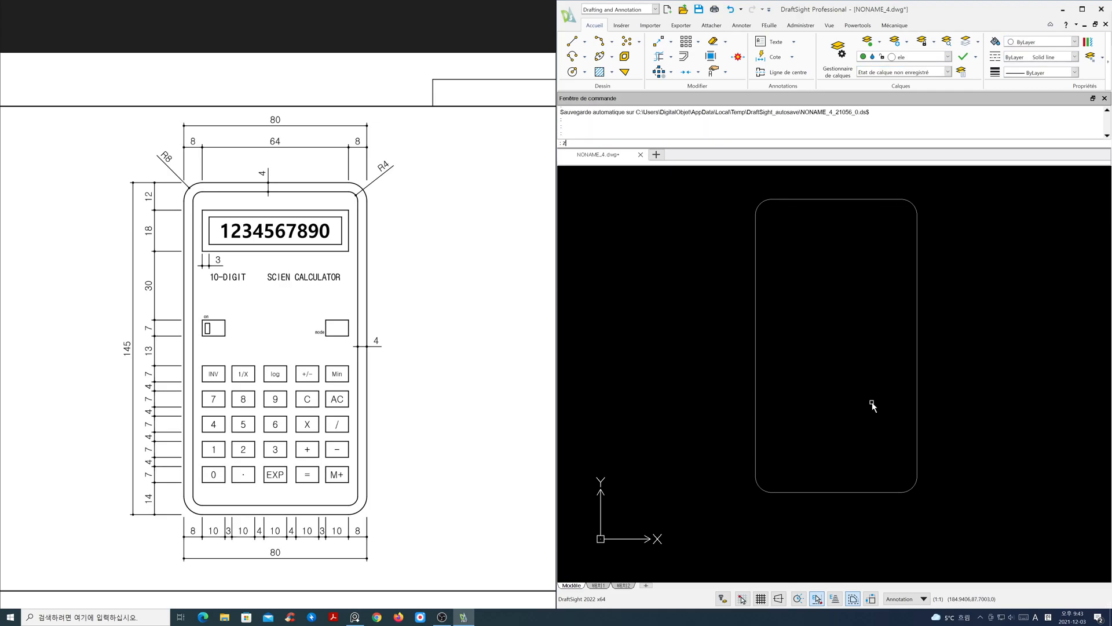
pyautogui.press('Return')
pyautogui.press('Return')
pyautogui.moveTo(839, 417); pyautogui.dragTo(846, 404)
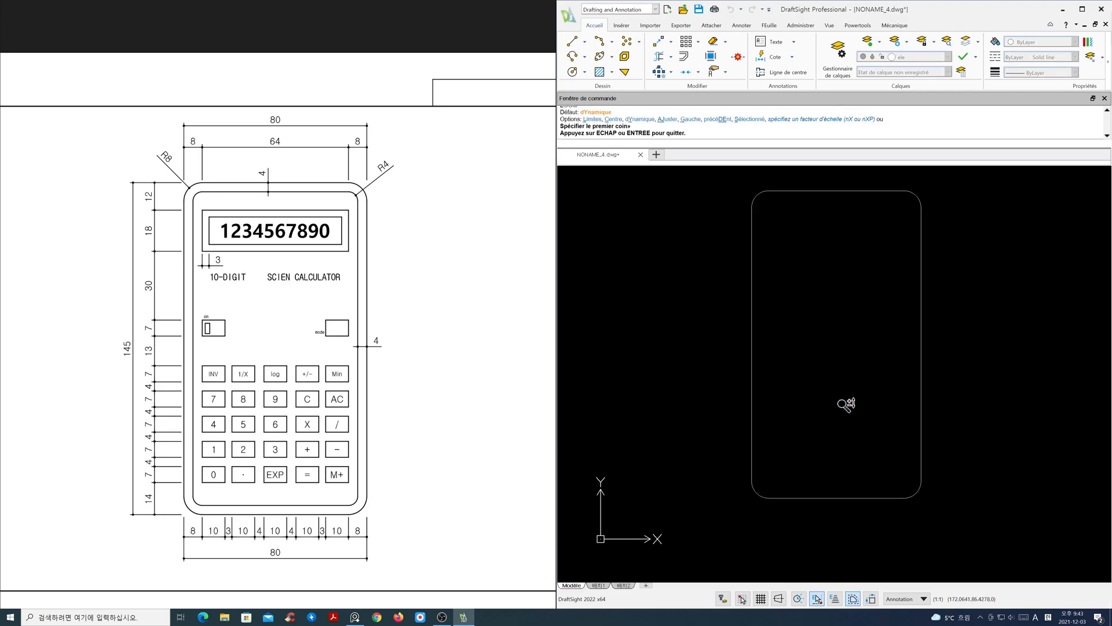
pyautogui.rightClick(823, 405)
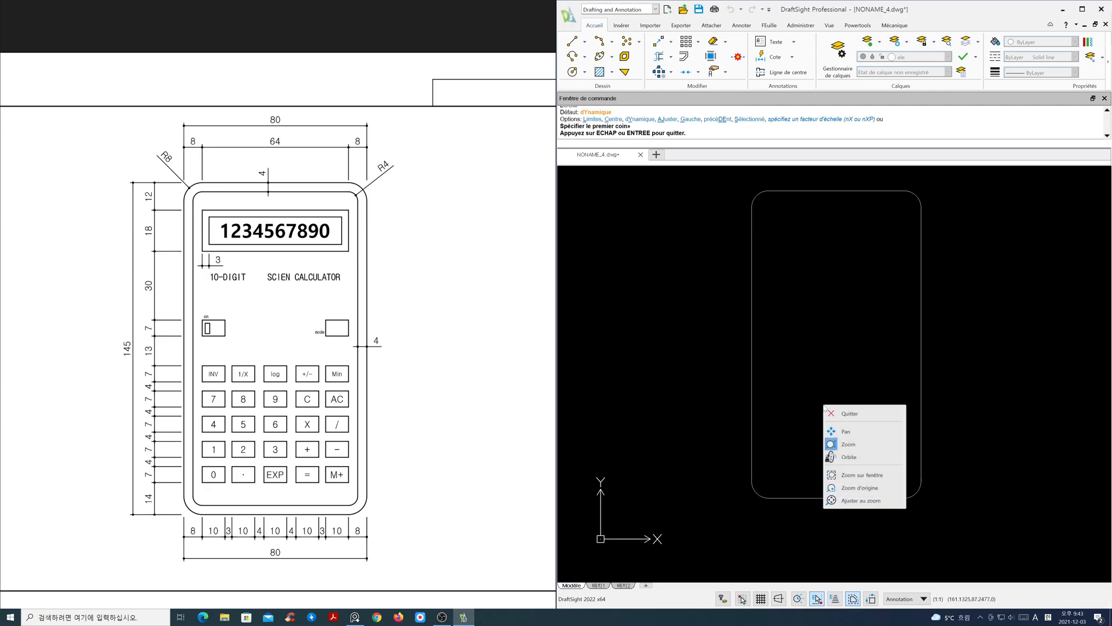
pyautogui.click(841, 416)
pyautogui.moveTo(456, 371); pyautogui.dragTo(454, 382)
pyautogui.moveTo(810, 388); pyautogui.dragTo(807, 397, button='middle')
pyautogui.press('Escape')
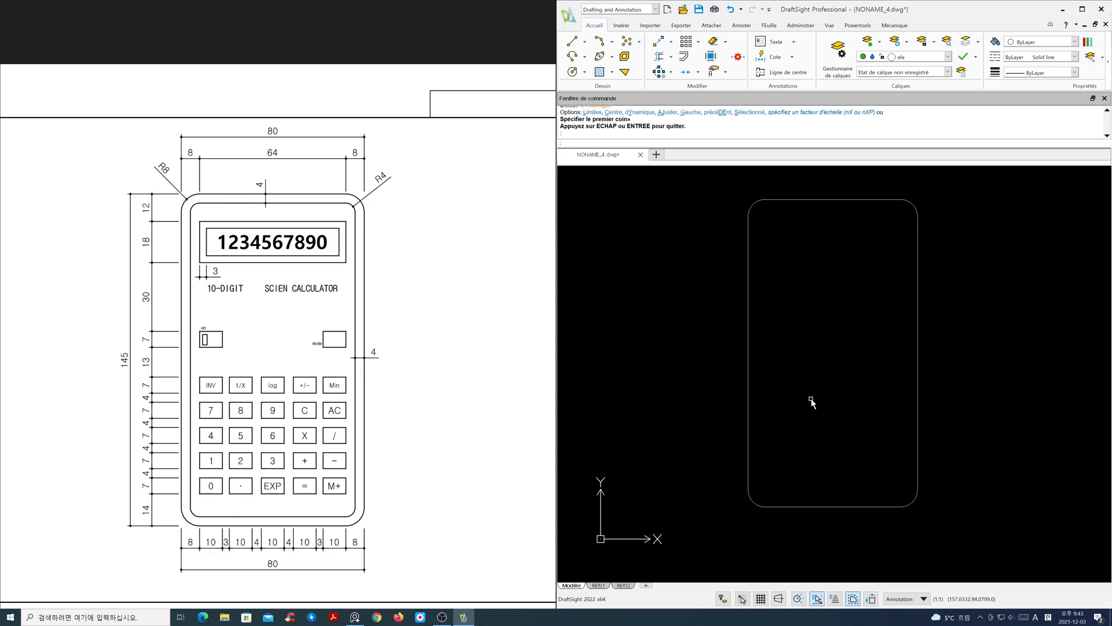
# Offset the rounded outline 4 inward to create the calculator's inner border.
pyautogui.write('o')
pyautogui.press('Return')
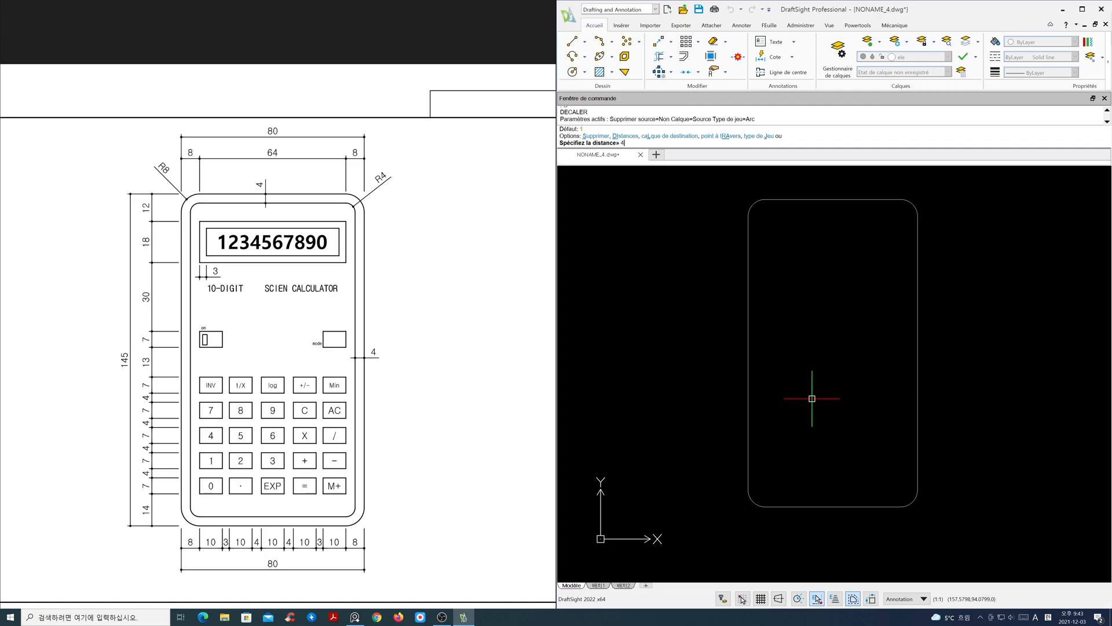
pyautogui.write('4')
pyautogui.press('Return')
pyautogui.click(750, 380)
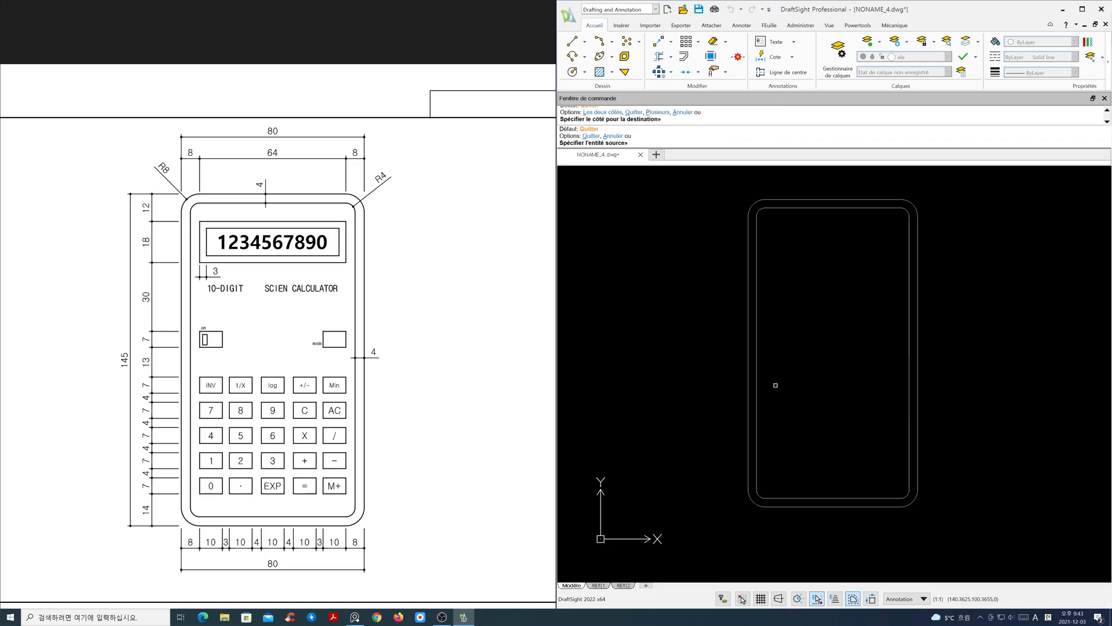
pyautogui.click(790, 387)
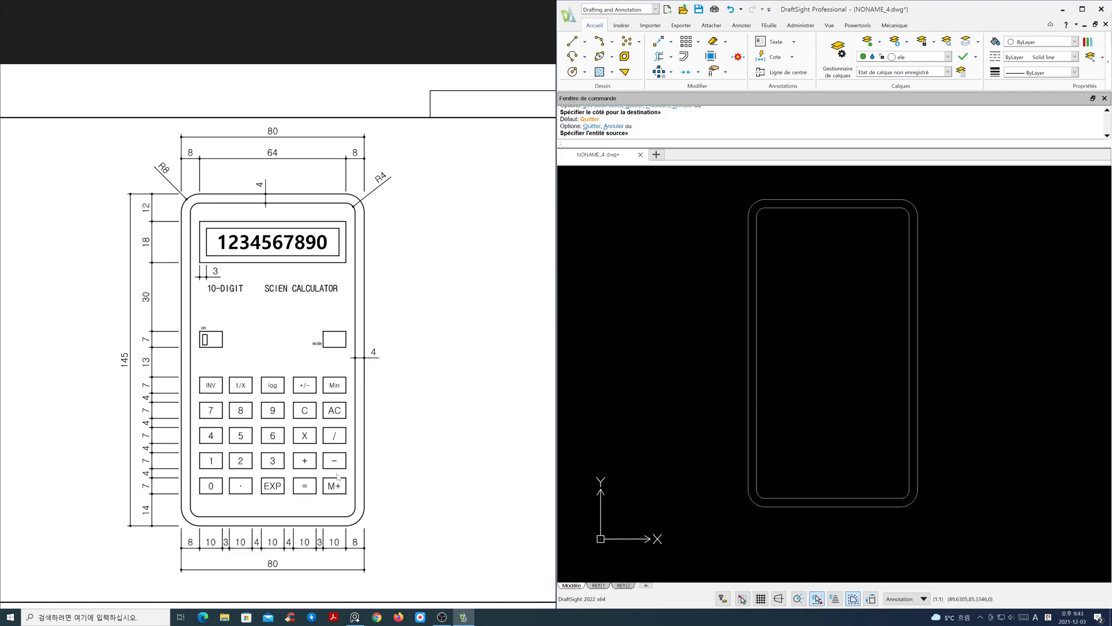
# Explode both rounded outlines of the calculator into separate segments.
pyautogui.scroll(3, 289, 496)
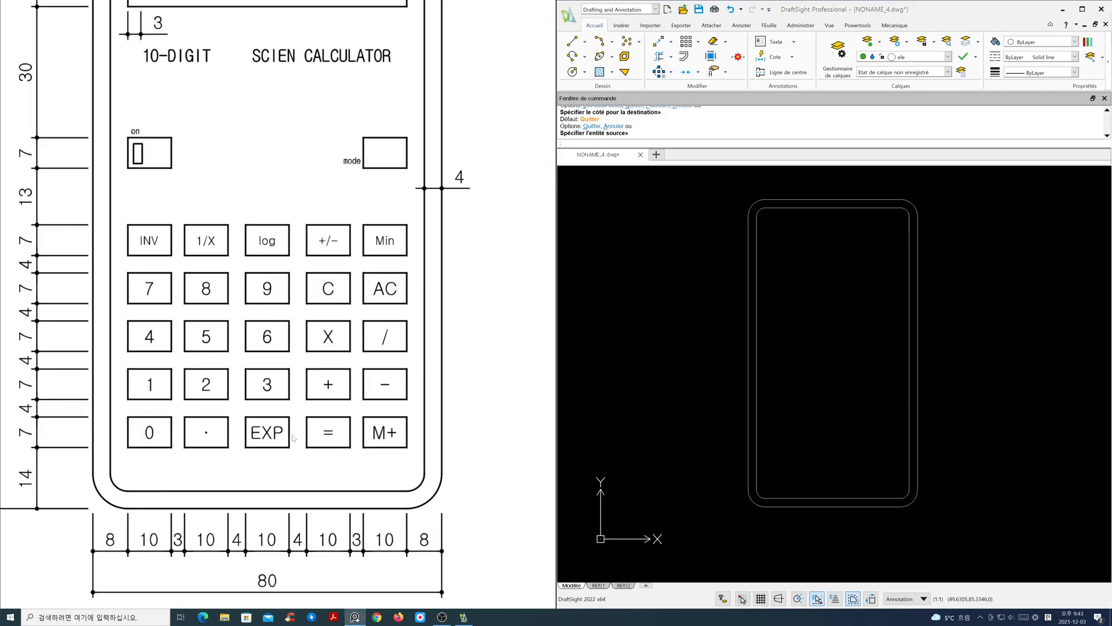
pyautogui.scroll(2, 805, 464)
pyautogui.moveTo(807, 464); pyautogui.dragTo(826, 440, button='middle')
pyautogui.scroll(2, 828, 443)
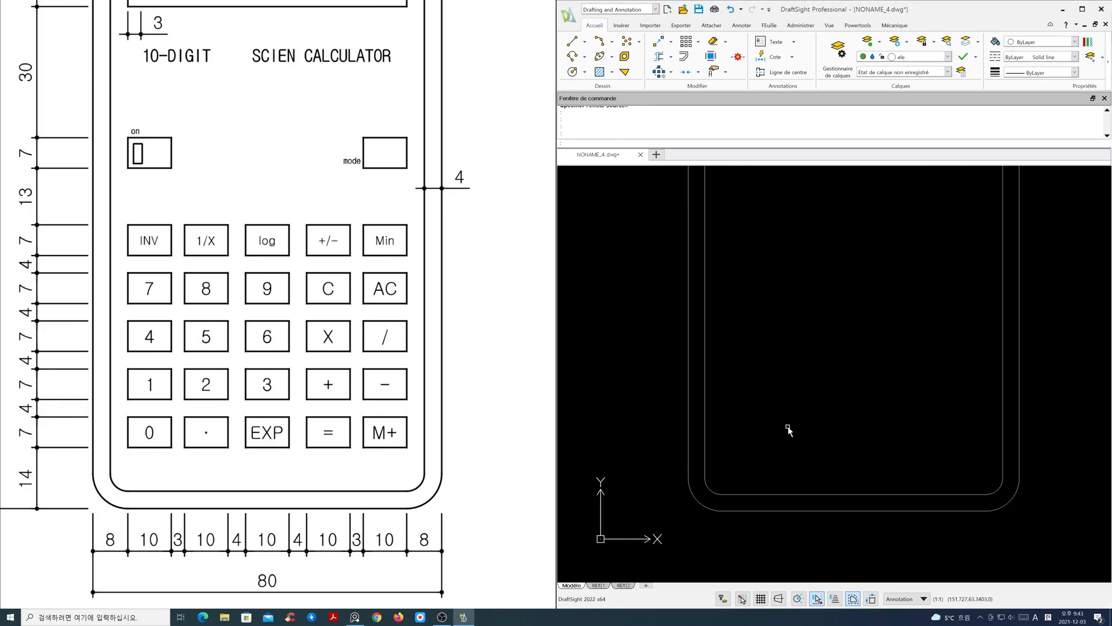
pyautogui.write('x')
pyautogui.press('Return')
pyautogui.click(740, 409)
pyautogui.click(660, 381)
pyautogui.press('Return')
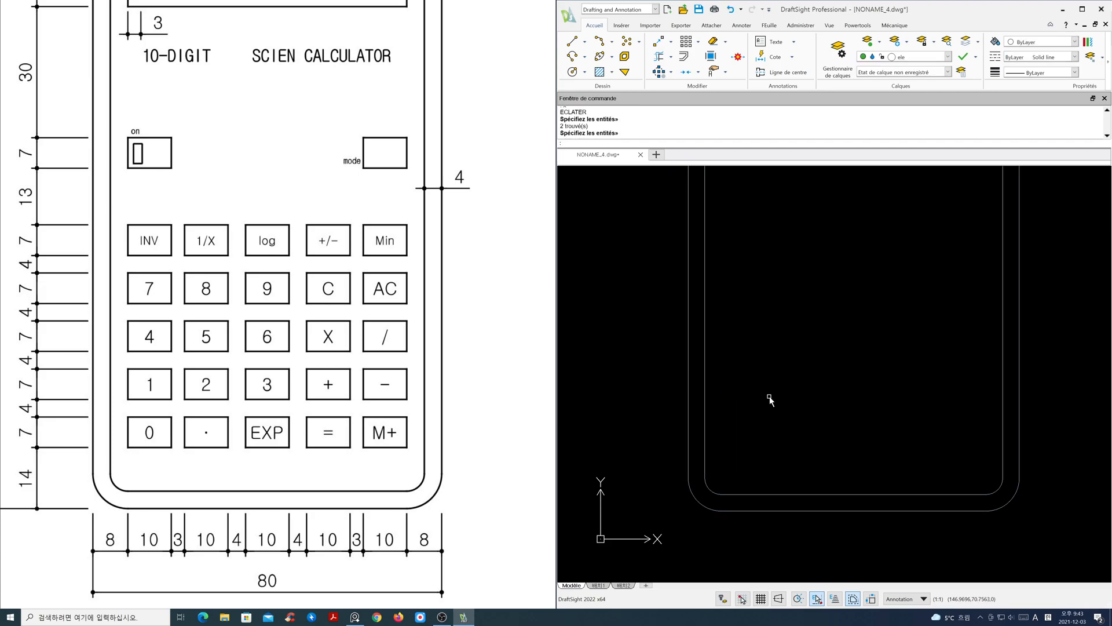
# Offset the left edge of the outer outline 8 inward as a guide line for the first key column.
pyautogui.write('o')
pyautogui.press('Return')
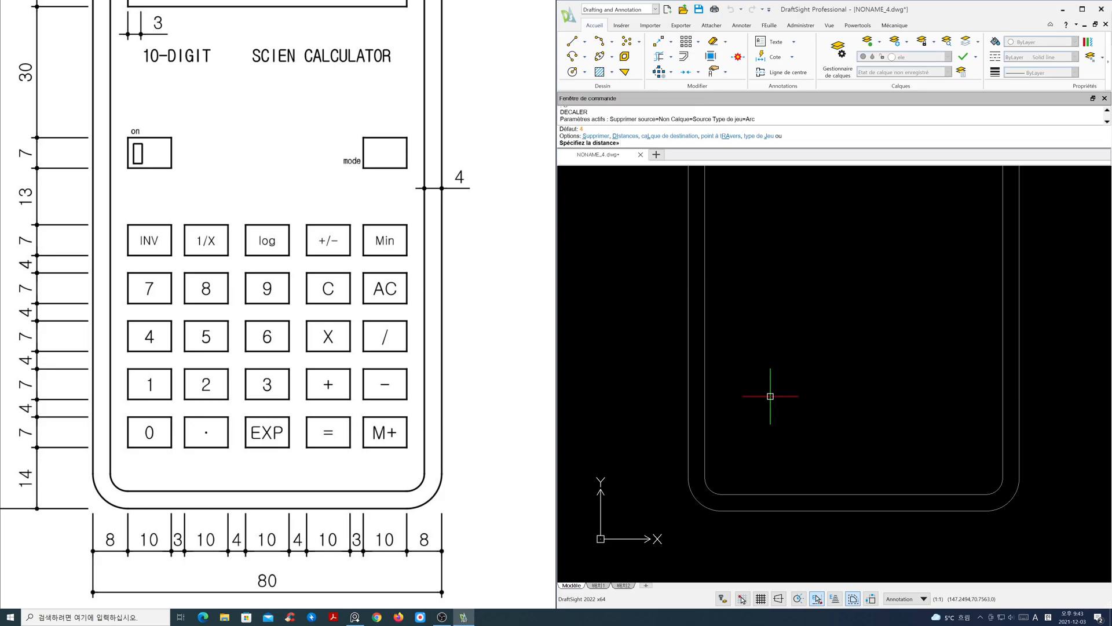
pyautogui.write('8')
pyautogui.press('Return')
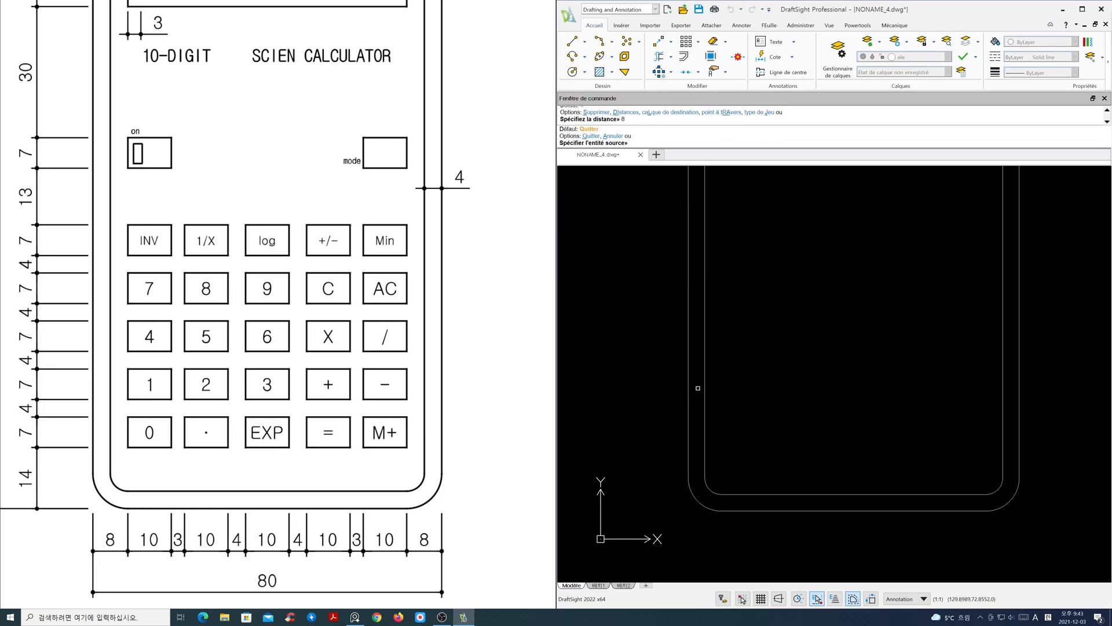
pyautogui.click(690, 390)
pyautogui.click(770, 398)
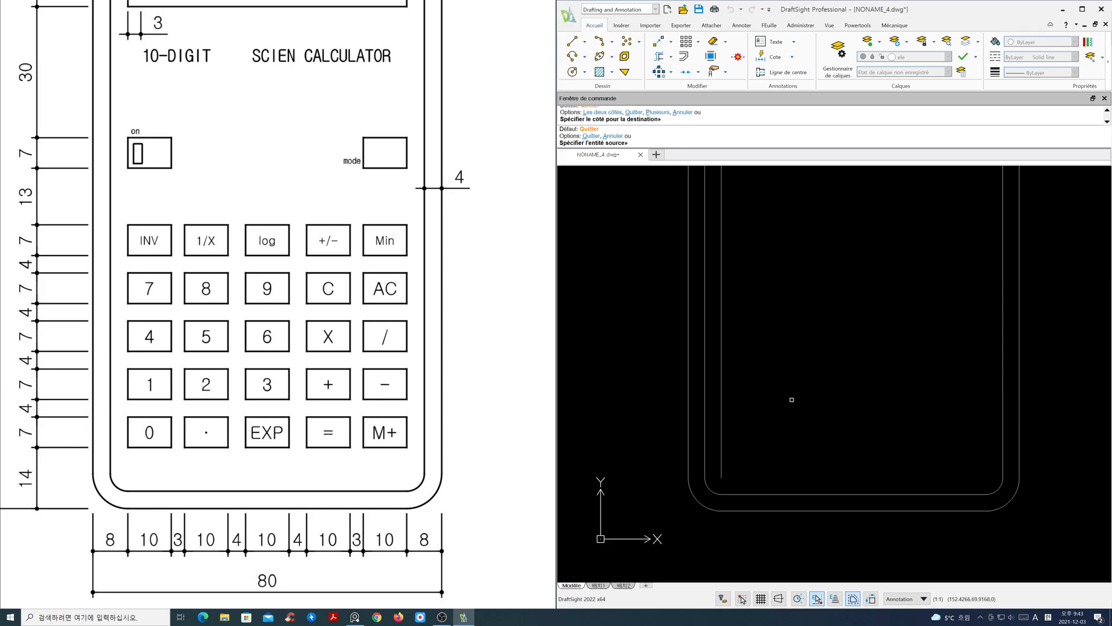
pyautogui.press('Return')
# Offset the bottom edge of the outer outline 14 upward as a guide line for the lowest key row.
pyautogui.press('Return')
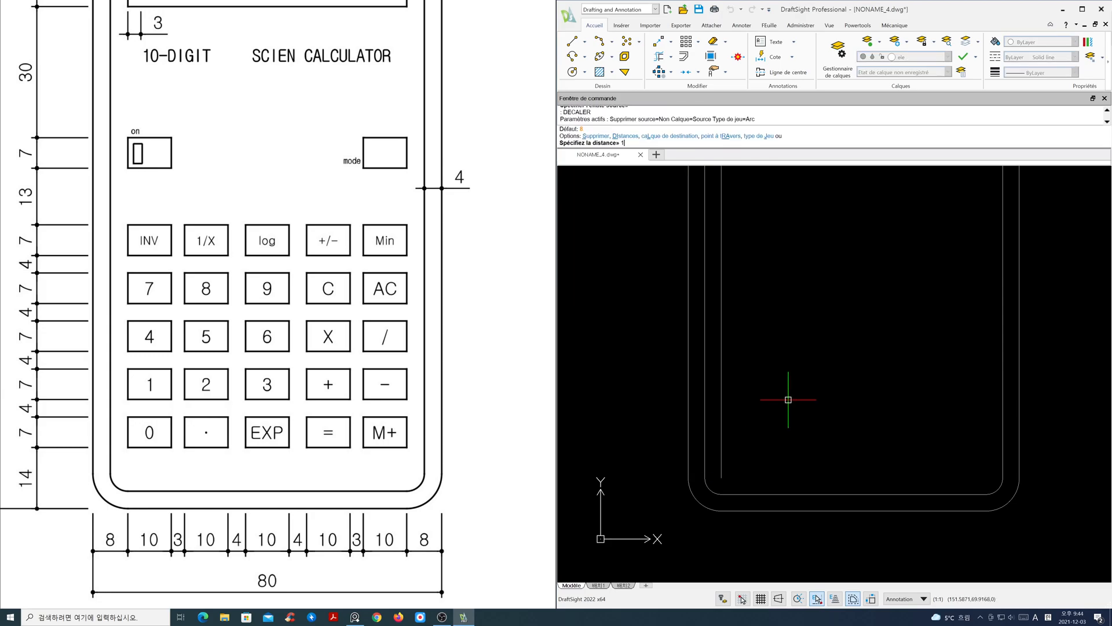
pyautogui.write('14')
pyautogui.press('Return')
pyautogui.click(777, 496)
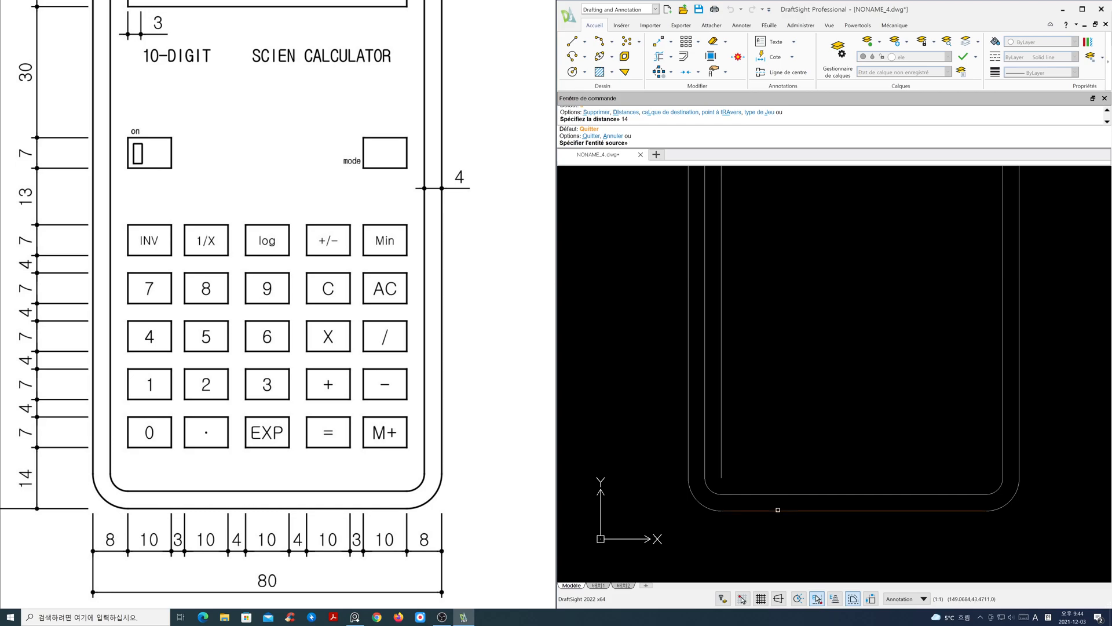
pyautogui.click(783, 474)
pyautogui.press('Return')
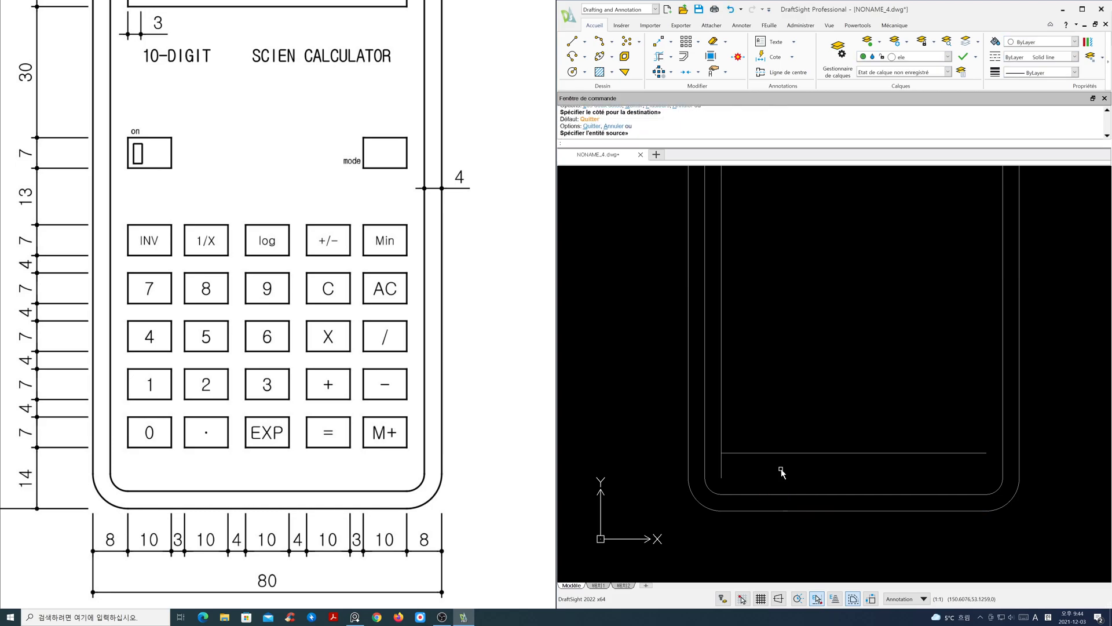
# Stretch the horizontal guide line's left end straight past the outer outline's left edge with Ortho on.
pyautogui.click(743, 452)
pyautogui.click(721, 453)
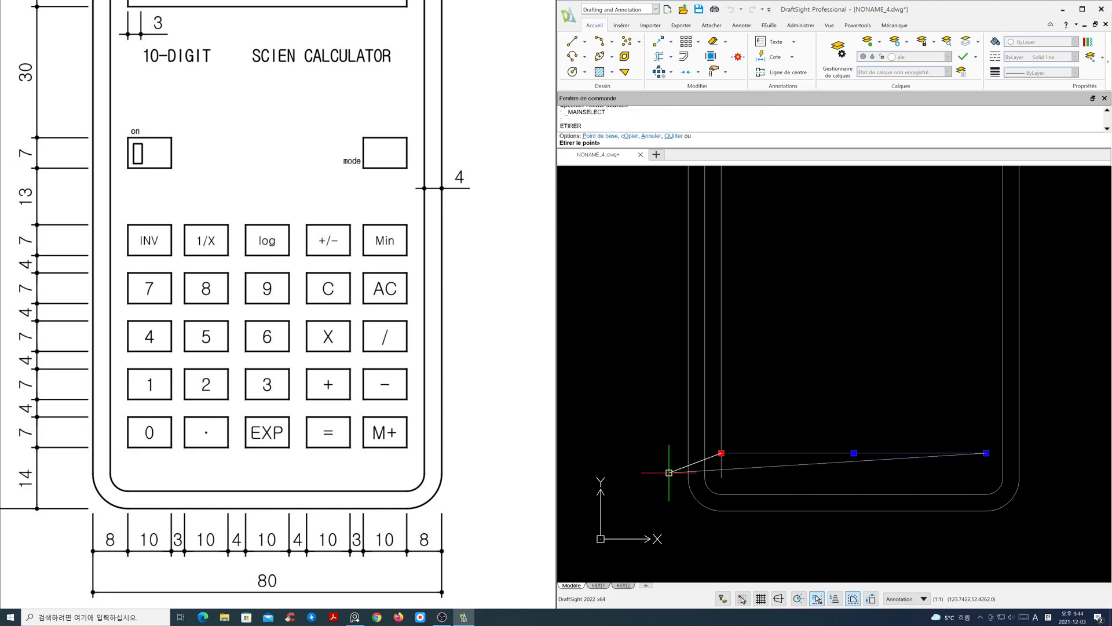
pyautogui.press('F8')
pyautogui.click(659, 454)
pyautogui.press('Escape')
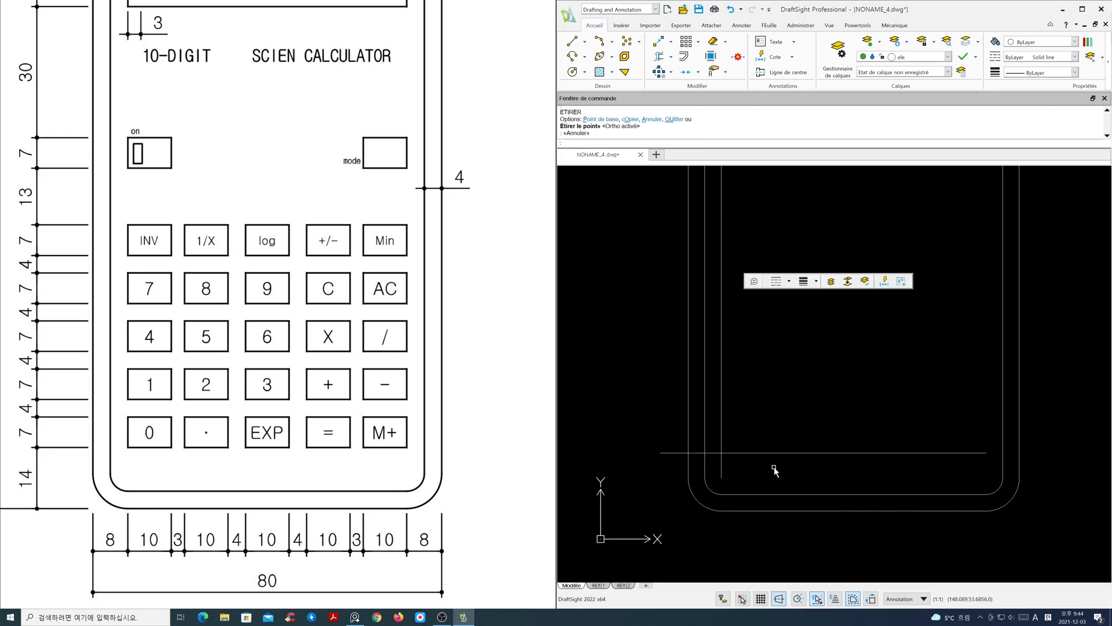
pyautogui.write('rec')
pyautogui.press('Return')
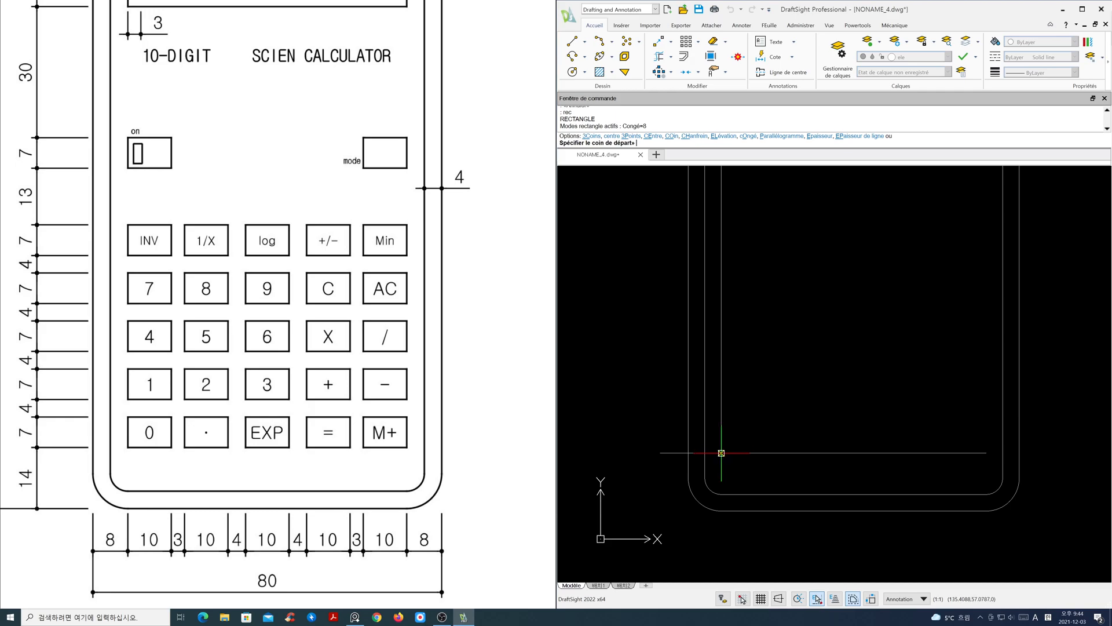
pyautogui.click(721, 453)
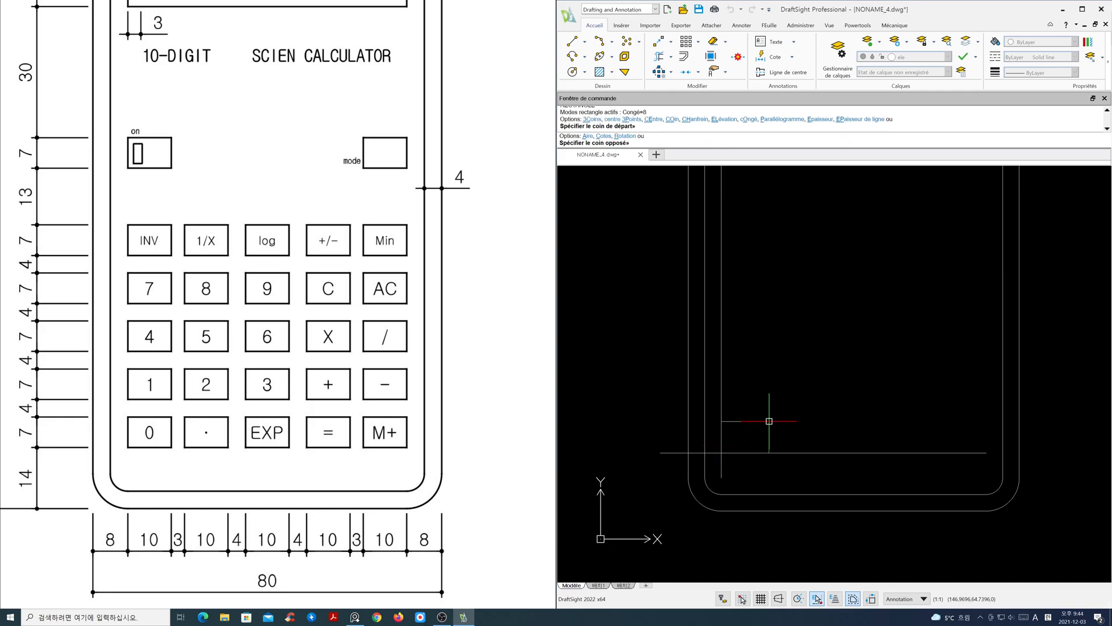
pyautogui.press('Escape')
pyautogui.press('Return')
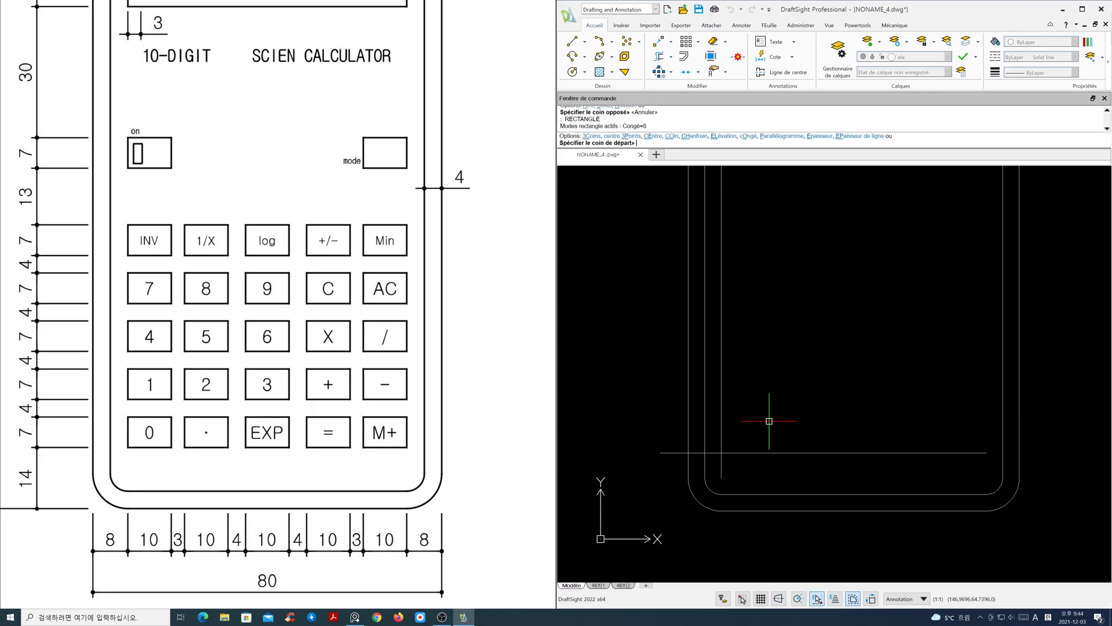
pyautogui.press('Escape')
# Draw a sharp-cornered key rectangle 10 wide and 7 high, fillet radius 0, from the intersection of the two guide lines.
pyautogui.press('Return')
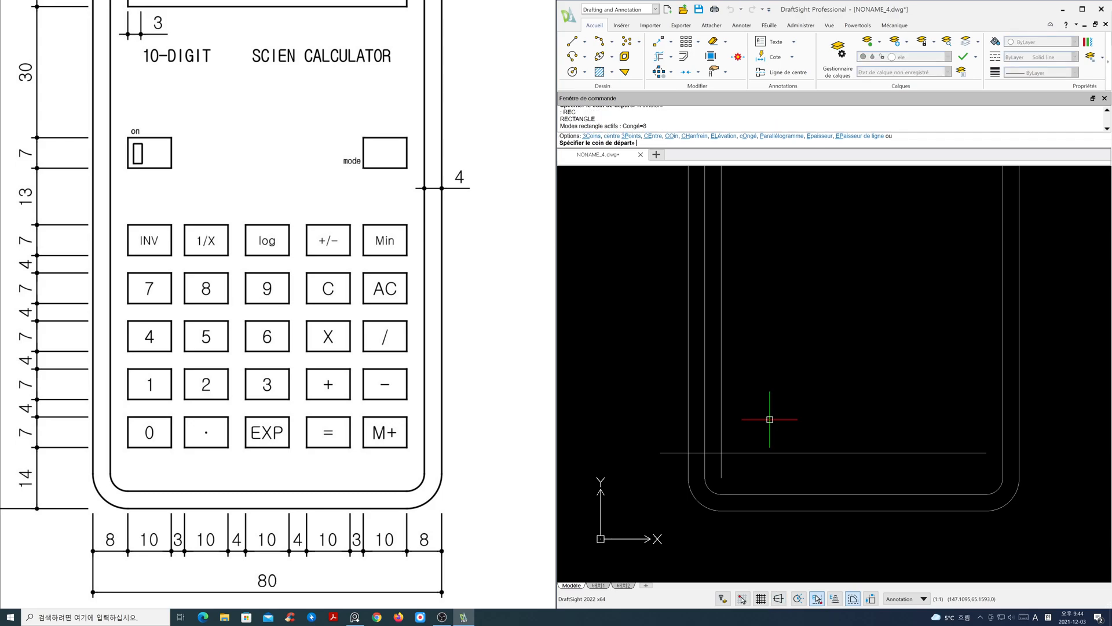
pyautogui.write('o')
pyautogui.press('Return')
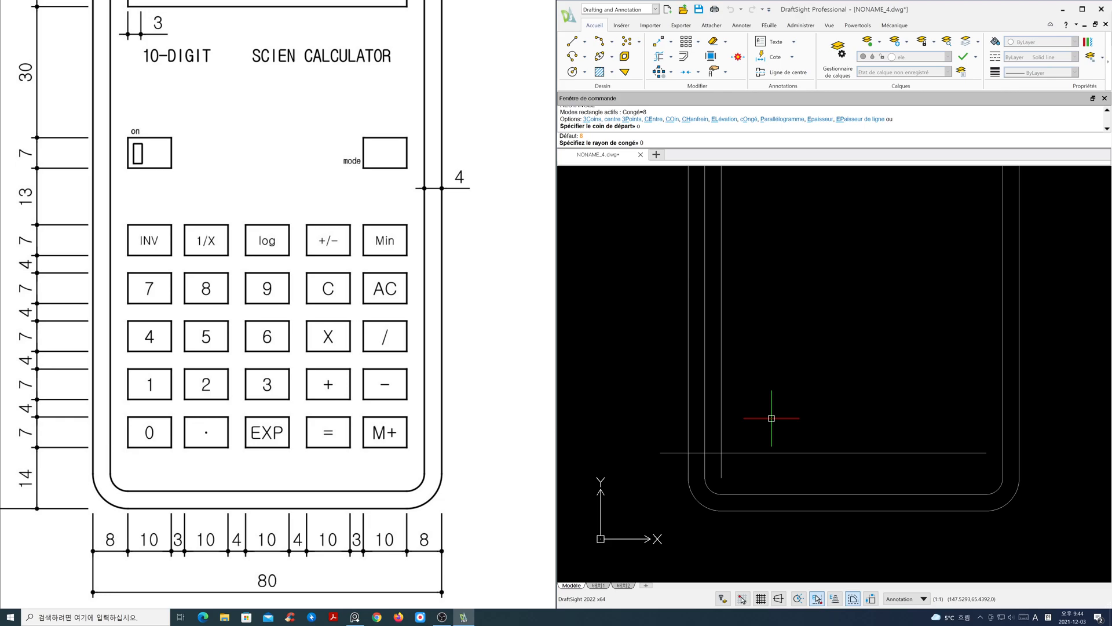
pyautogui.press('Return')
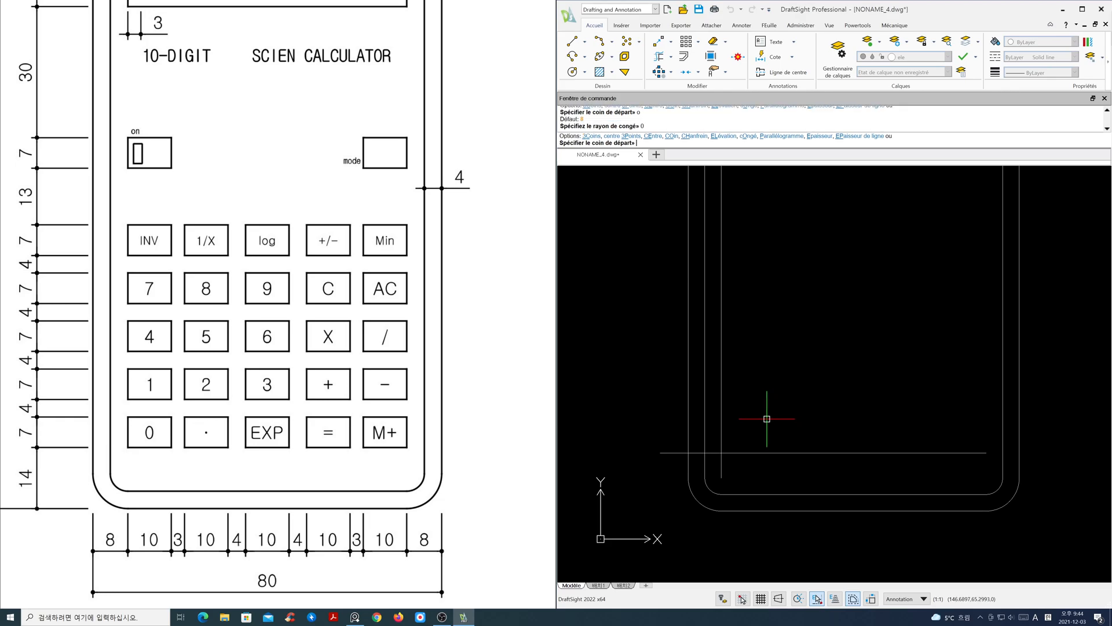
pyautogui.click(723, 450)
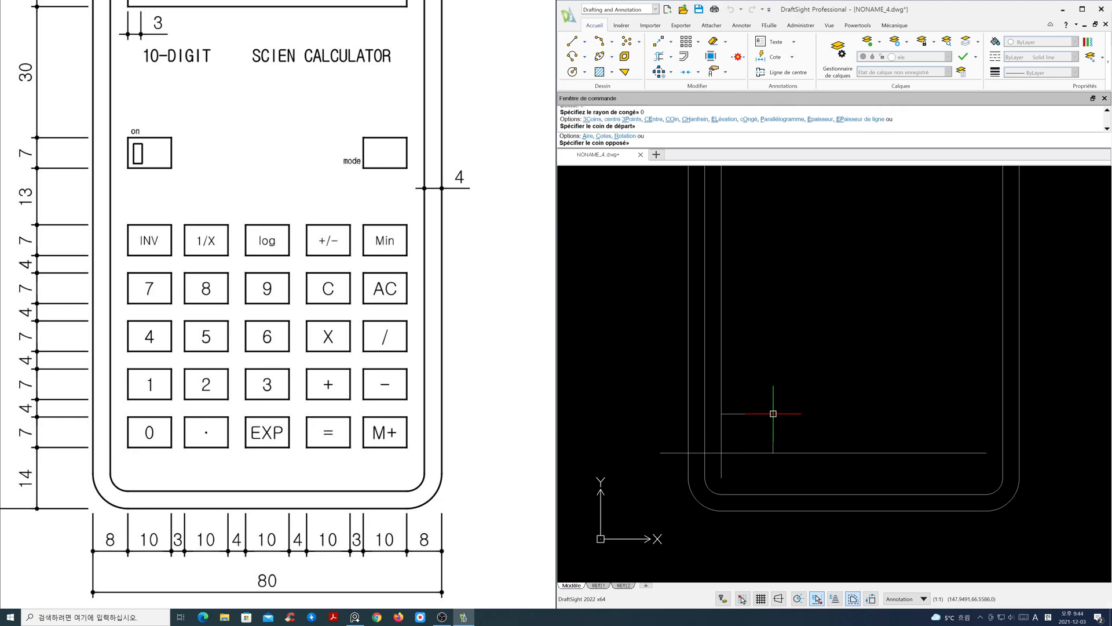
pyautogui.write('c')
pyautogui.press('Return')
pyautogui.write('10')
pyautogui.press('Return')
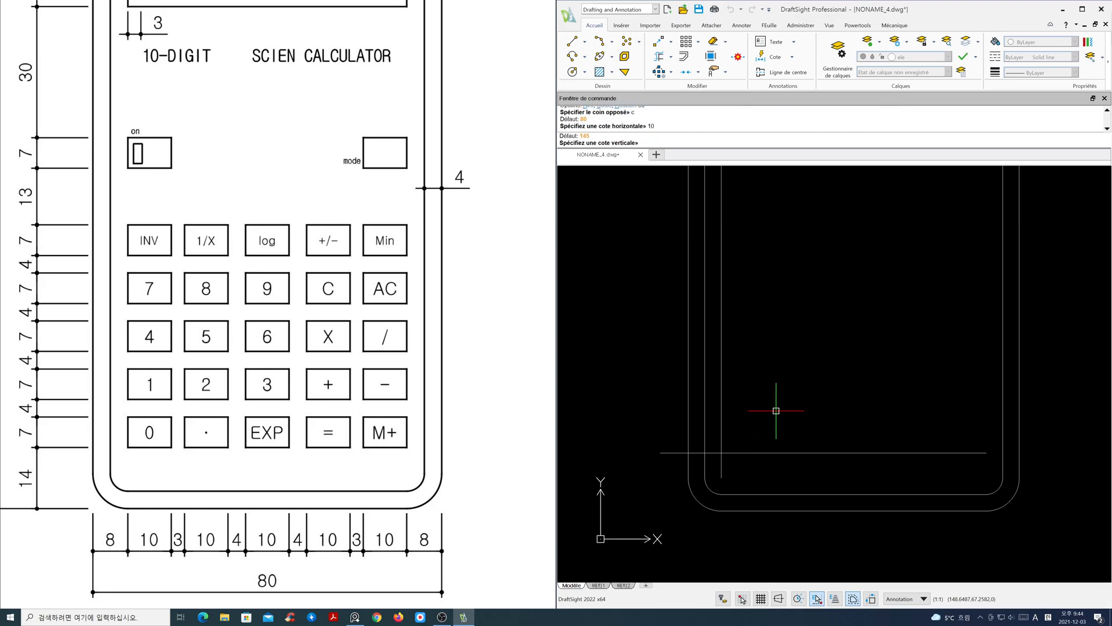
pyautogui.write('7')
pyautogui.press('Return')
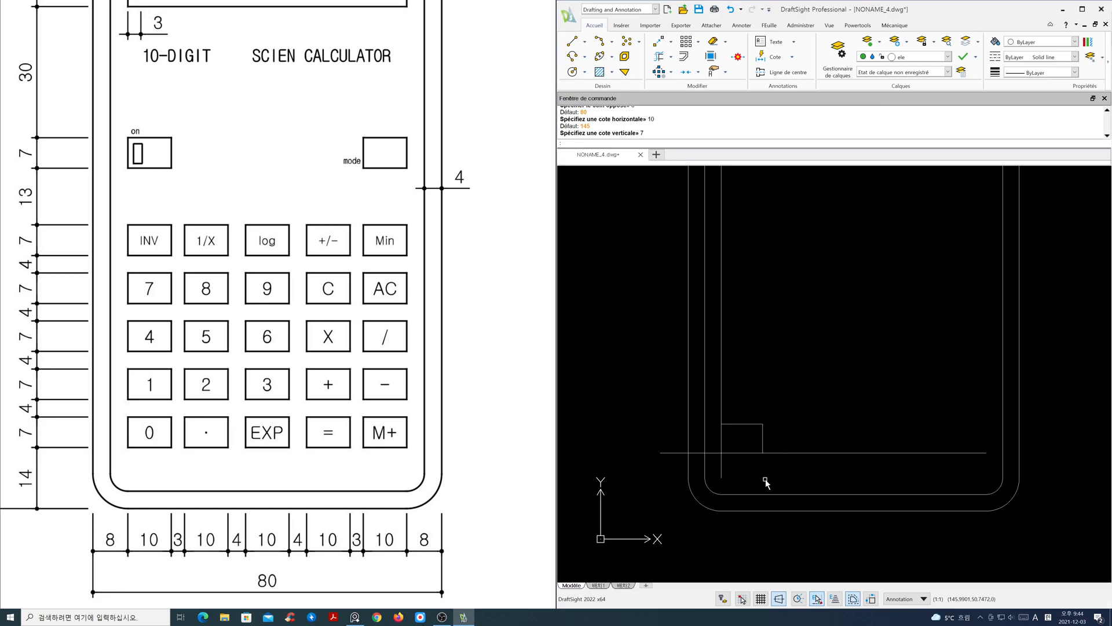
# Erase the vertical and horizontal guide lines that run through the first key's lower-left corner.
pyautogui.write('e')
pyautogui.press('Return')
pyautogui.click(721, 466)
pyautogui.click(713, 457)
pyautogui.press('Return')
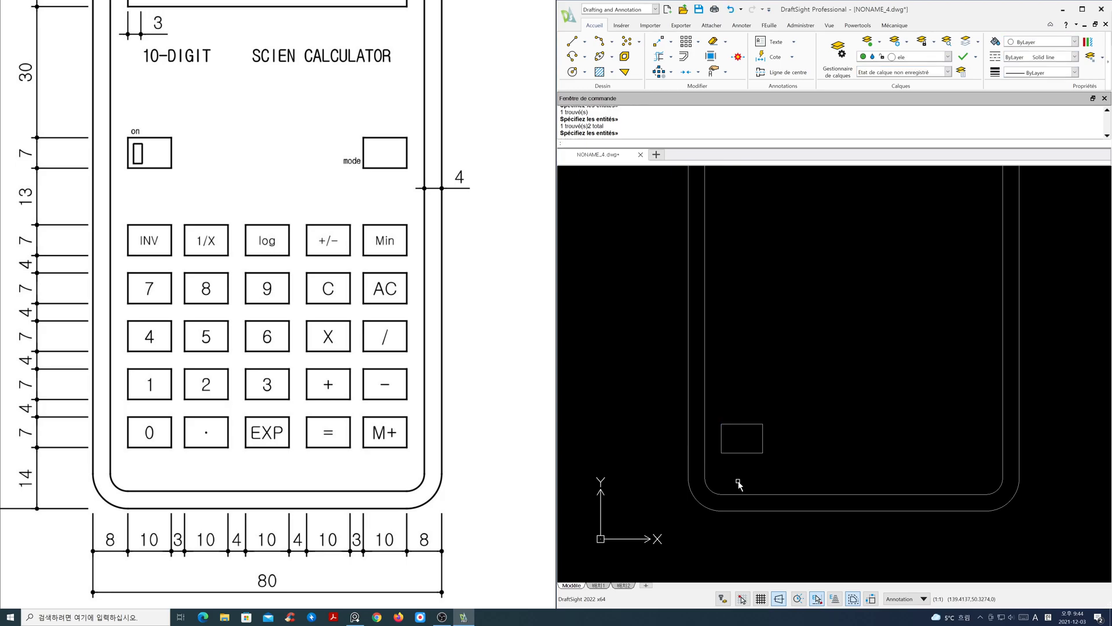
# Make the txt layer the current layer.
pyautogui.scroll(1, 733, 476)
pyautogui.moveTo(735, 478); pyautogui.dragTo(812, 422, button='middle')
pyautogui.scroll(-2, 335, 347)
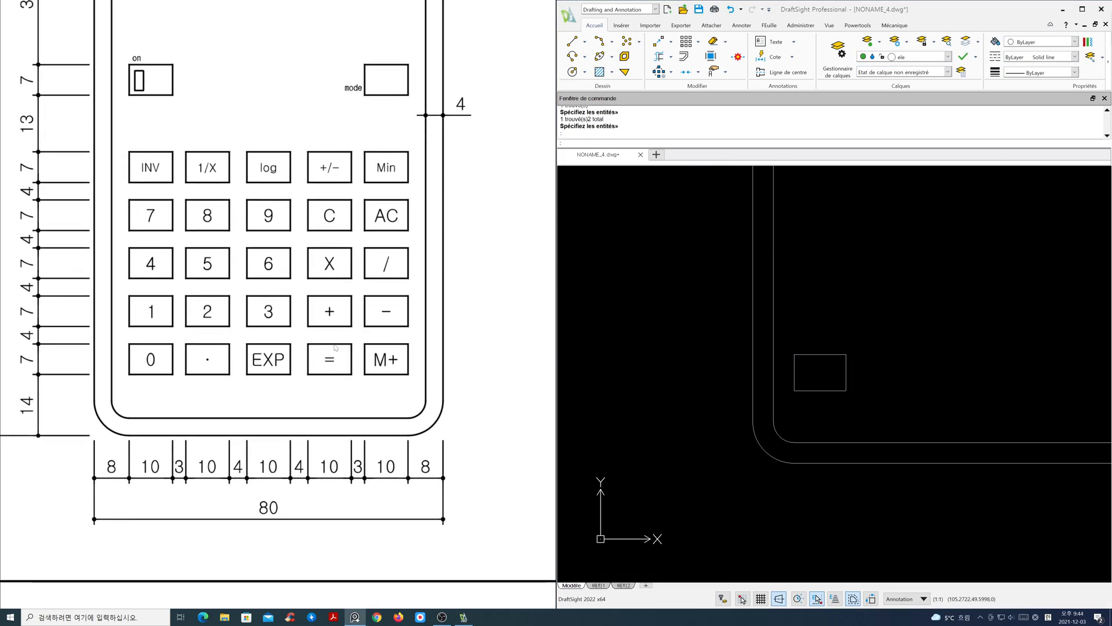
pyautogui.scroll(4, 819, 382)
pyautogui.moveTo(820, 386); pyautogui.dragTo(796, 387, button='middle')
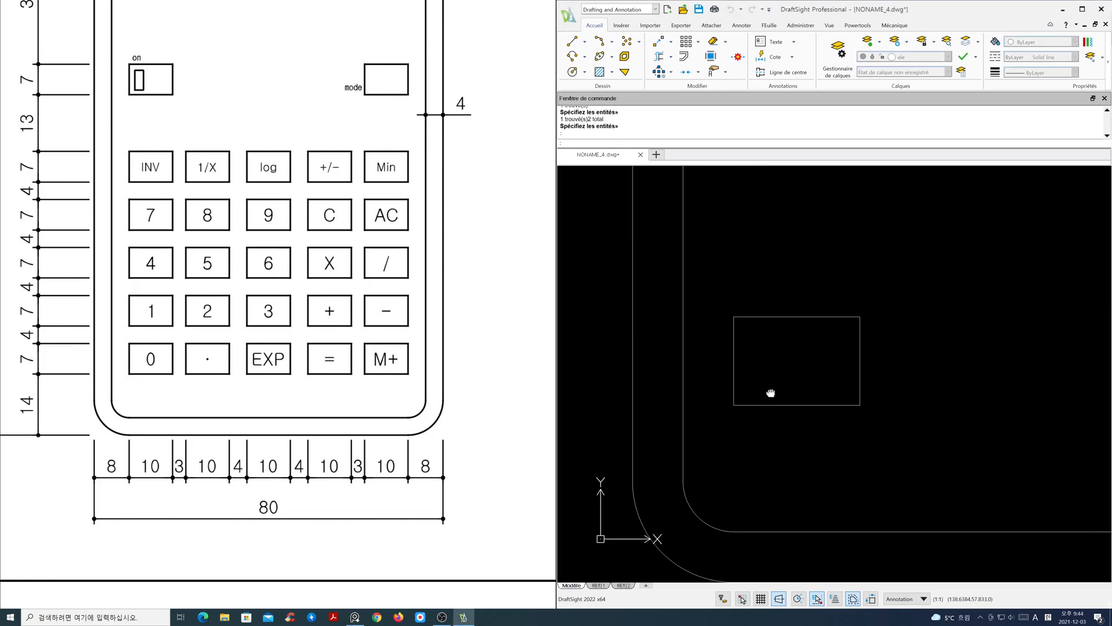
pyautogui.scroll(-1, 775, 398)
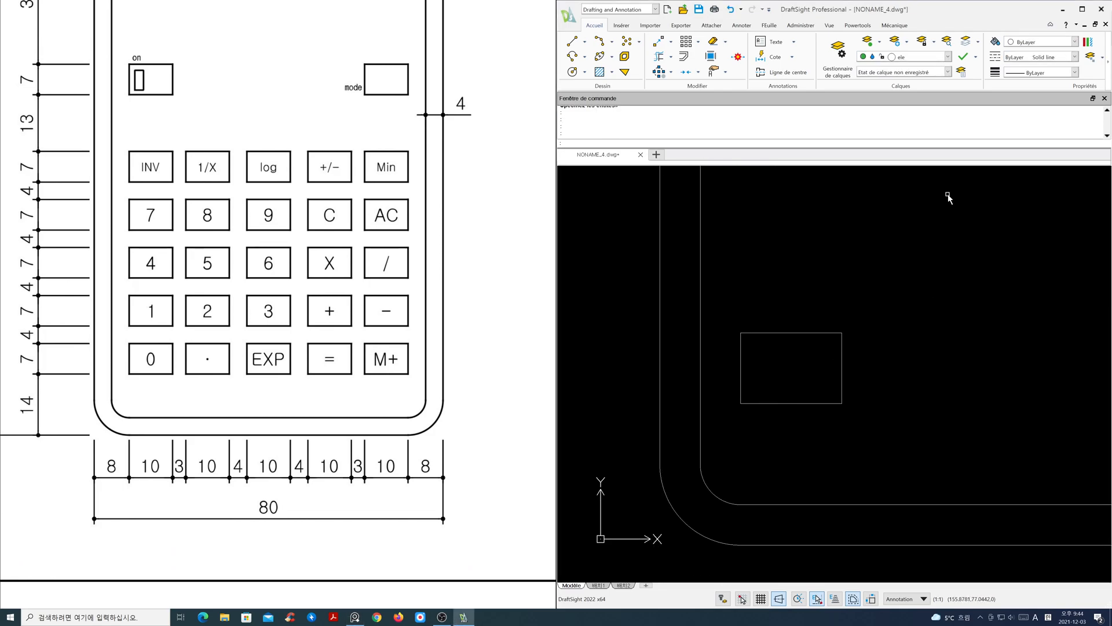
pyautogui.click(947, 57)
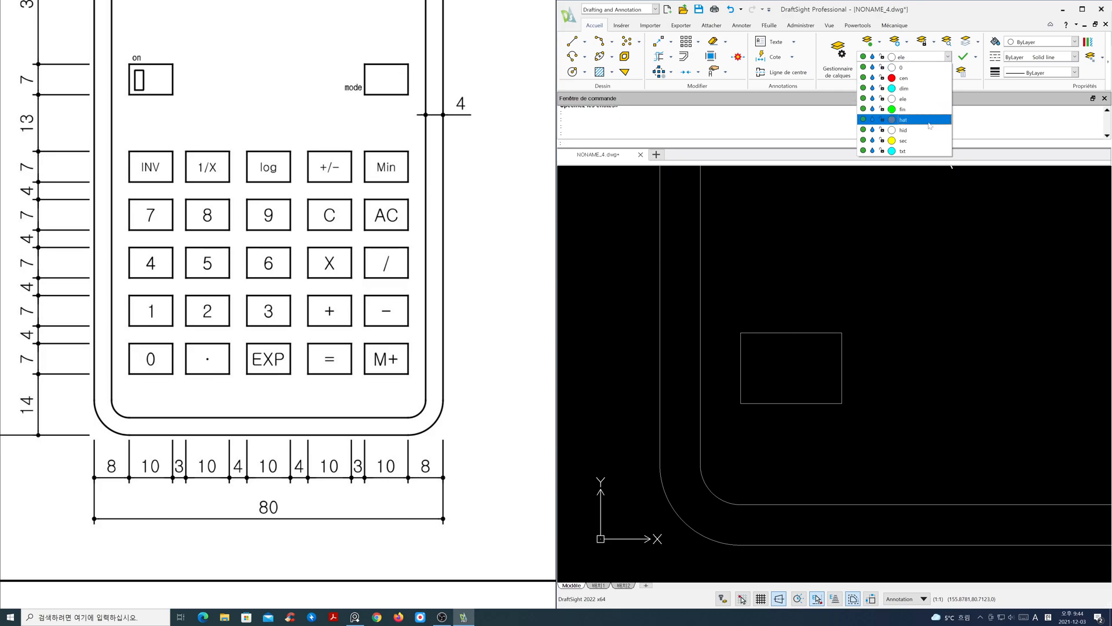
pyautogui.click(926, 150)
# Add a note reading 0 across the key rectangle's opposite corners, with text height 3 and middle-centre justification.
pyautogui.moveTo(874, 374); pyautogui.dragTo(919, 352, button='middle')
pyautogui.write('txt')
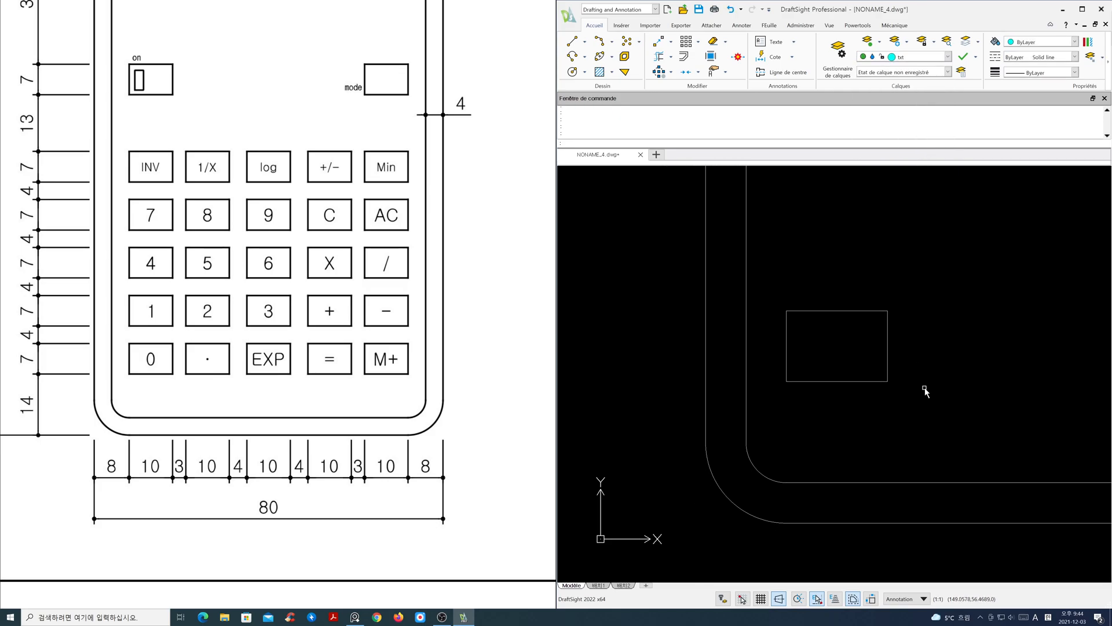
pyautogui.press('Return')
pyautogui.click(786, 310)
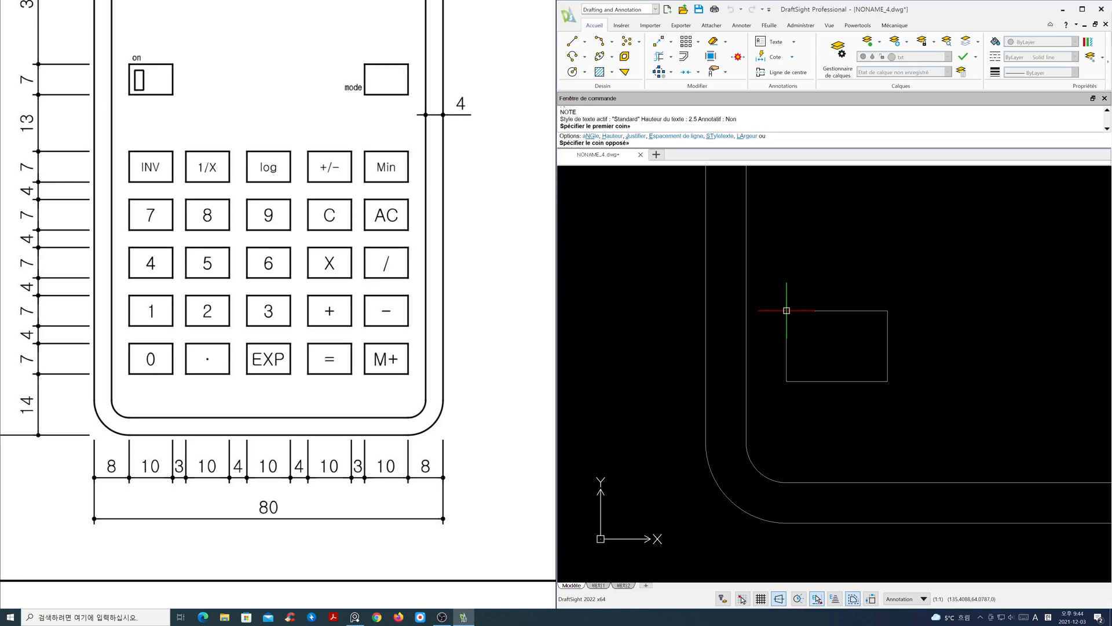
pyautogui.click(887, 381)
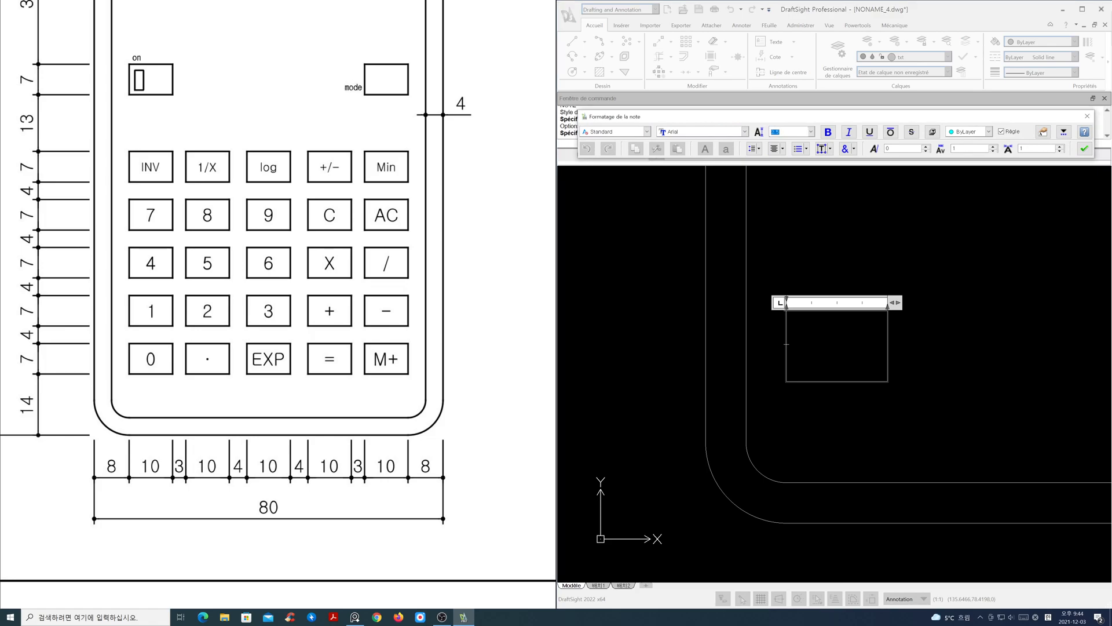
pyautogui.press('Return')
pyautogui.click(830, 149)
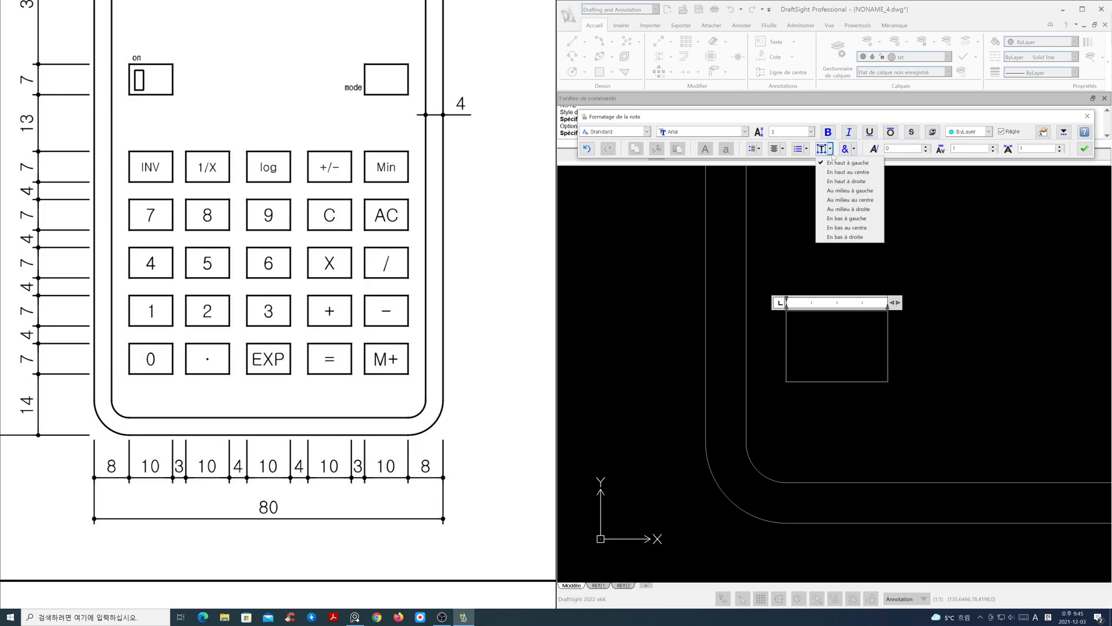
pyautogui.click(837, 200)
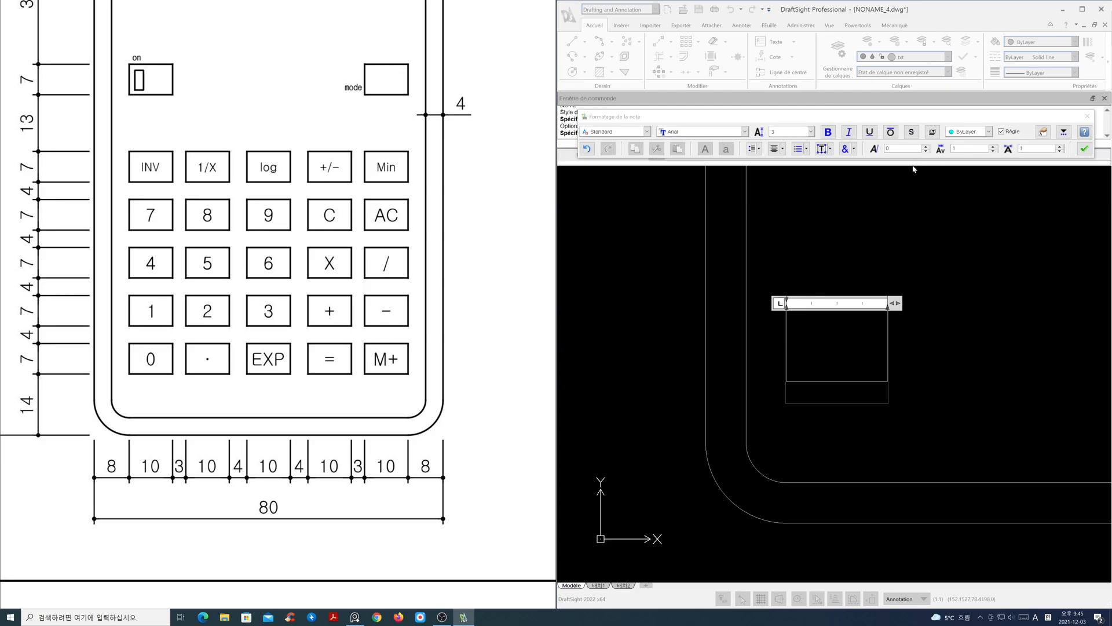
pyautogui.write('0')
pyautogui.click(1085, 149)
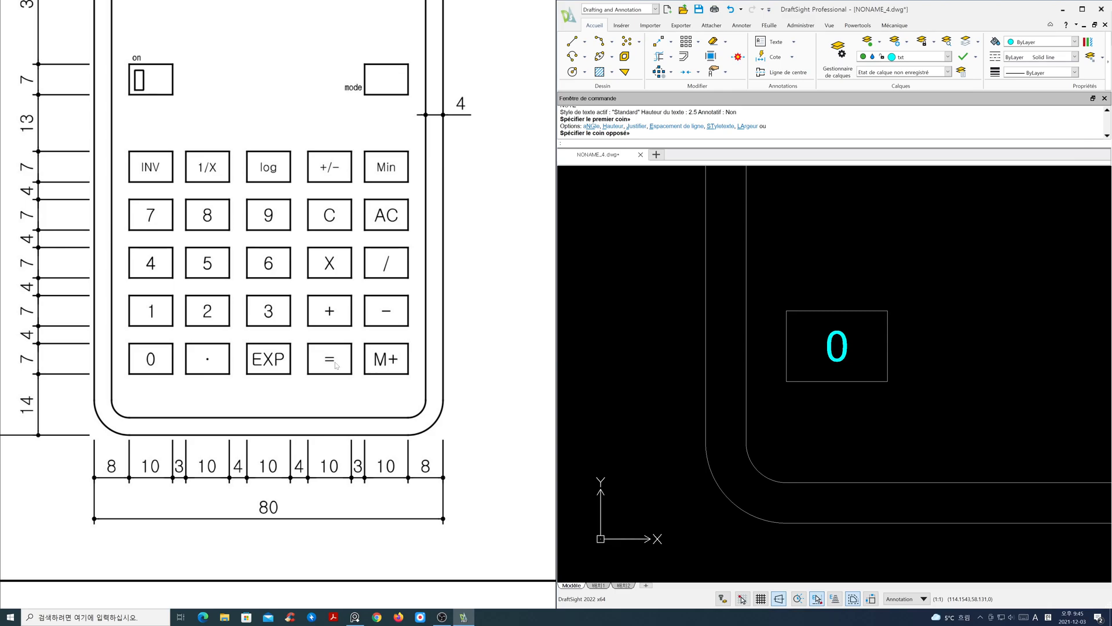
# Create a linear pattern of the key and its 0 label, 5 rows and 5 columns, spaced 11 vertically and 13 horizontally.
pyautogui.scroll(-2, 335, 362)
pyautogui.moveTo(335, 362)
pyautogui.mouseDown(button='middle')
pyautogui.moveTo(299, 400)
pyautogui.moveTo(324, 402)
pyautogui.mouseUp(button='middle')
pyautogui.scroll(-3, 791, 371)
pyautogui.moveTo(869, 378); pyautogui.dragTo(746, 416, button='middle')
pyautogui.press('Escape')
pyautogui.press('Escape')
pyautogui.scroll(-1, 761, 384)
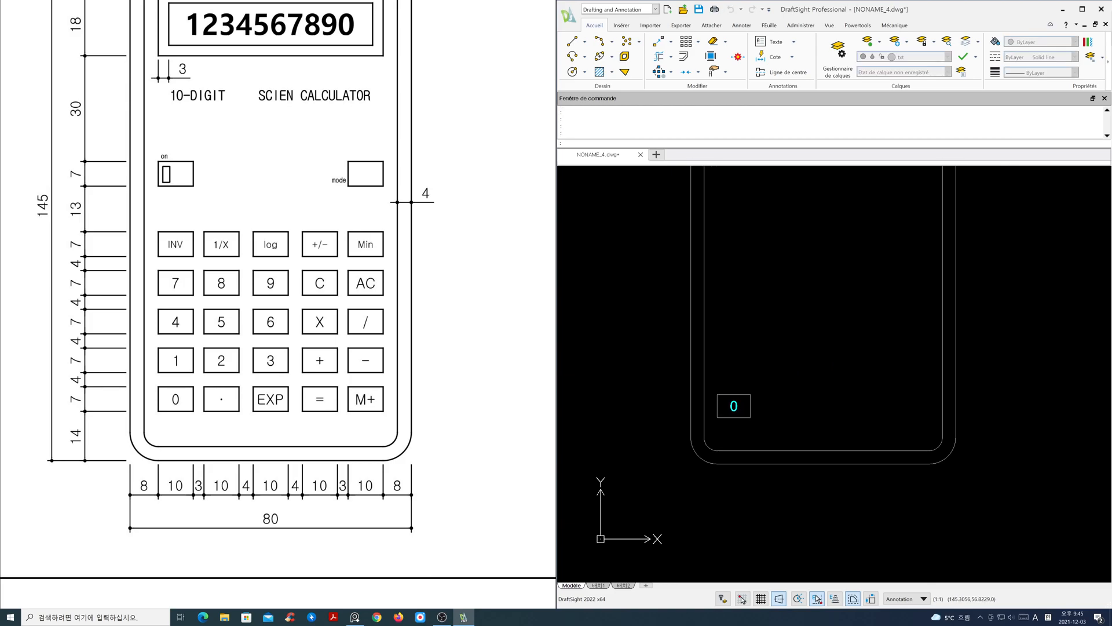
pyautogui.write('a')
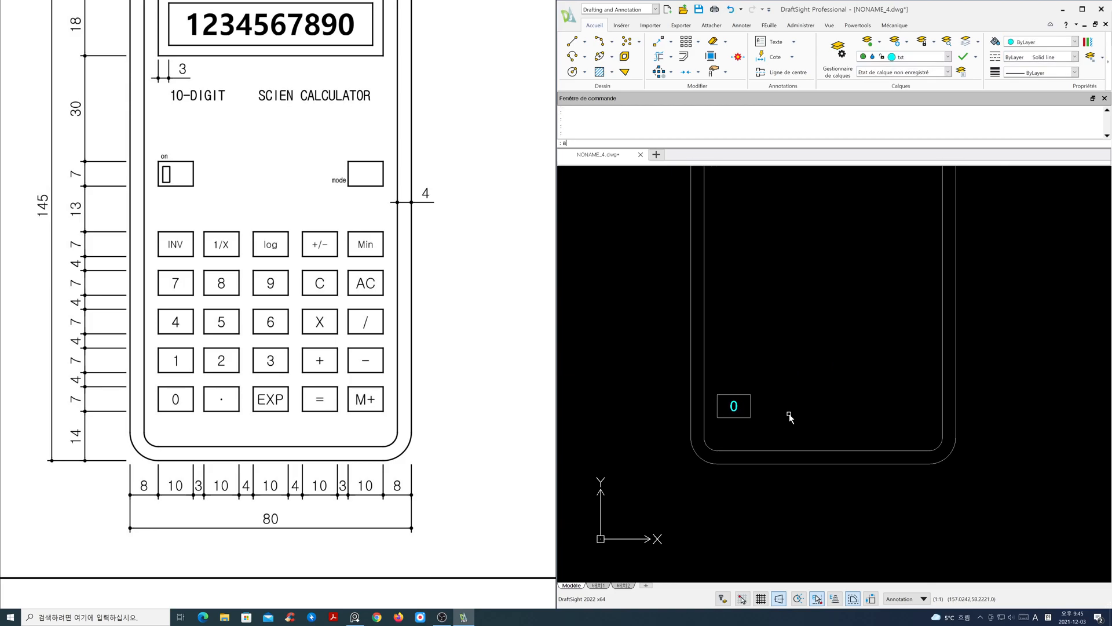
pyautogui.write('r')
pyautogui.press('Return')
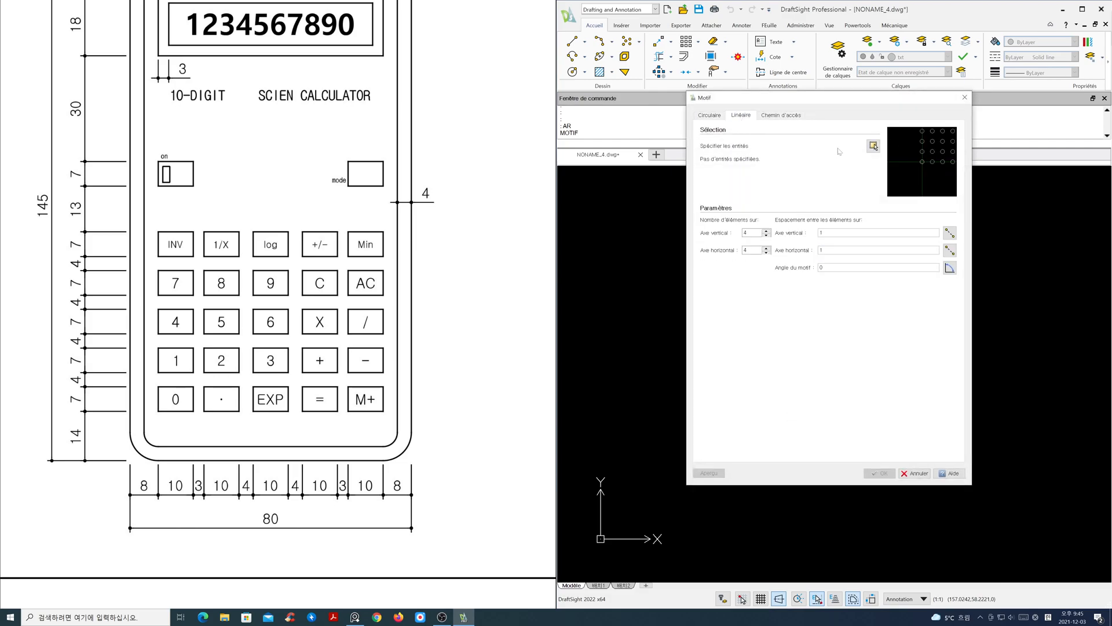
pyautogui.click(873, 145)
pyautogui.click(777, 428)
pyautogui.click(732, 377)
pyautogui.press('Return')
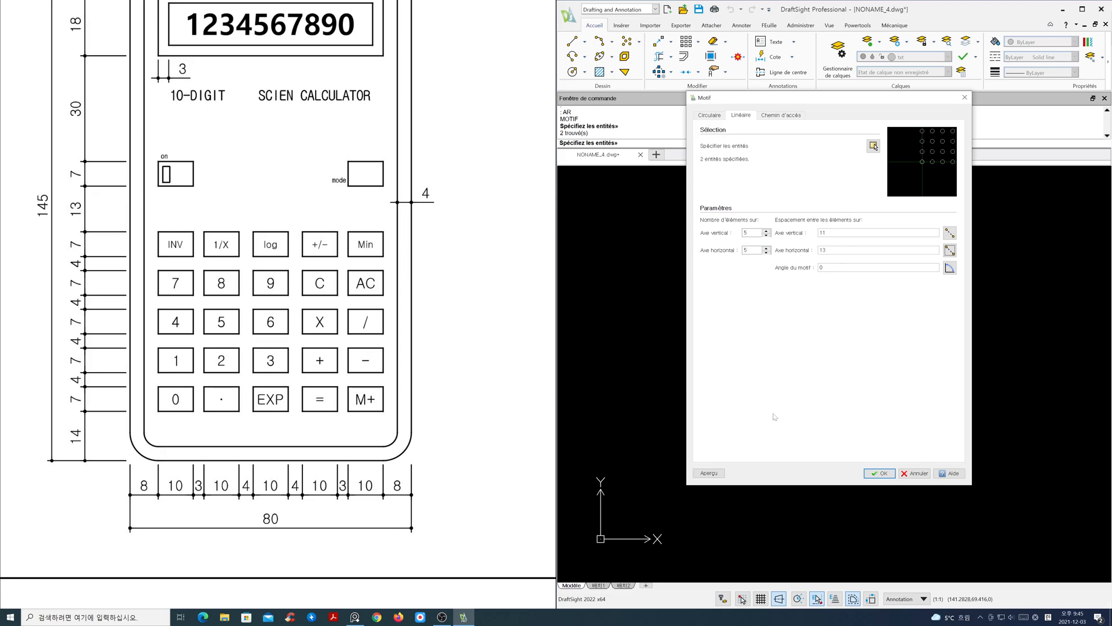
pyautogui.click(709, 473)
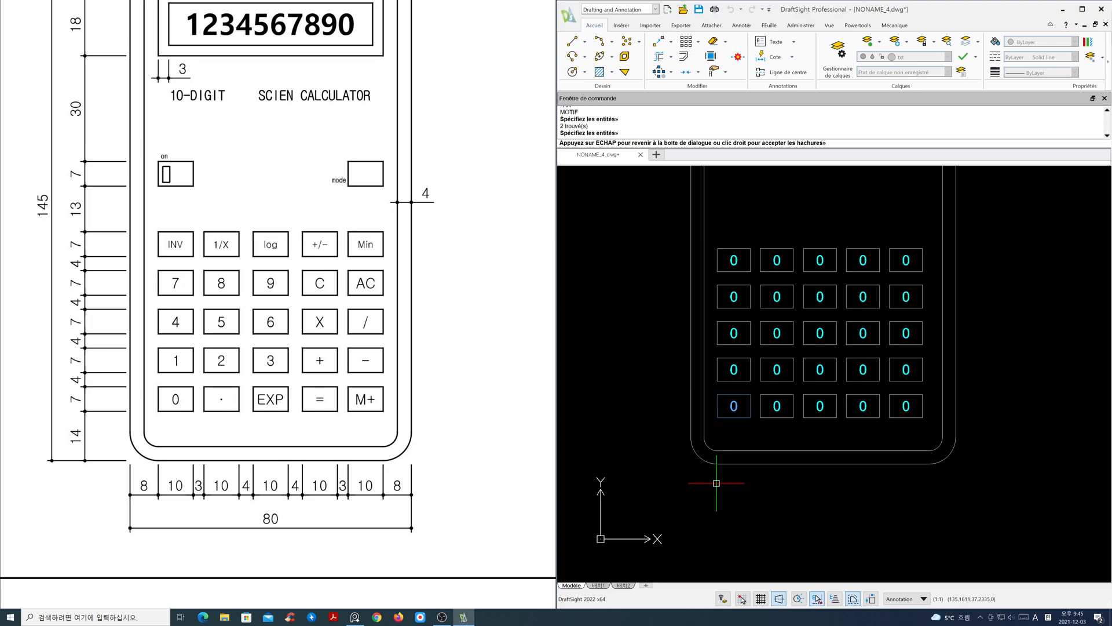
pyautogui.rightClick(717, 484)
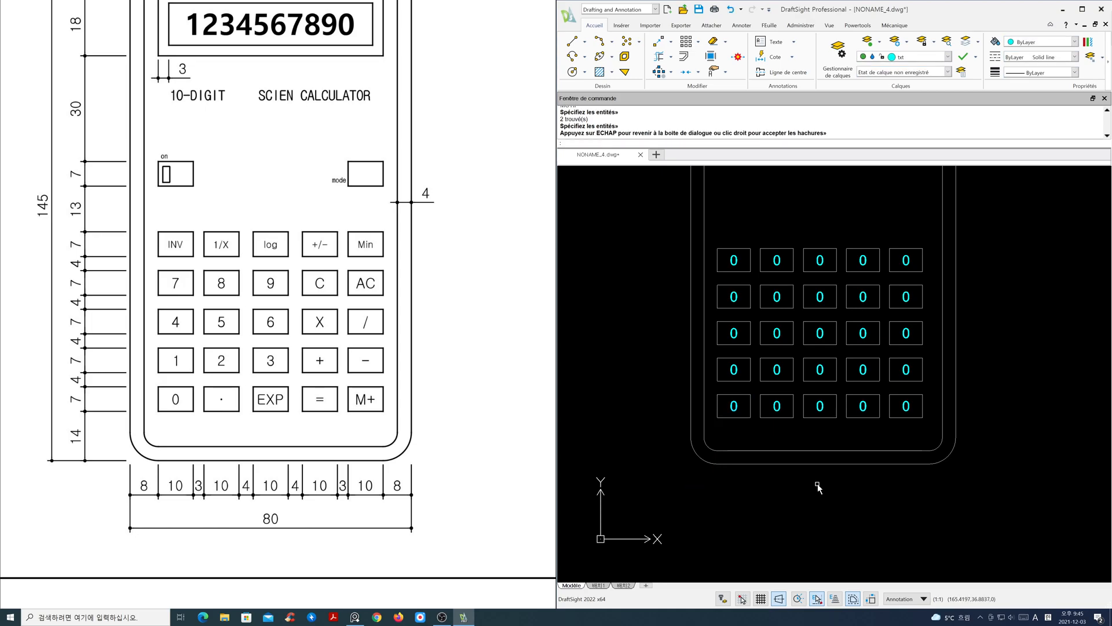
# Move the keys and labels of the third, fourth and fifth columns 1 to the right.
pyautogui.write('m')
pyautogui.press('Return')
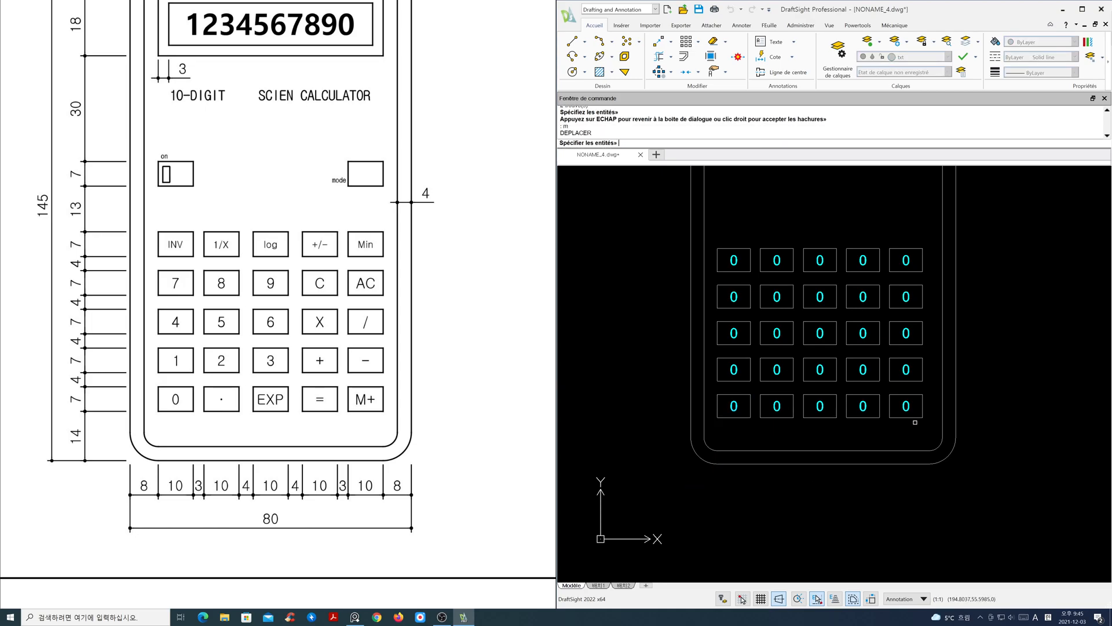
pyautogui.moveTo(929, 426); pyautogui.dragTo(808, 230)
pyautogui.press('Return')
pyautogui.click(798, 232)
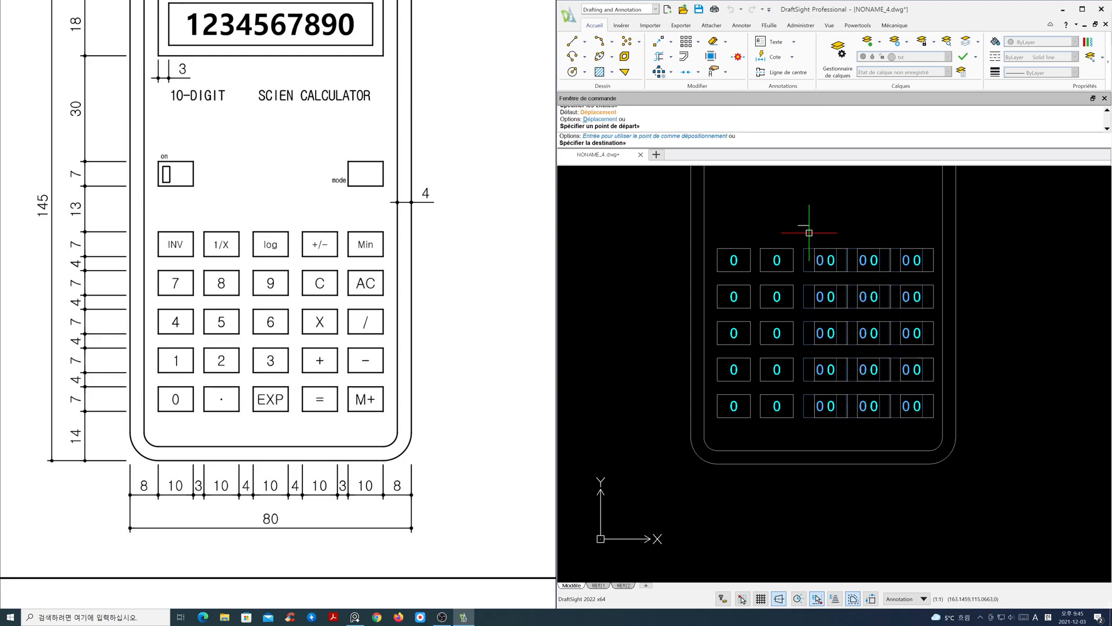
pyautogui.write('1')
pyautogui.press('Return')
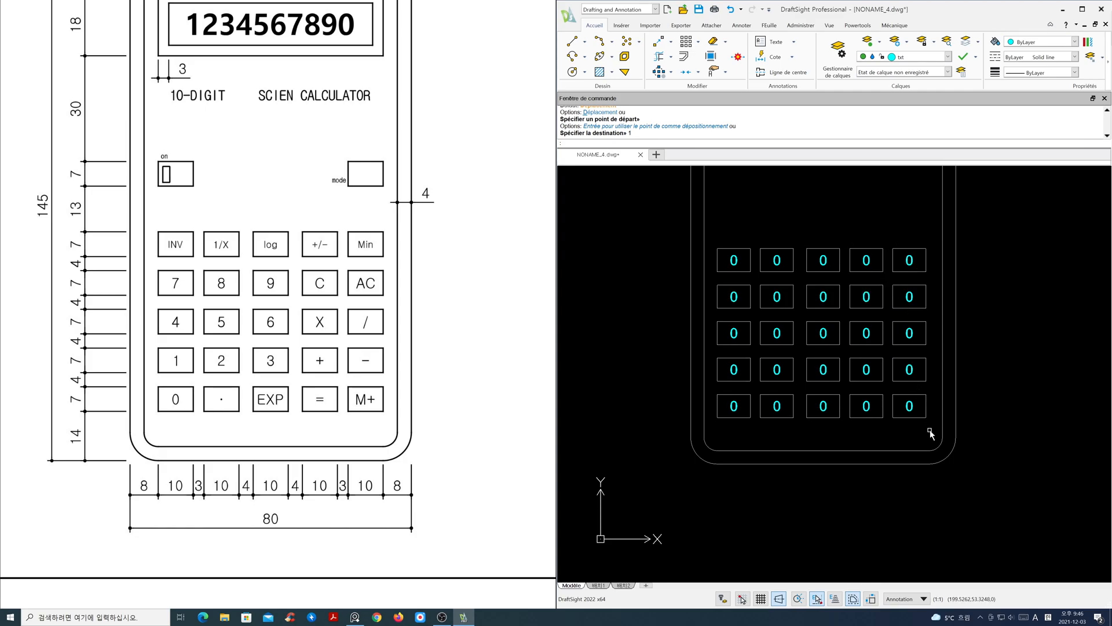
# Move the keys and labels of the fourth and fifth columns another 1 to the right.
pyautogui.write('m')
pyautogui.press('Return')
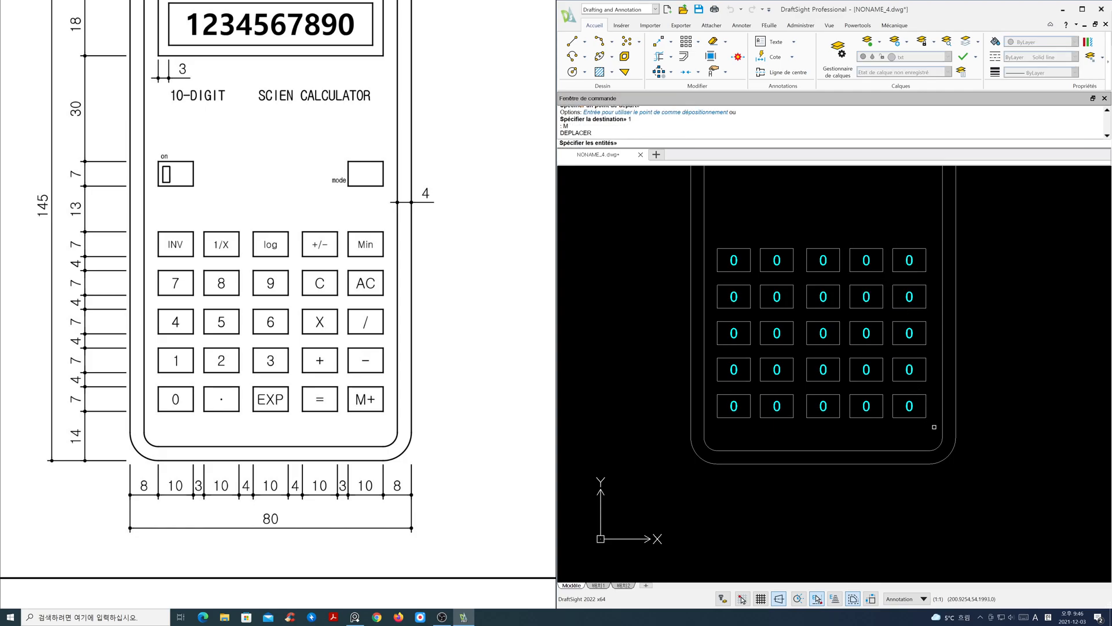
pyautogui.moveTo(933, 428); pyautogui.dragTo(843, 231)
pyautogui.click(845, 227)
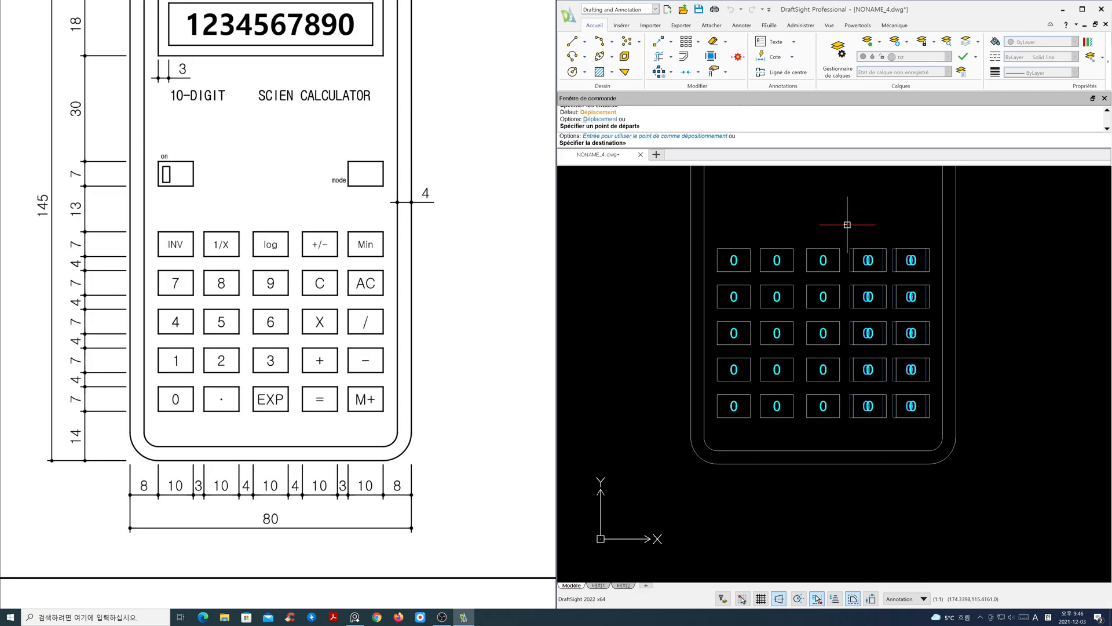
pyautogui.press('Return')
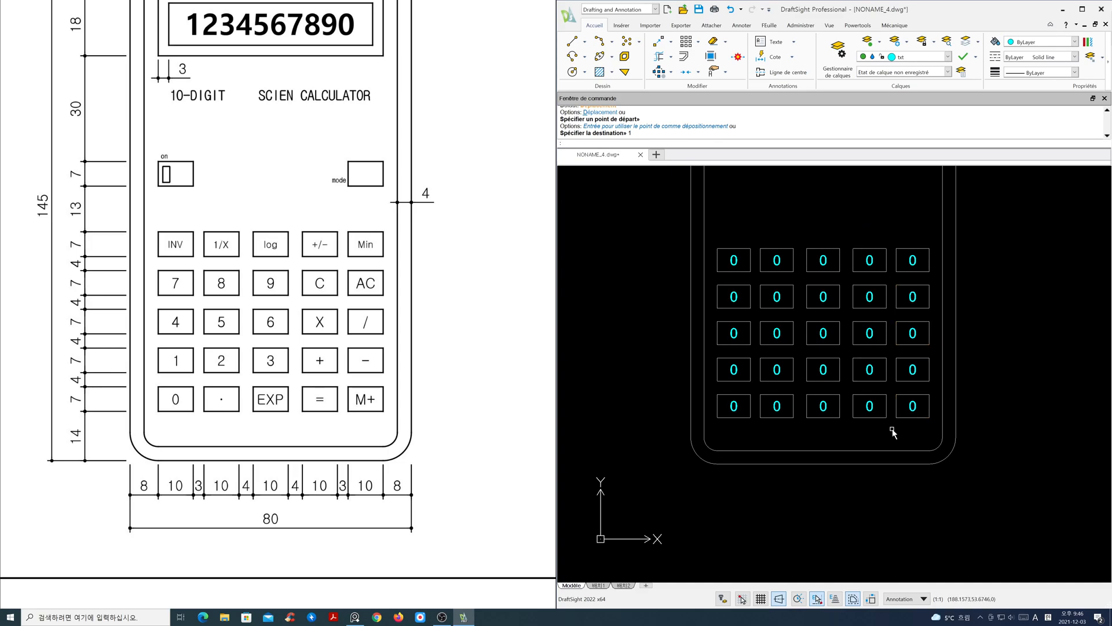
# Change the lowest row's second key label to . and its third key label to EXP.
pyautogui.moveTo(849, 397); pyautogui.dragTo(848, 457, button='middle')
pyautogui.moveTo(339, 349); pyautogui.dragTo(339, 407, button='middle')
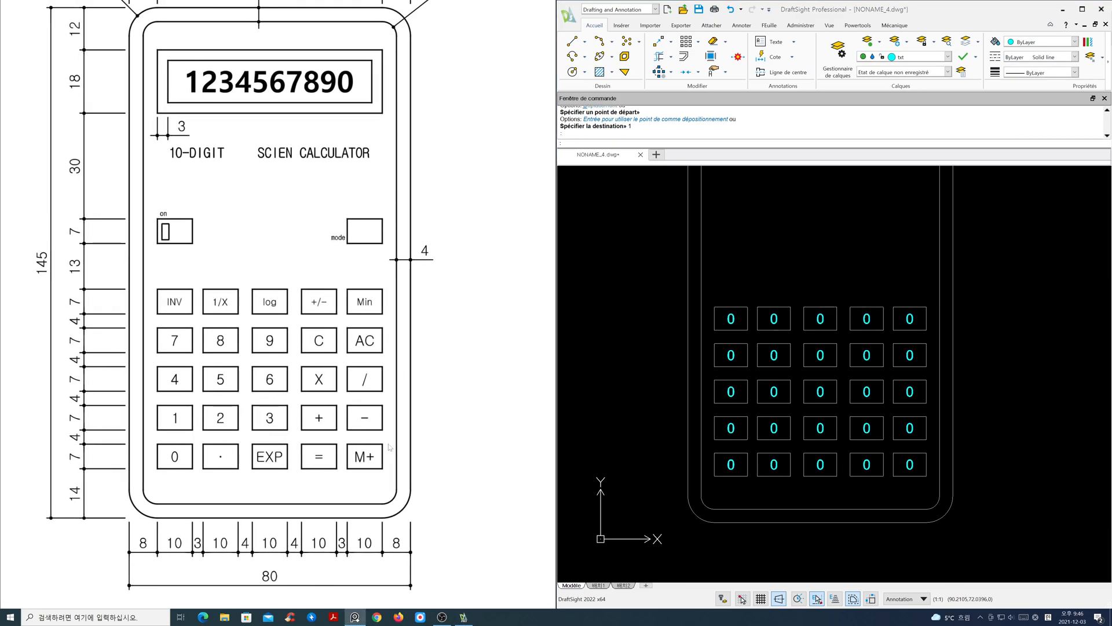
pyautogui.scroll(2, 338, 407)
pyautogui.scroll(1, 766, 420)
pyautogui.moveTo(805, 414); pyautogui.dragTo(804, 397, button='middle')
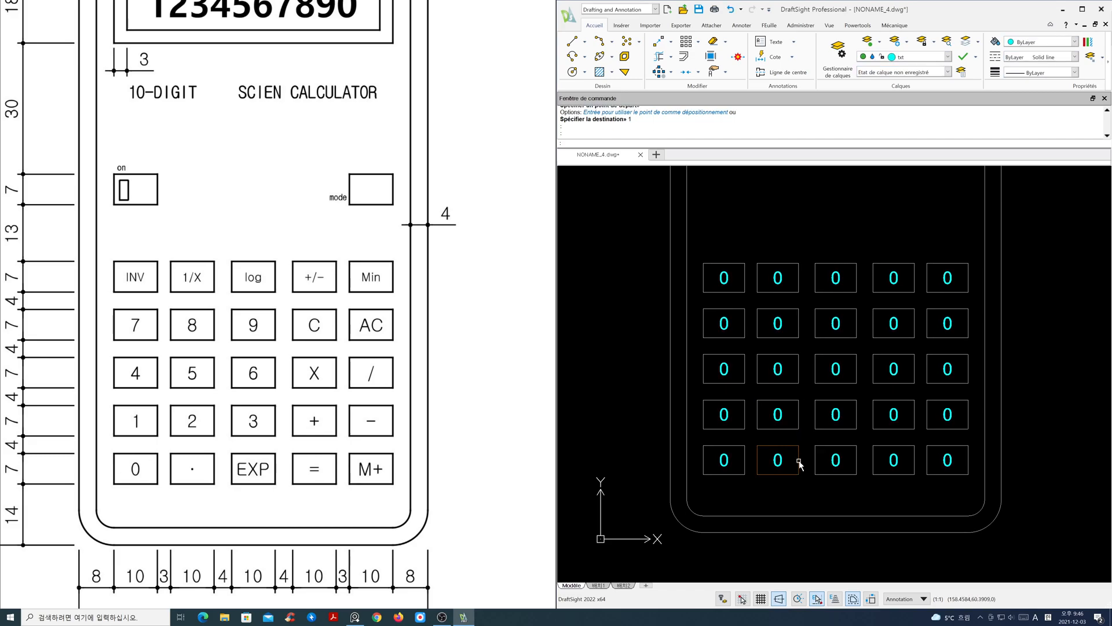
pyautogui.doubleClick(777, 461)
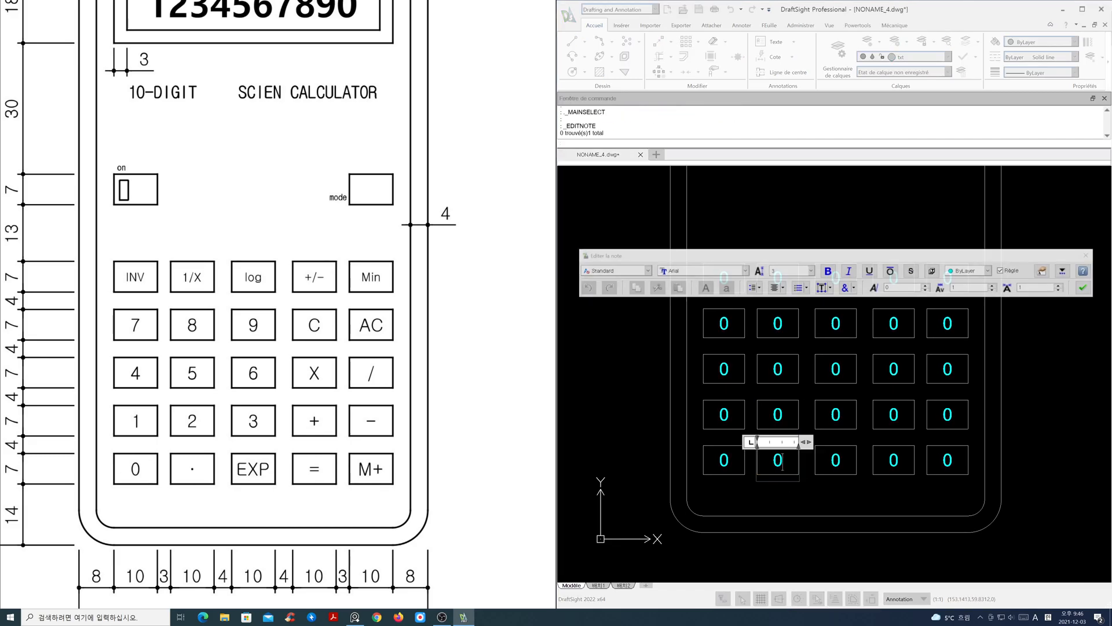
pyautogui.write('.')
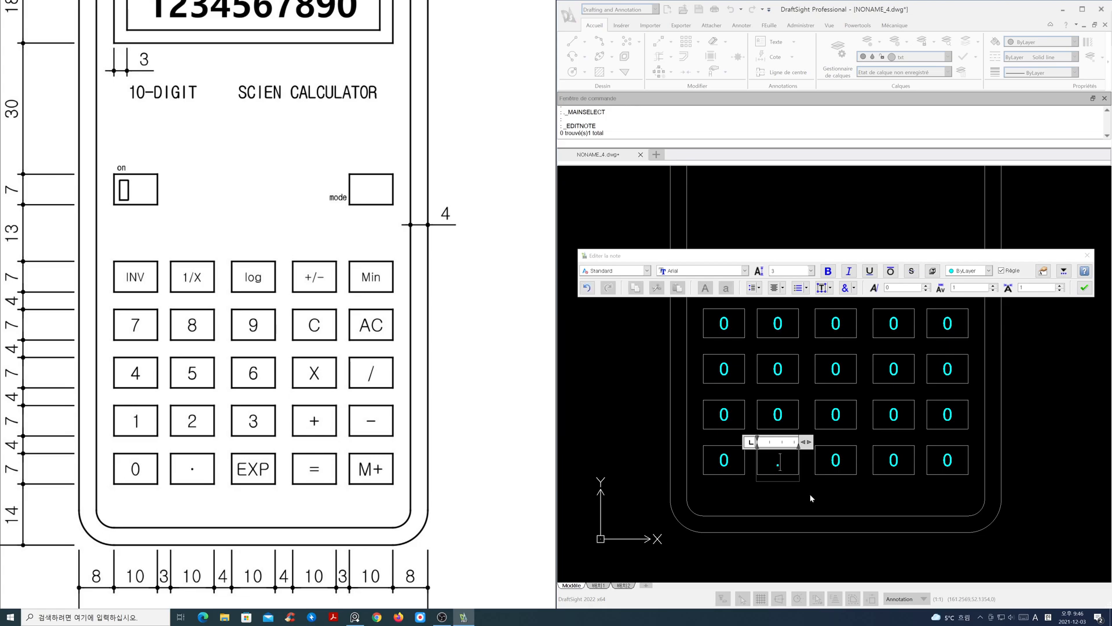
pyautogui.click(835, 474)
pyautogui.doubleClick(837, 461)
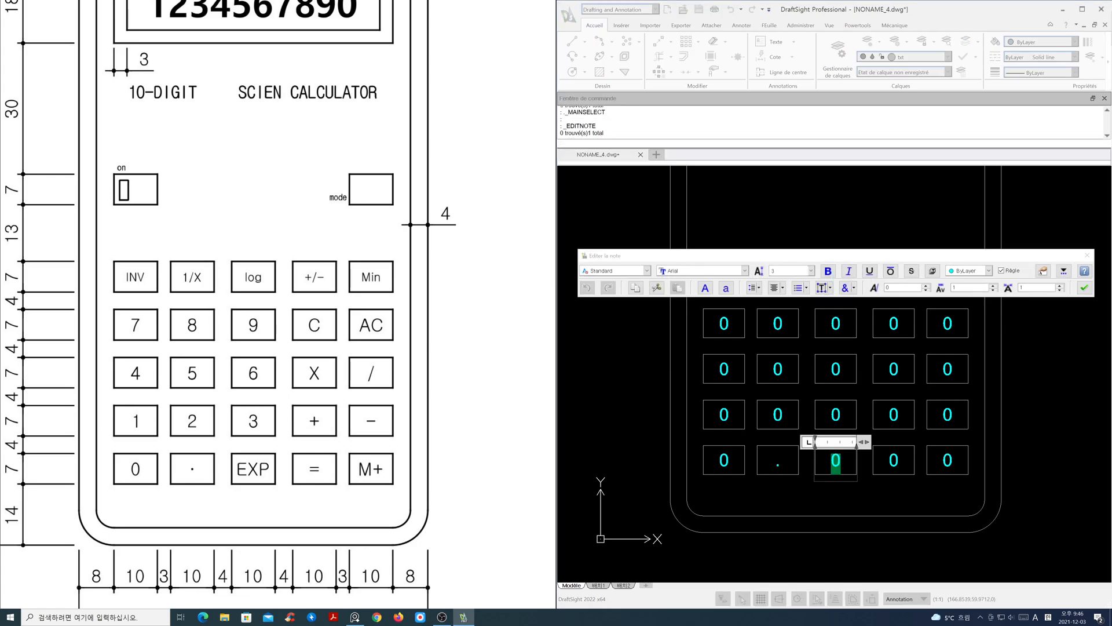
pyautogui.write('EXP')
pyautogui.click(882, 500)
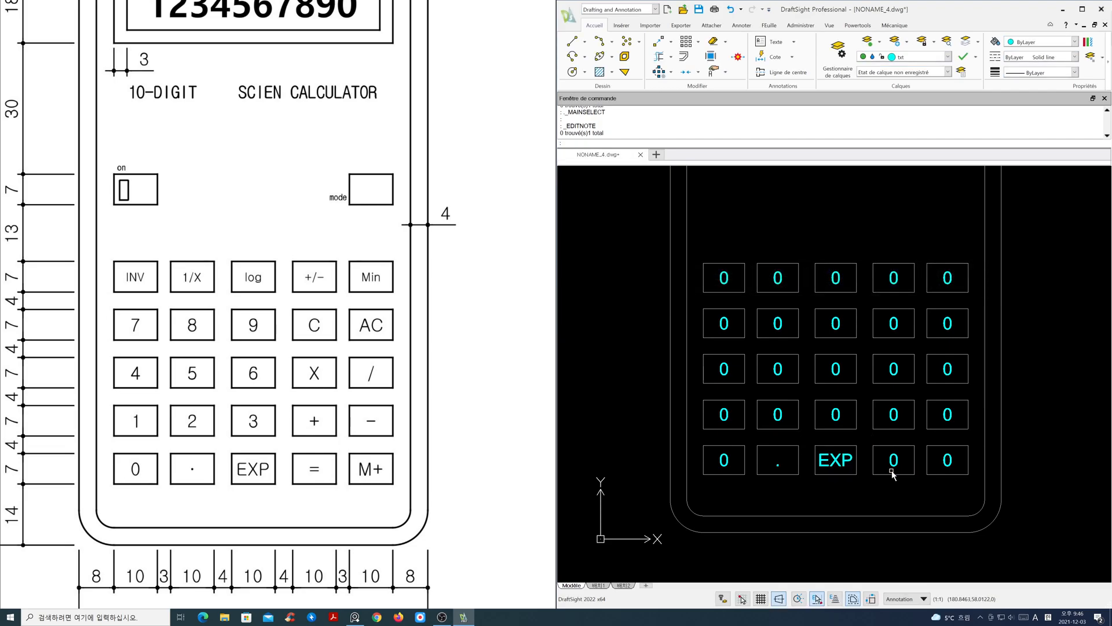
# Change the lowest row's fourth key label to = and its fifth key label to M+.
pyautogui.doubleClick(892, 466)
pyautogui.write('=')
pyautogui.click(944, 463)
pyautogui.doubleClick(943, 465)
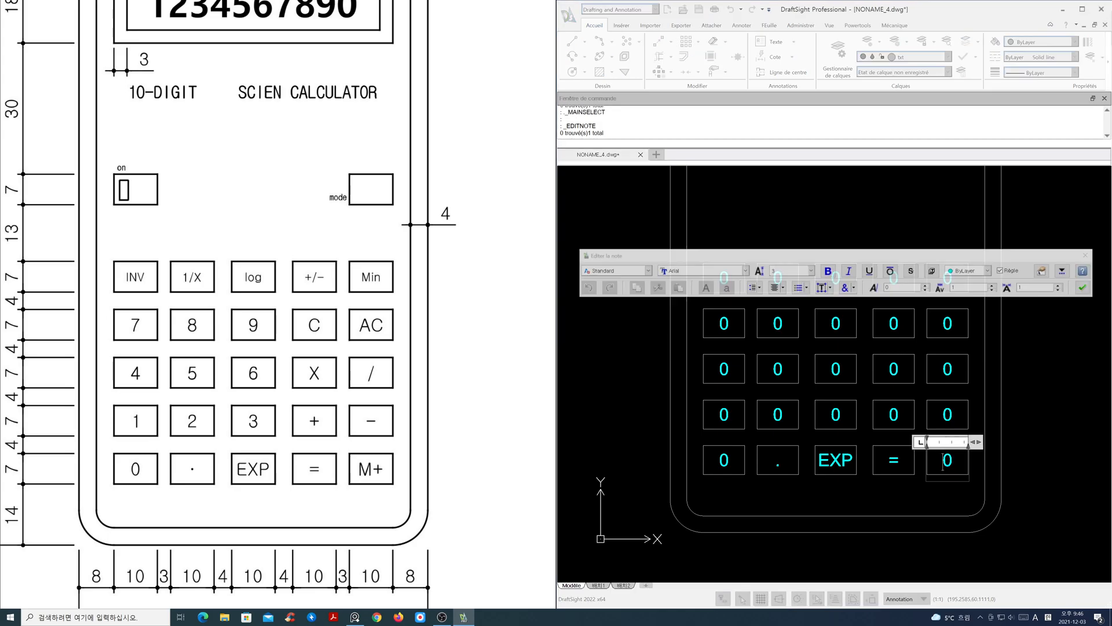
pyautogui.write('M+')
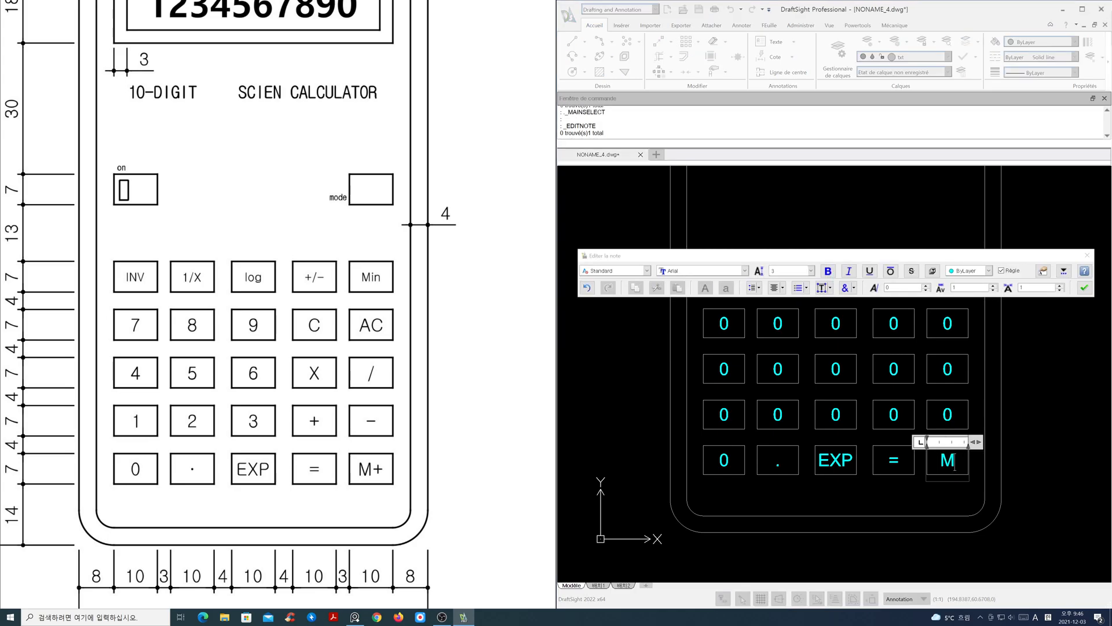
pyautogui.click(946, 492)
# In the second row from the bottom, change the fifth, fourth and third key labels to -, + and 3.
pyautogui.doubleClick(946, 416)
pyautogui.write('-')
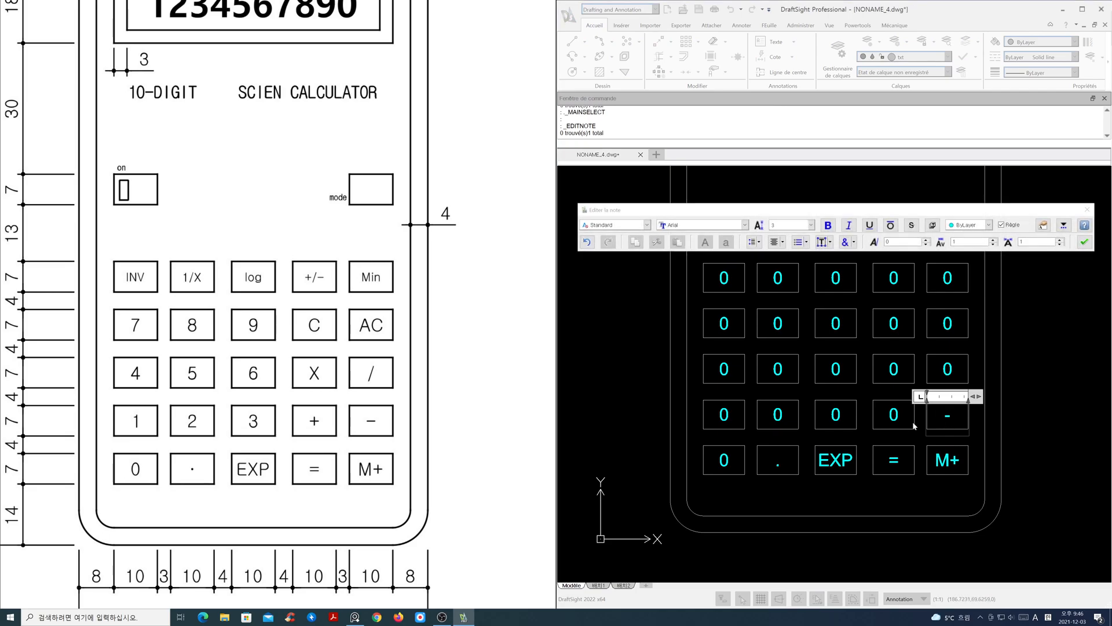
pyautogui.click(906, 424)
pyautogui.doubleClick(895, 417)
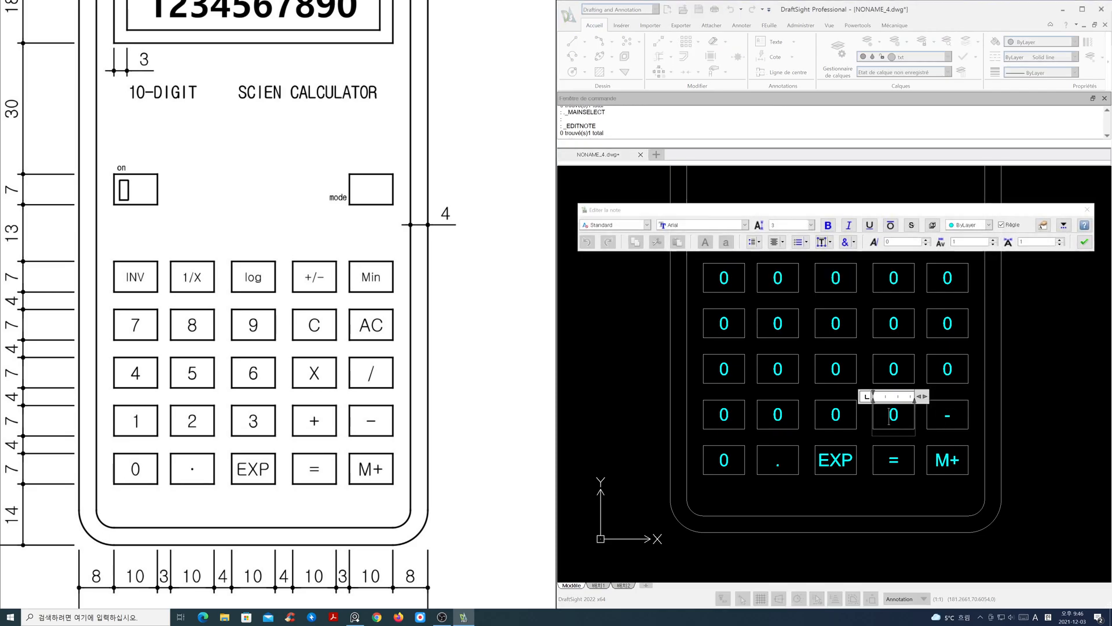
pyautogui.write('+')
pyautogui.click(843, 424)
pyautogui.doubleClick(832, 417)
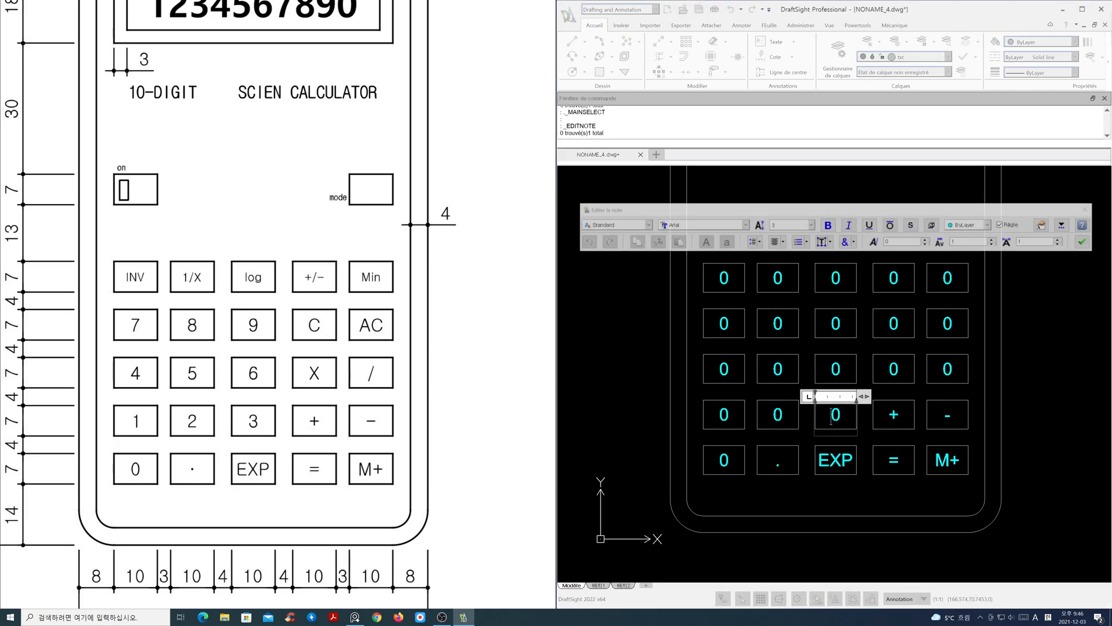
pyautogui.write('3')
pyautogui.click(793, 422)
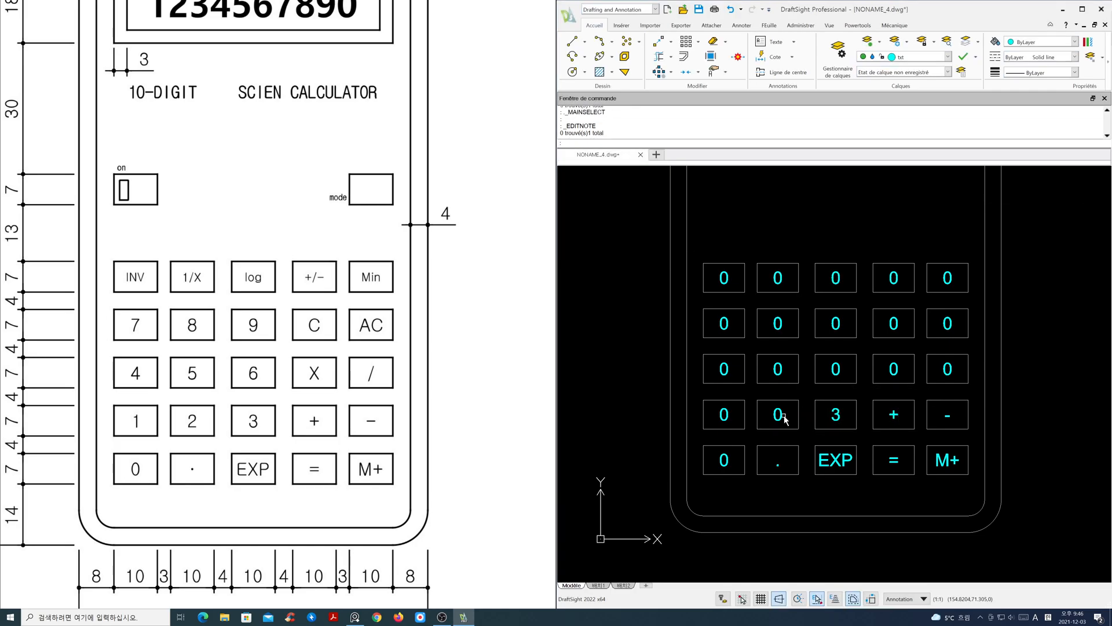
# In the second row from the bottom, change the second key label to 2 and the first key label to 1.
pyautogui.doubleClick(782, 415)
pyautogui.write('2')
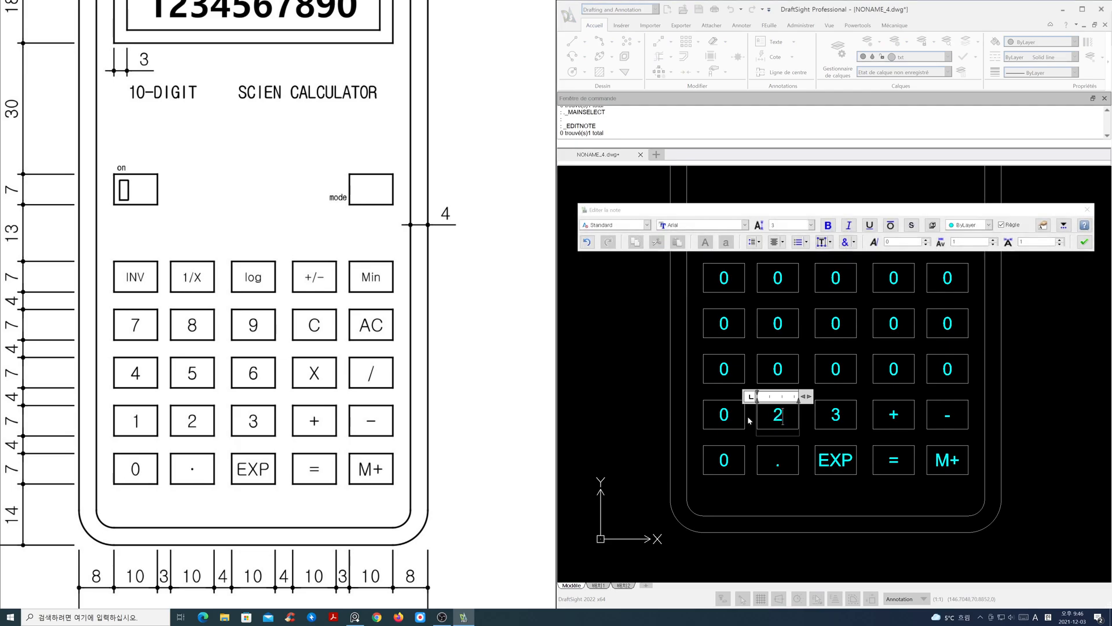
pyautogui.click(735, 419)
pyautogui.doubleClick(733, 417)
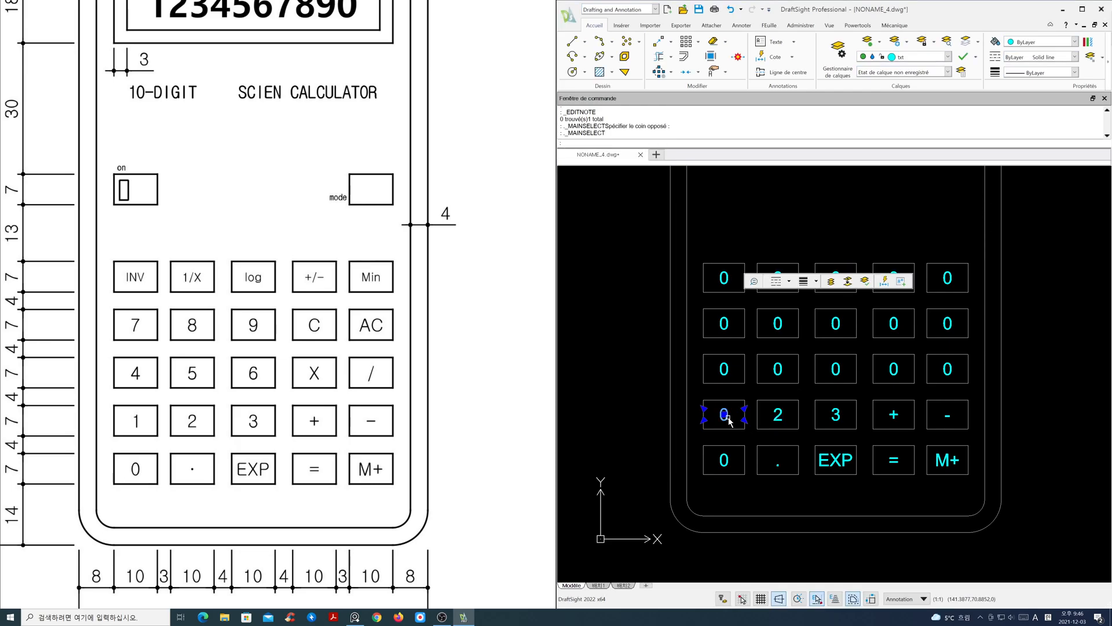
pyautogui.write('2')
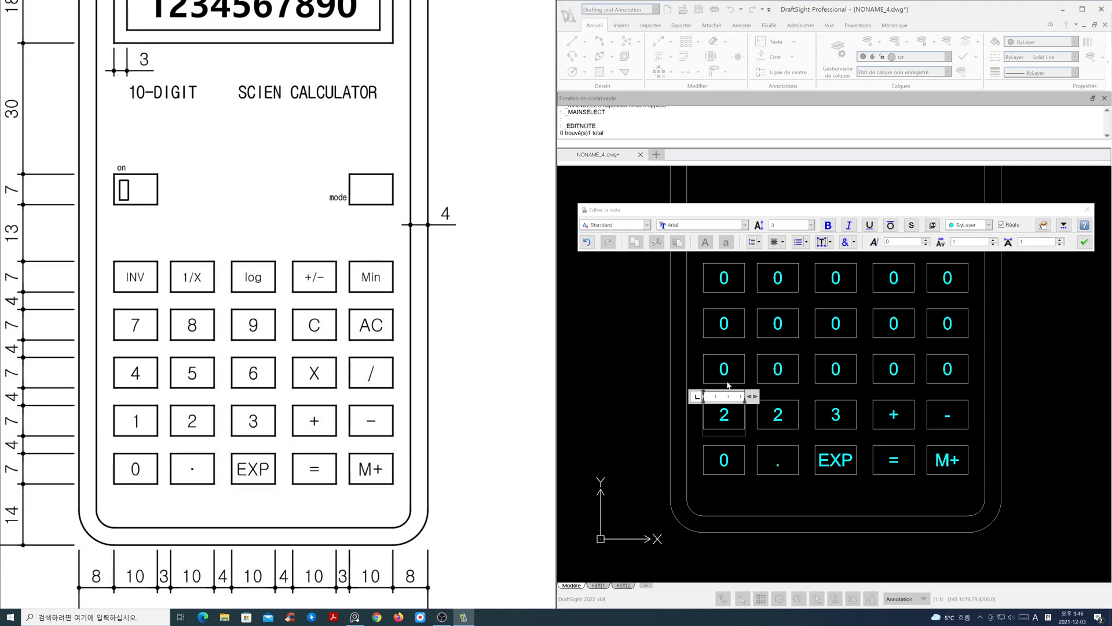
pyautogui.click(731, 374)
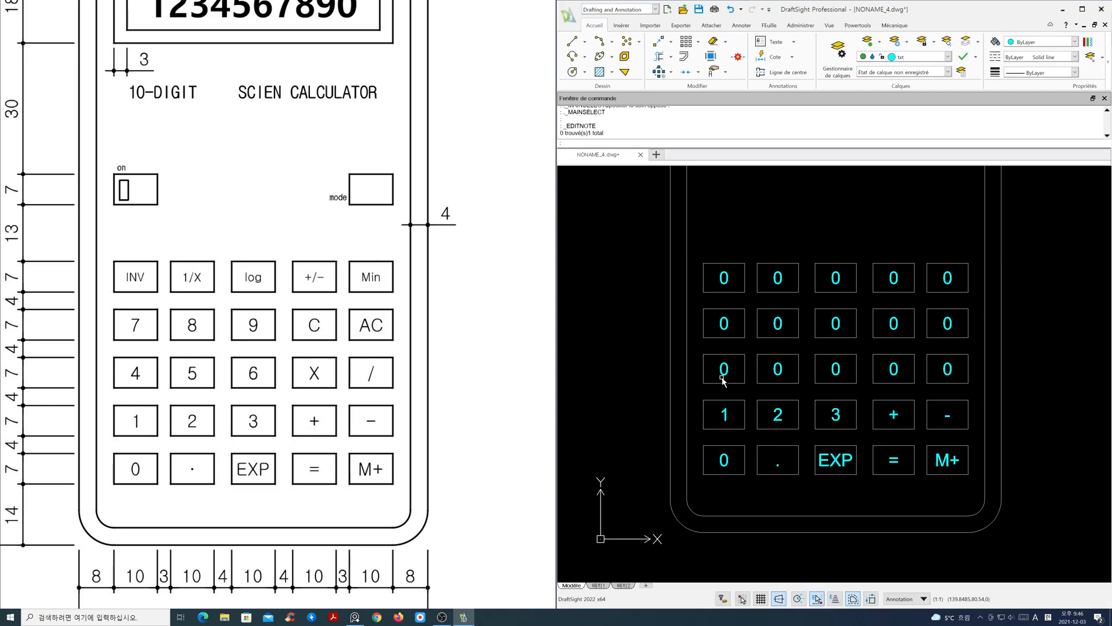
# In the middle row, change the first, second and third key labels to 4, 5 and 6.
pyautogui.doubleClick(729, 371)
pyautogui.write('4')
pyautogui.click(778, 374)
pyautogui.doubleClick(778, 374)
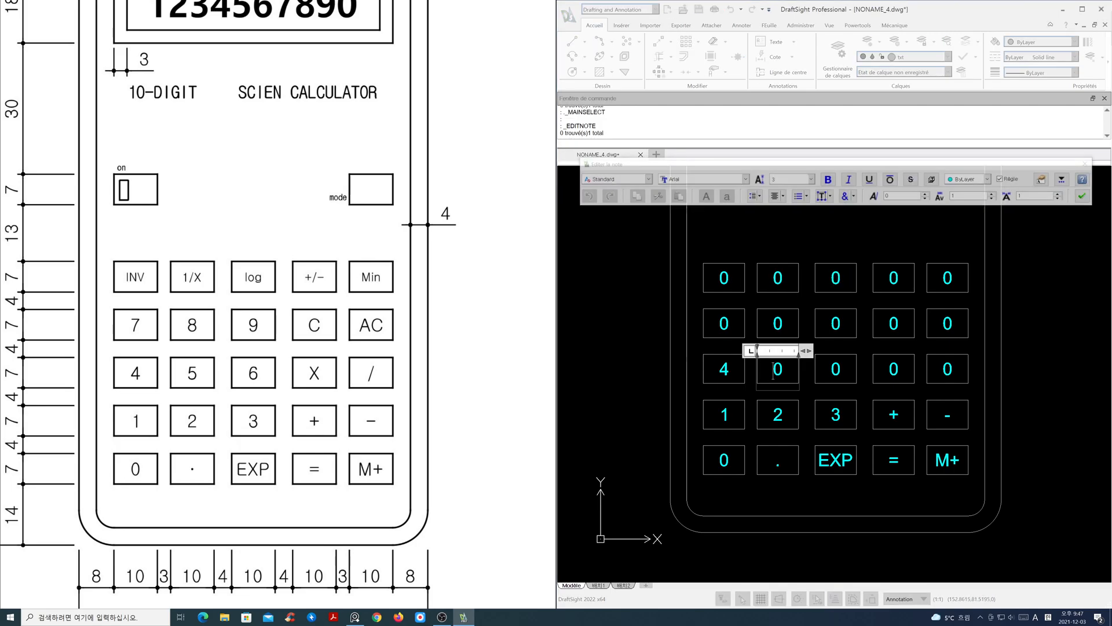
pyautogui.write('5')
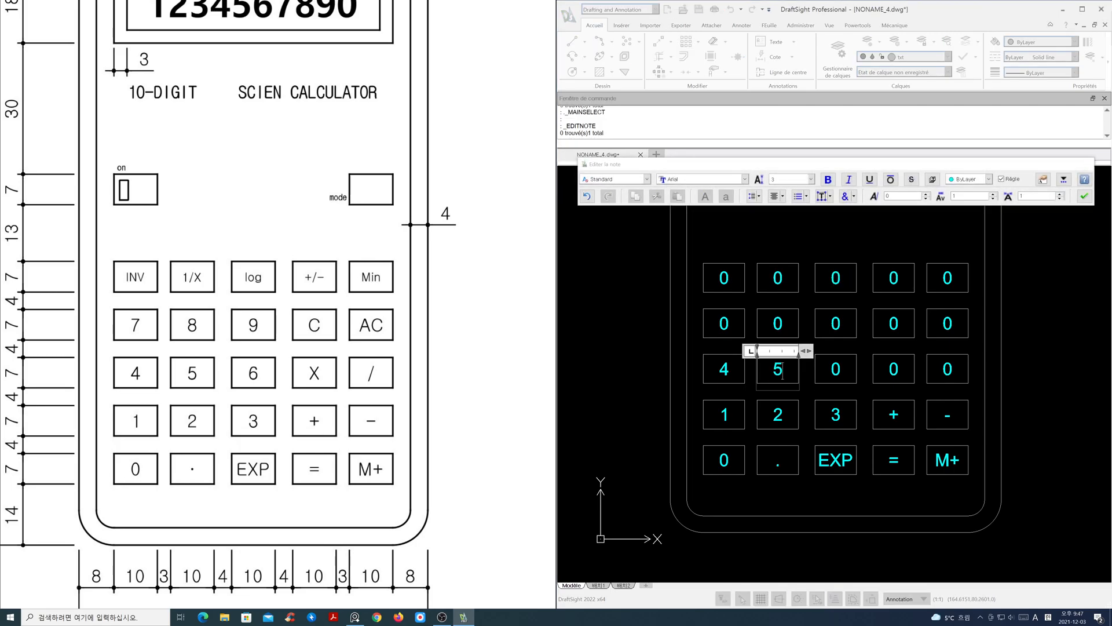
pyautogui.click(836, 371)
pyautogui.doubleClick(835, 371)
pyautogui.write('6')
pyautogui.click(893, 371)
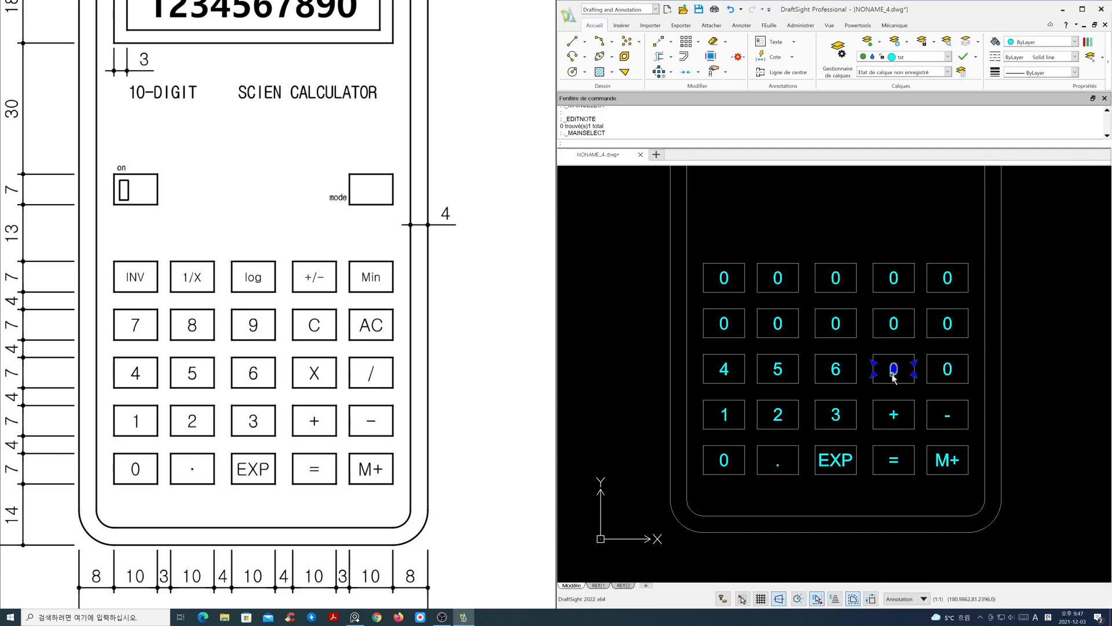
# Change the middle row's fourth key label to X and its fifth key label to /.
pyautogui.doubleClick(894, 371)
pyautogui.write('X')
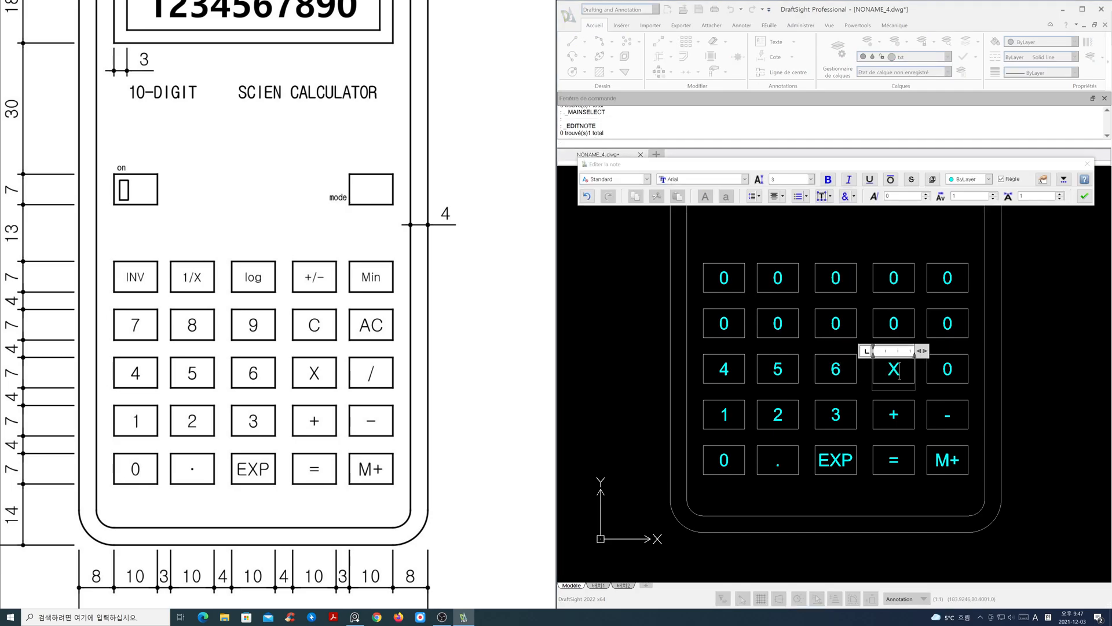
pyautogui.click(946, 371)
pyautogui.doubleClick(947, 371)
pyautogui.write('/')
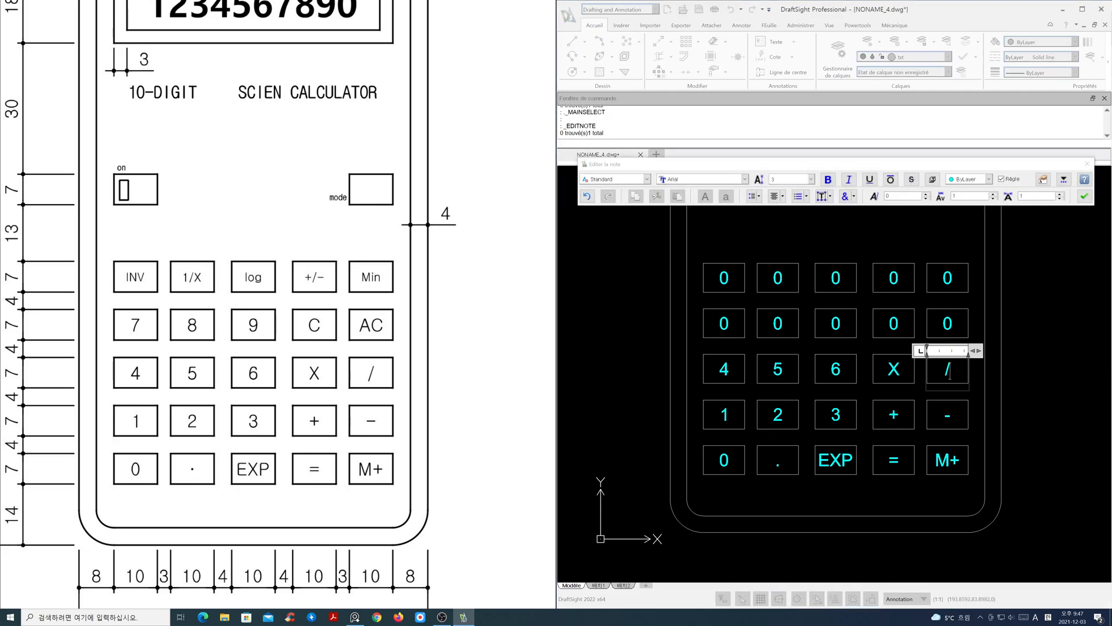
pyautogui.click(941, 329)
# In the second row from the top, change the fifth key label to AC and the fourth key label to C.
pyautogui.doubleClick(943, 329)
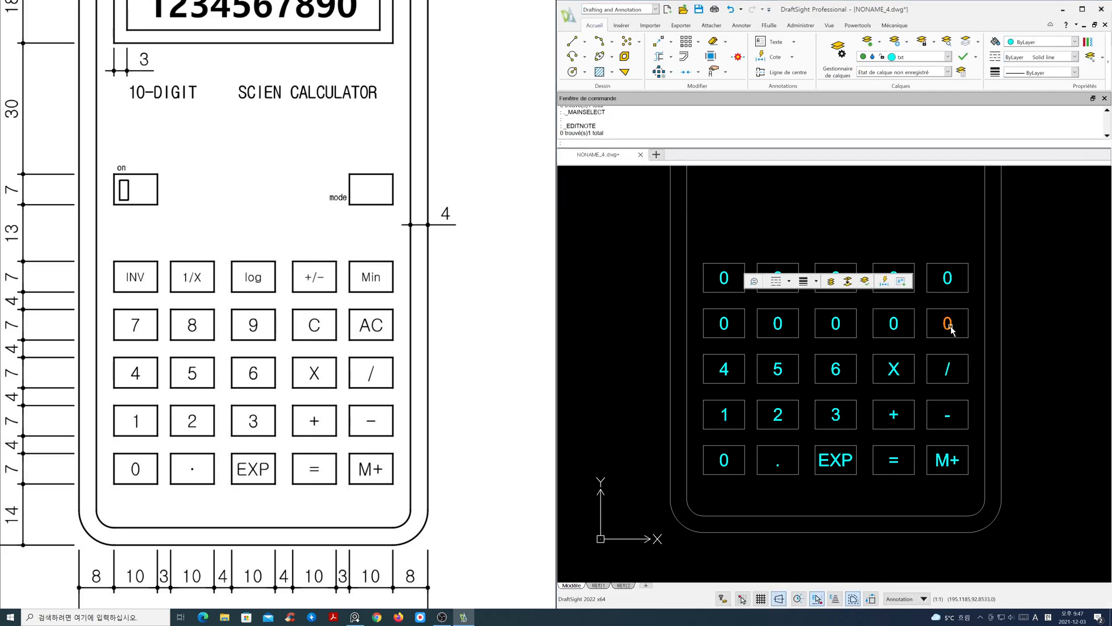
pyautogui.write('AC')
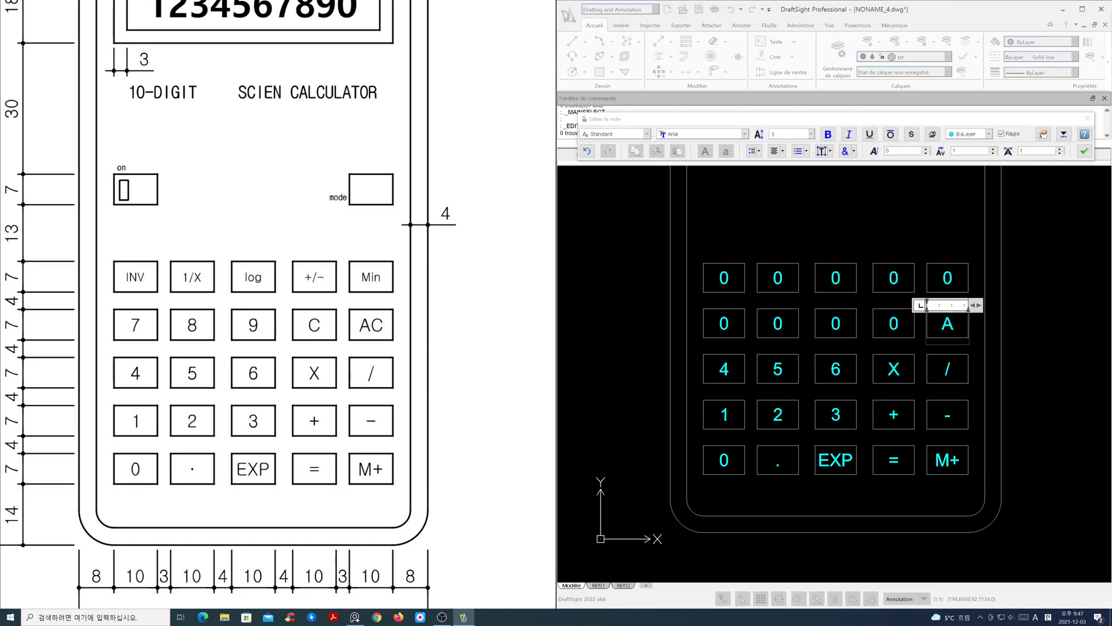
pyautogui.click(913, 331)
pyautogui.doubleClick(895, 328)
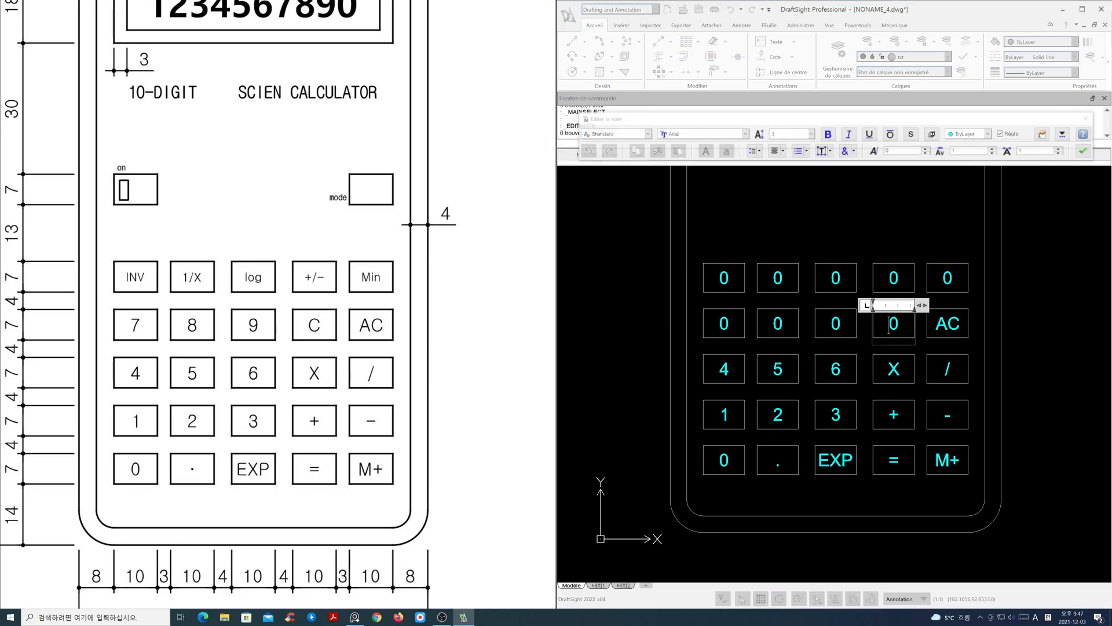
pyautogui.write('C')
pyautogui.click(834, 325)
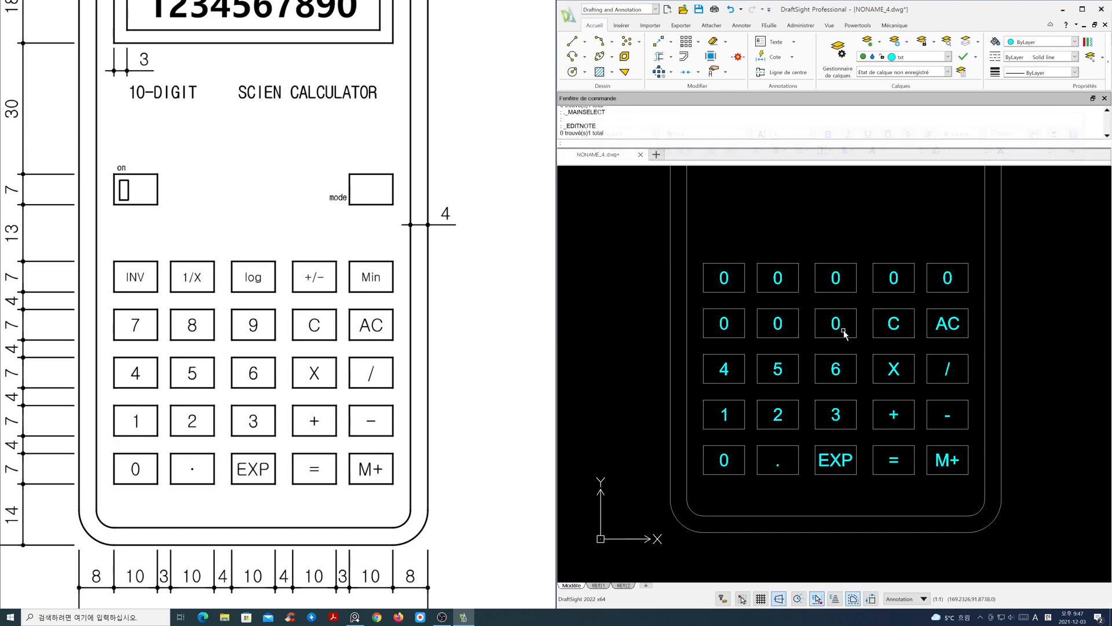
# In the second row from the top, change the third, second and first key labels to 9, 8 and 7.
pyautogui.doubleClick(838, 326)
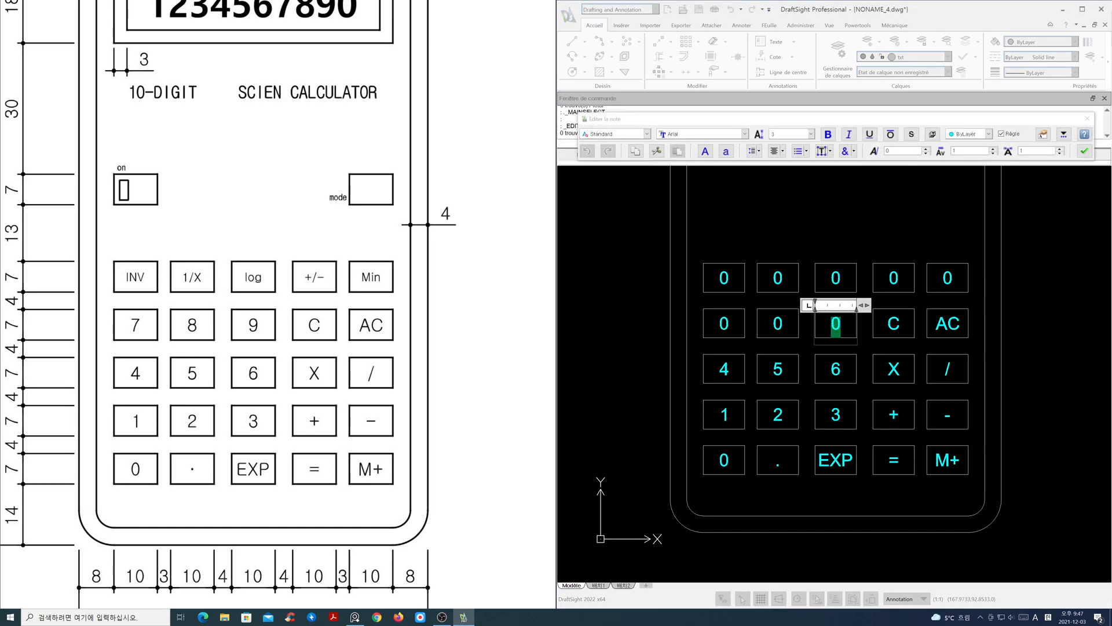
pyautogui.write('9')
pyautogui.click(780, 324)
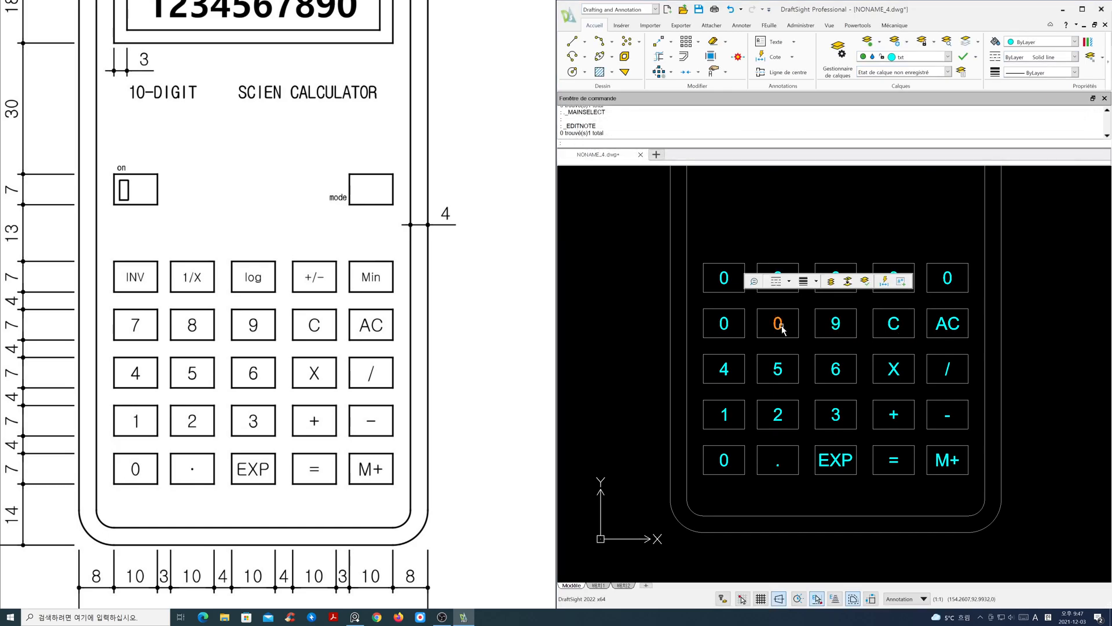
pyautogui.doubleClick(774, 328)
pyautogui.write('8')
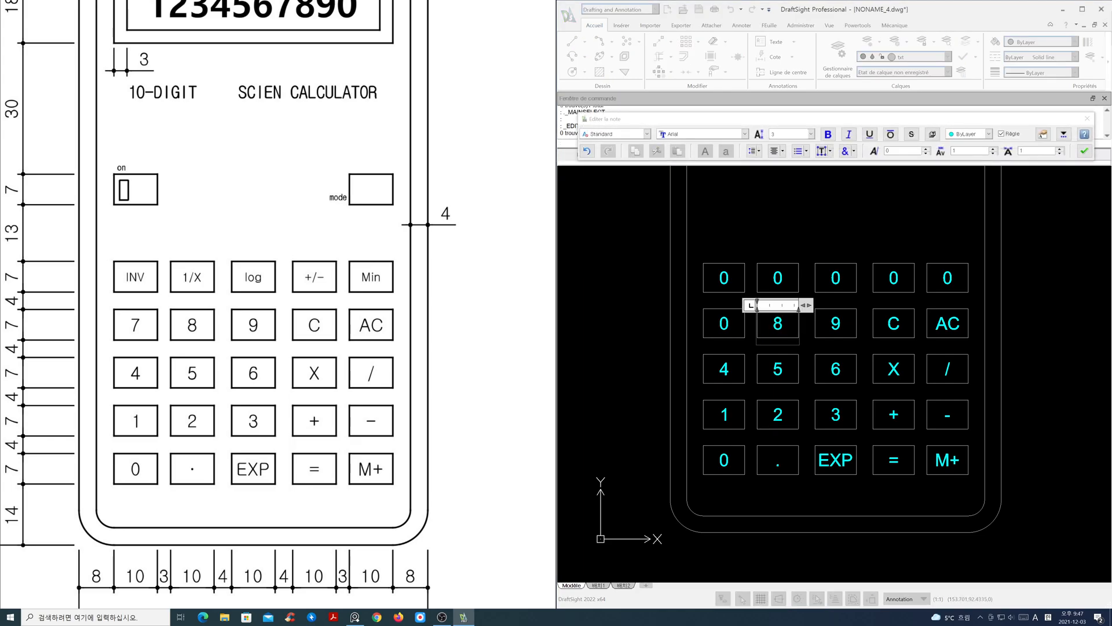
pyautogui.click(727, 332)
pyautogui.doubleClick(726, 330)
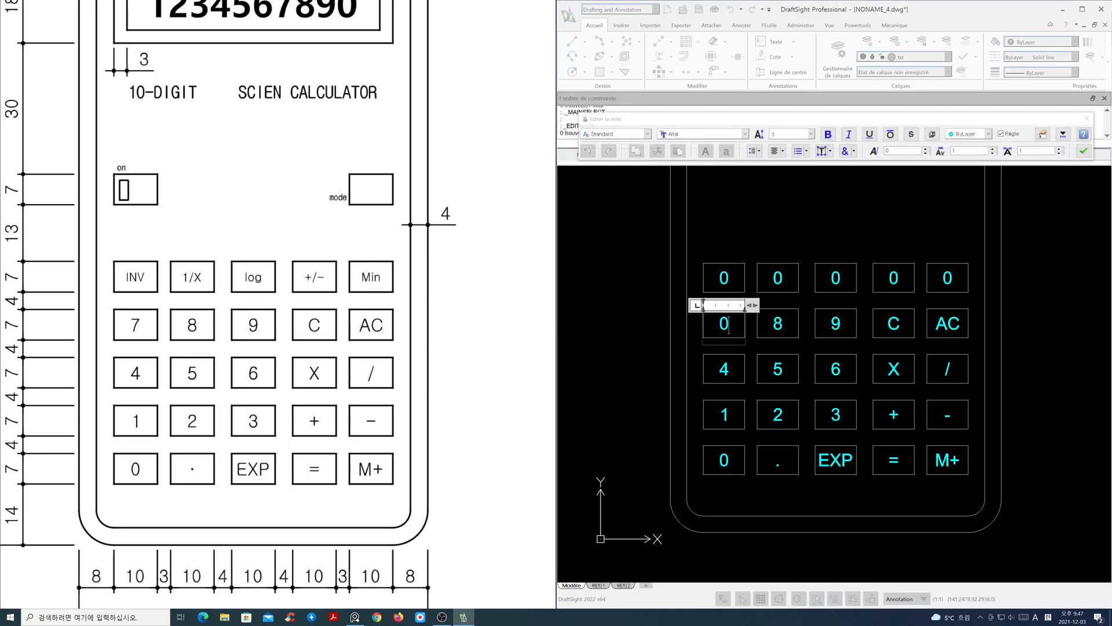
pyautogui.write('7')
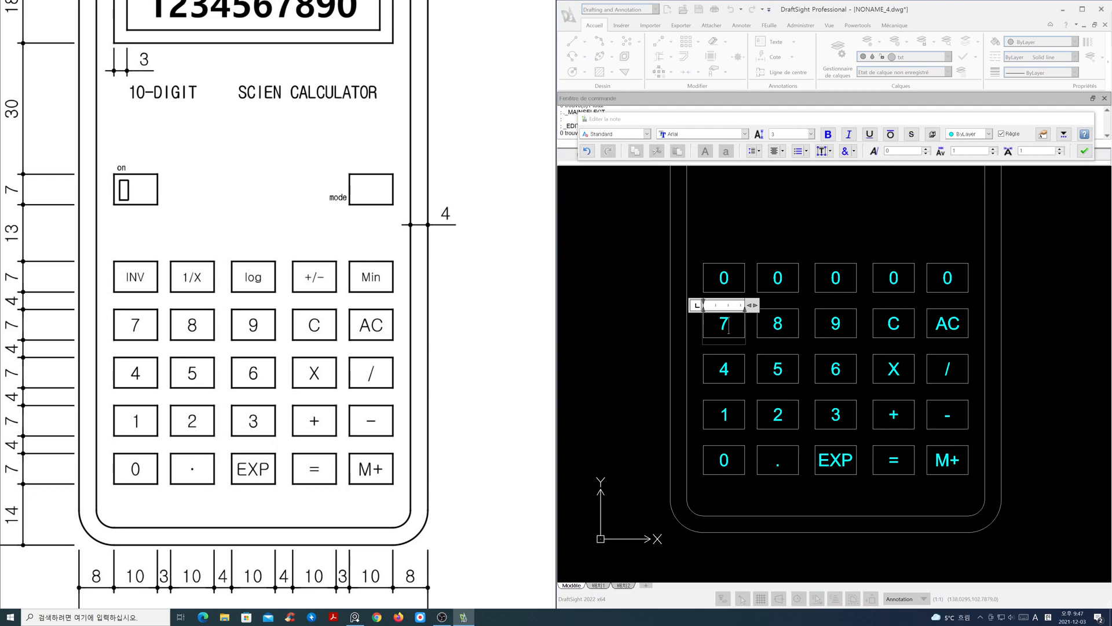
pyautogui.click(728, 329)
# Change the top row's first key label to INV and its second key label to 1/X.
pyautogui.doubleClick(721, 279)
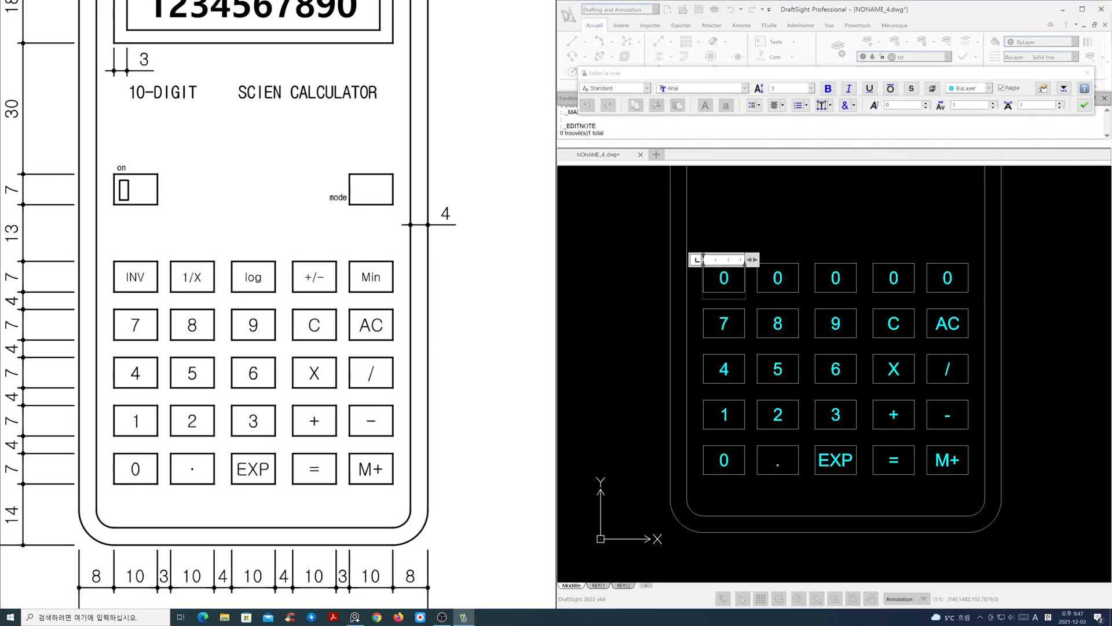
pyautogui.write('INV')
pyautogui.click(775, 284)
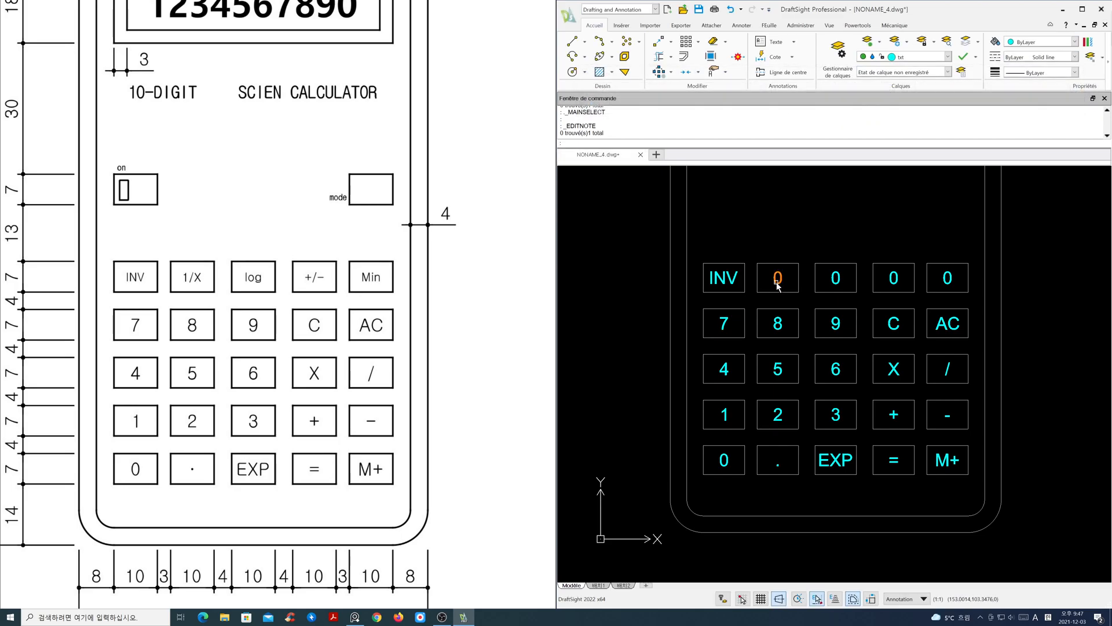
pyautogui.click(776, 283)
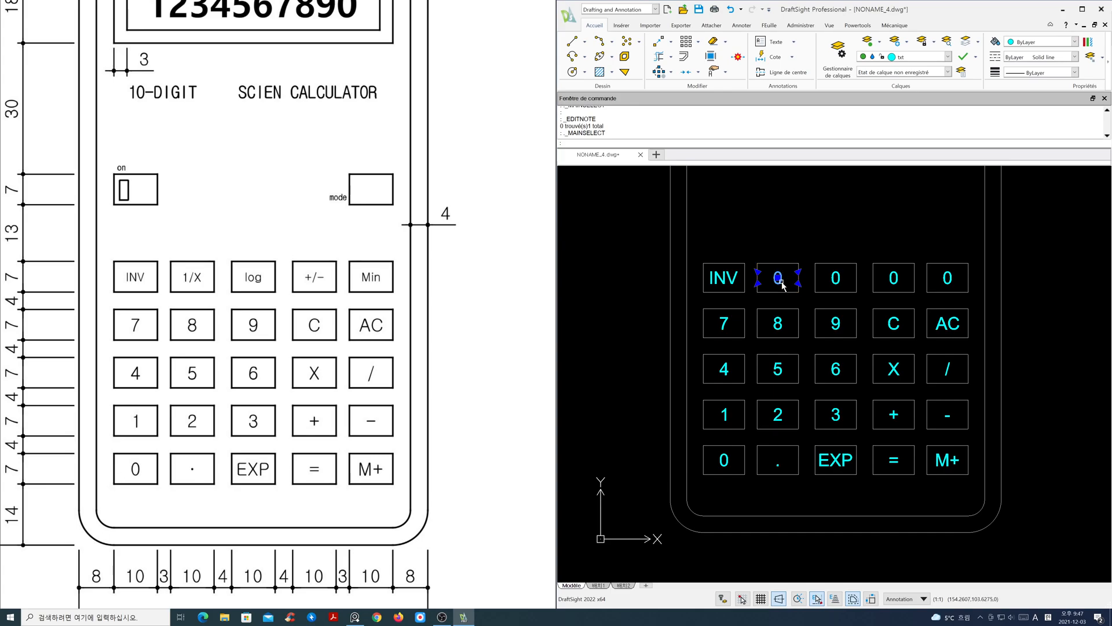
pyautogui.click(782, 287)
pyautogui.scroll(3, 782, 287)
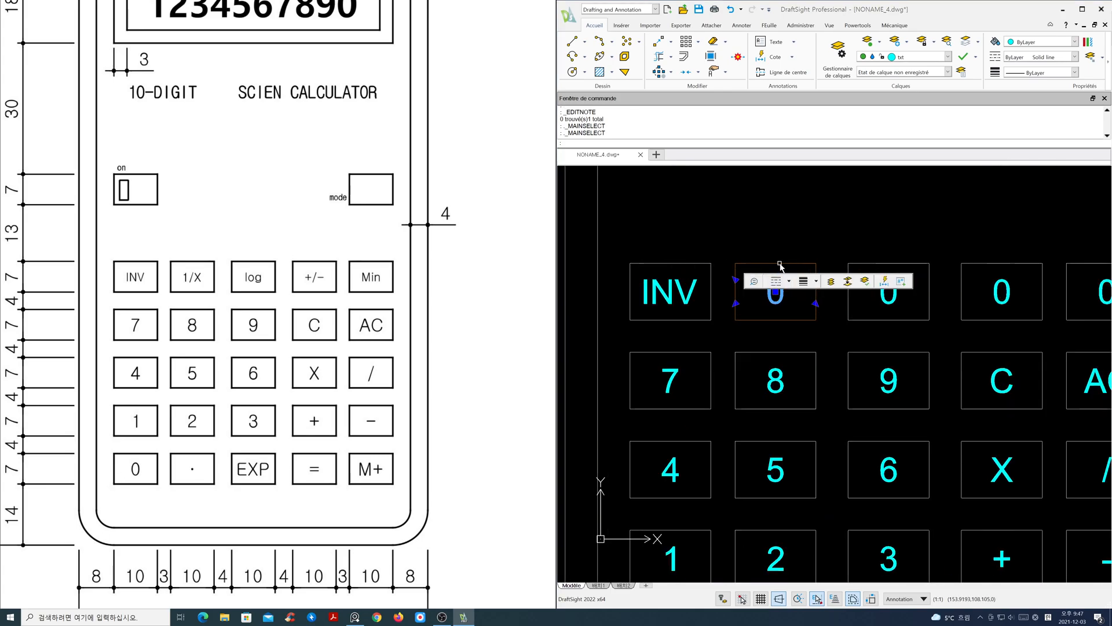
pyautogui.moveTo(788, 311); pyautogui.dragTo(782, 369, button='middle')
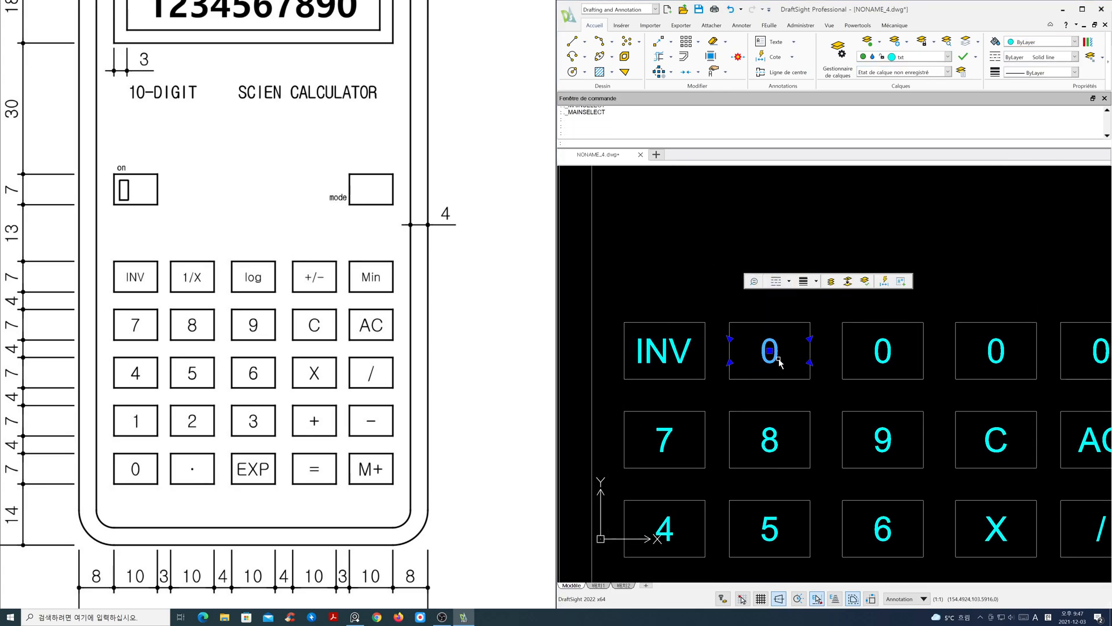
pyautogui.doubleClick(776, 362)
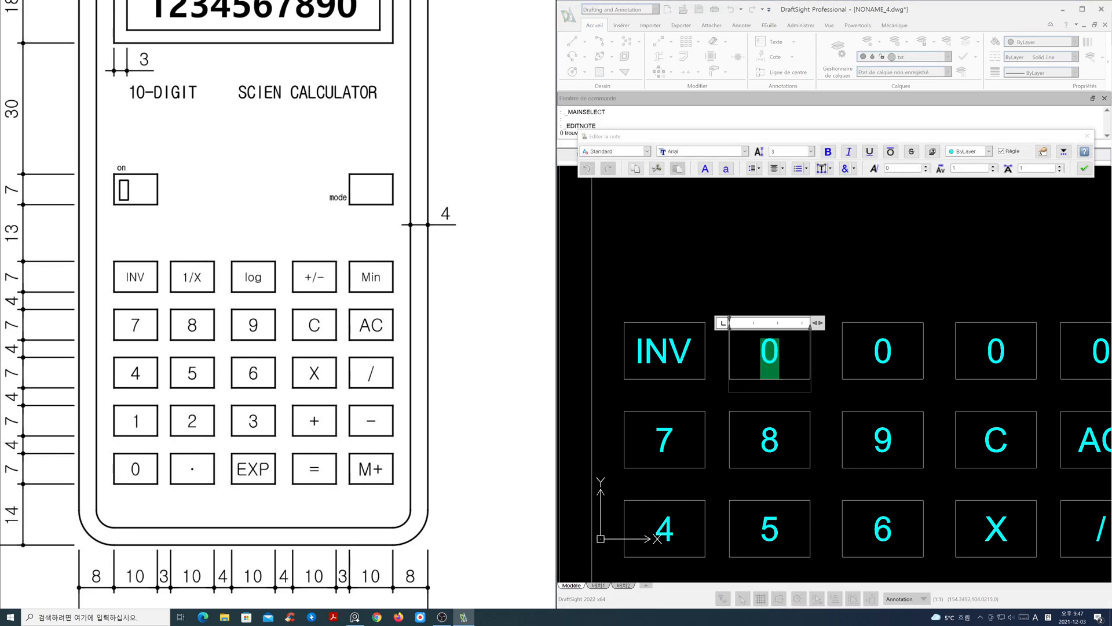
pyautogui.write('1/X')
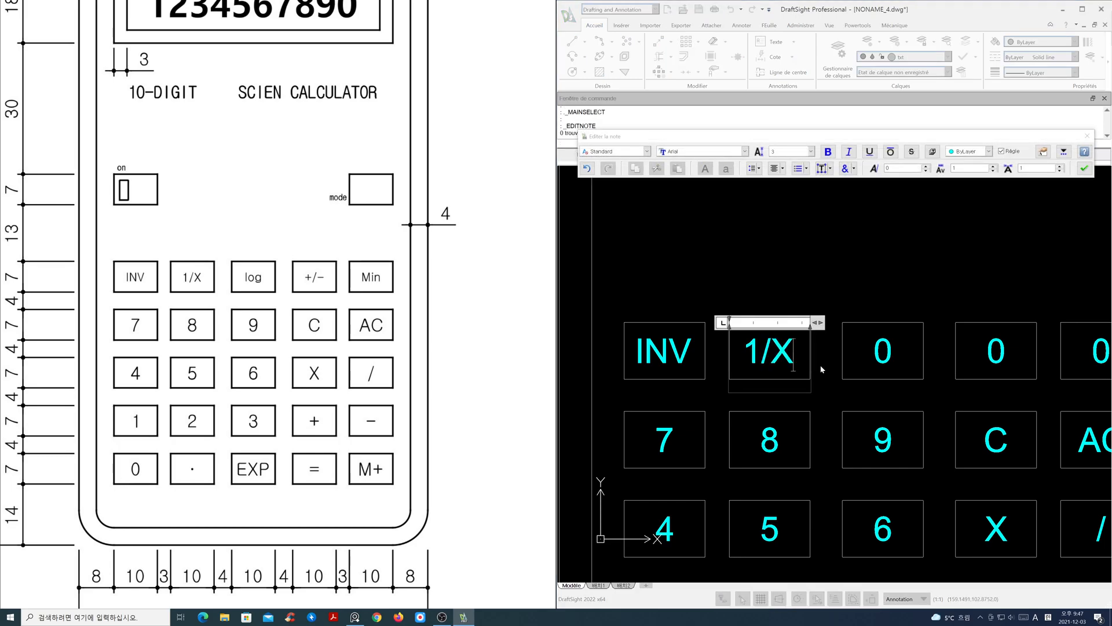
pyautogui.click(834, 370)
# Change the top row's third key label to log and its fourth key label to +/-.
pyautogui.doubleClick(883, 360)
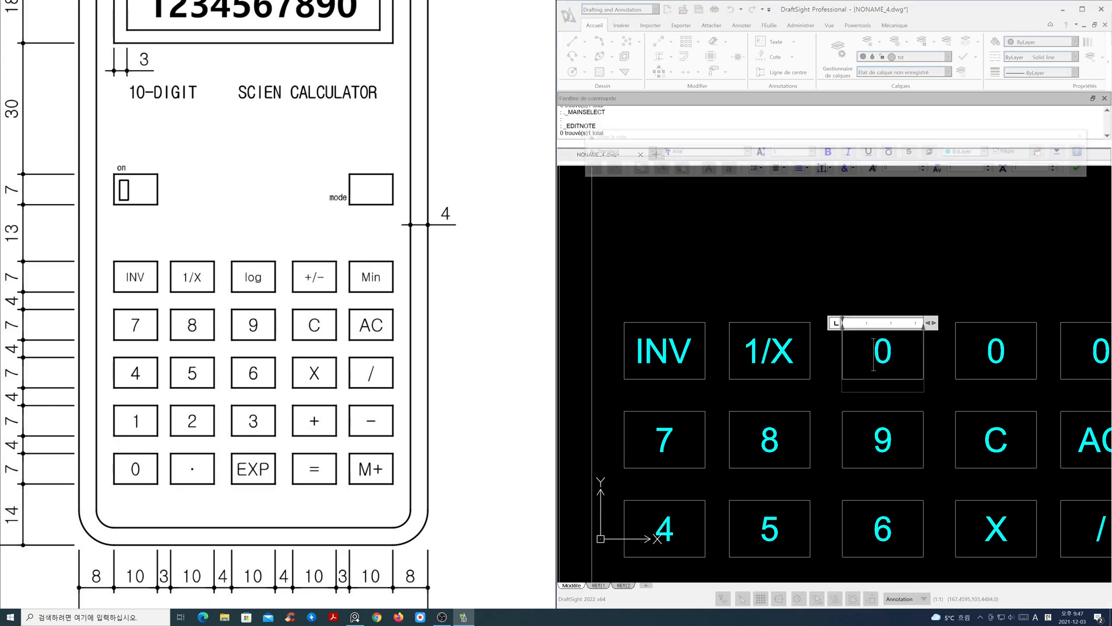
pyautogui.write('log')
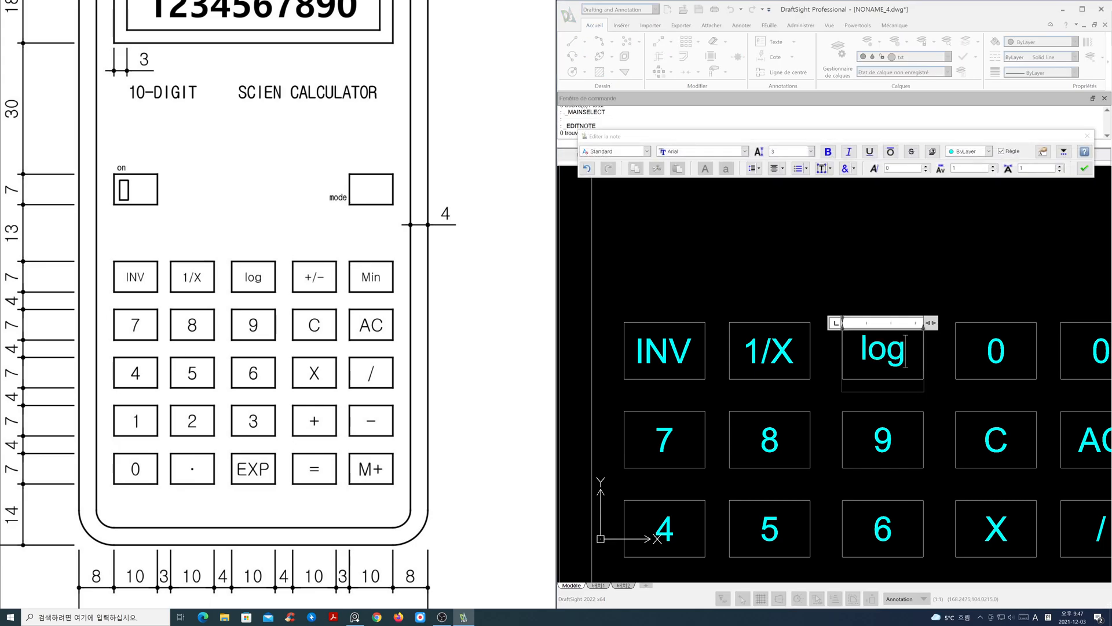
pyautogui.click(955, 396)
pyautogui.moveTo(978, 404); pyautogui.dragTo(751, 430, button='middle')
pyautogui.doubleClick(768, 376)
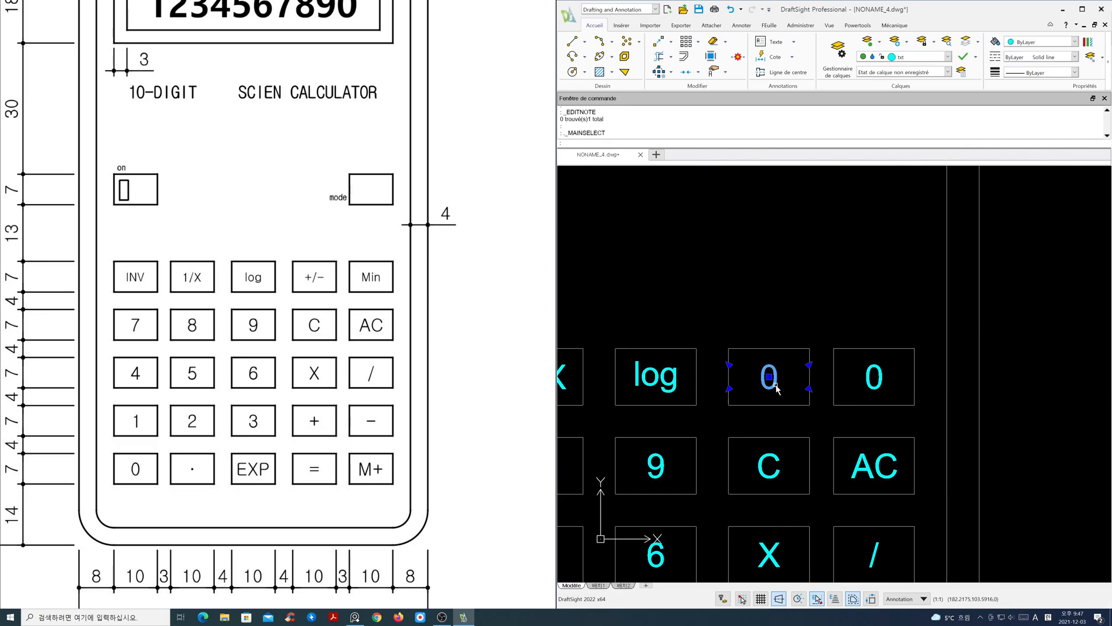
pyautogui.write('=/-')
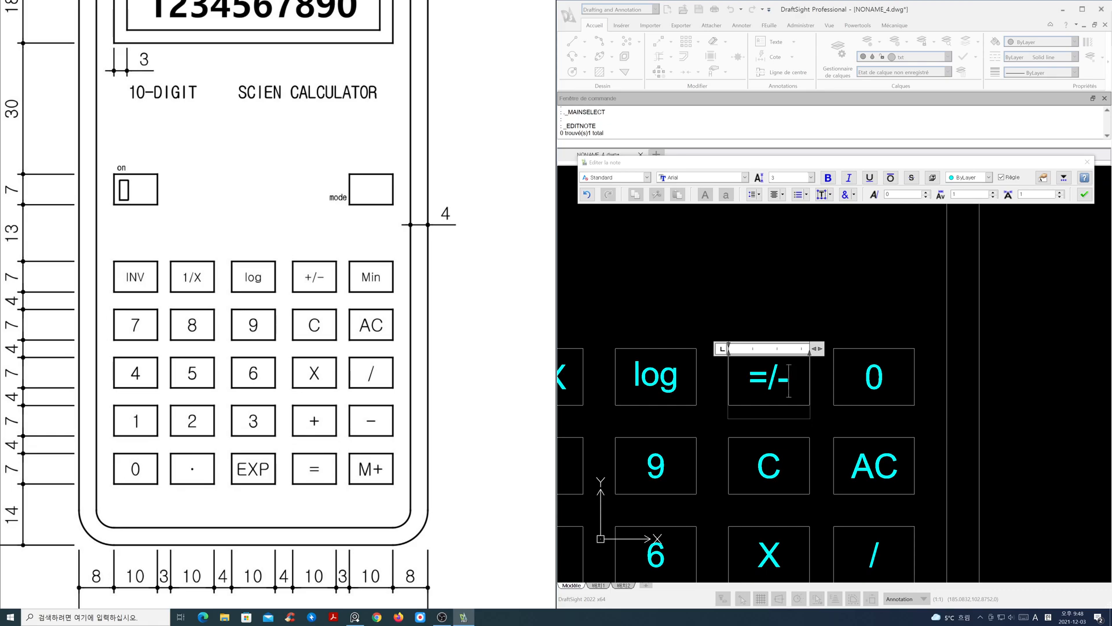
pyautogui.press('BackSpace')
pyautogui.press('BackSpace')
pyautogui.press('BackSpace')
pyautogui.write('+/-')
pyautogui.click(837, 389)
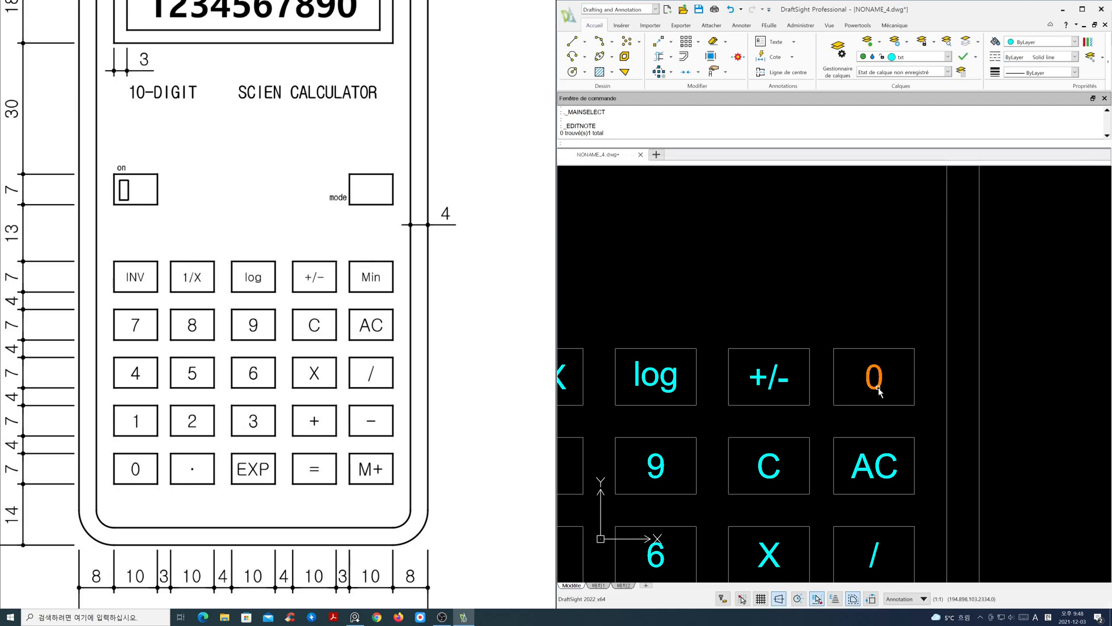
# Change the top row's fifth key label to Min.
pyautogui.doubleClick(872, 385)
pyautogui.hotkey('ctrl', 'a')
pyautogui.write('Min')
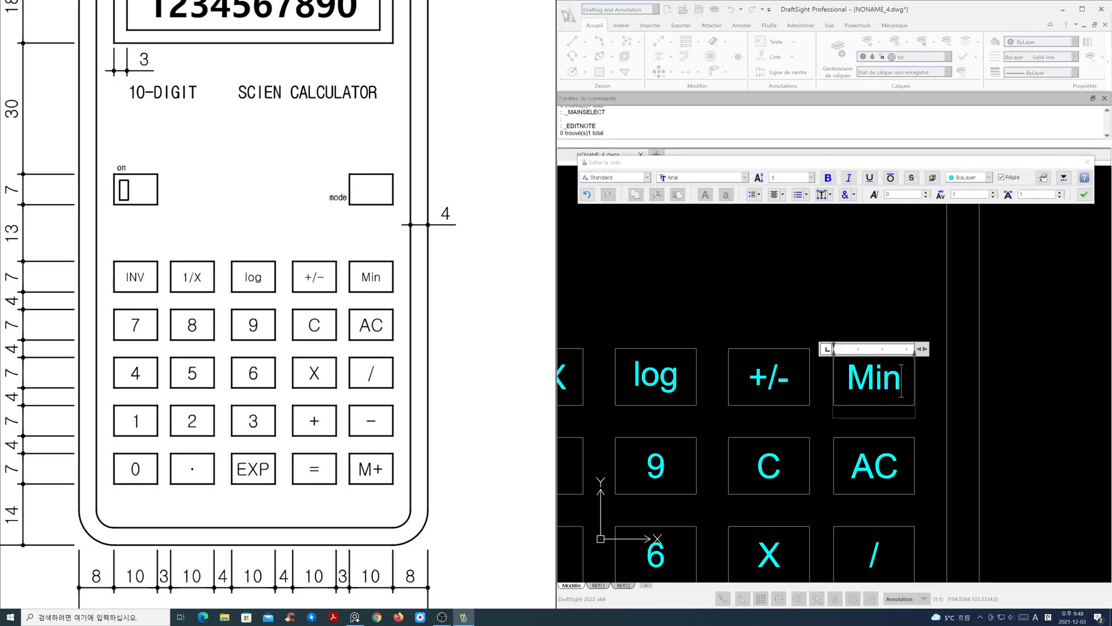
pyautogui.click(897, 324)
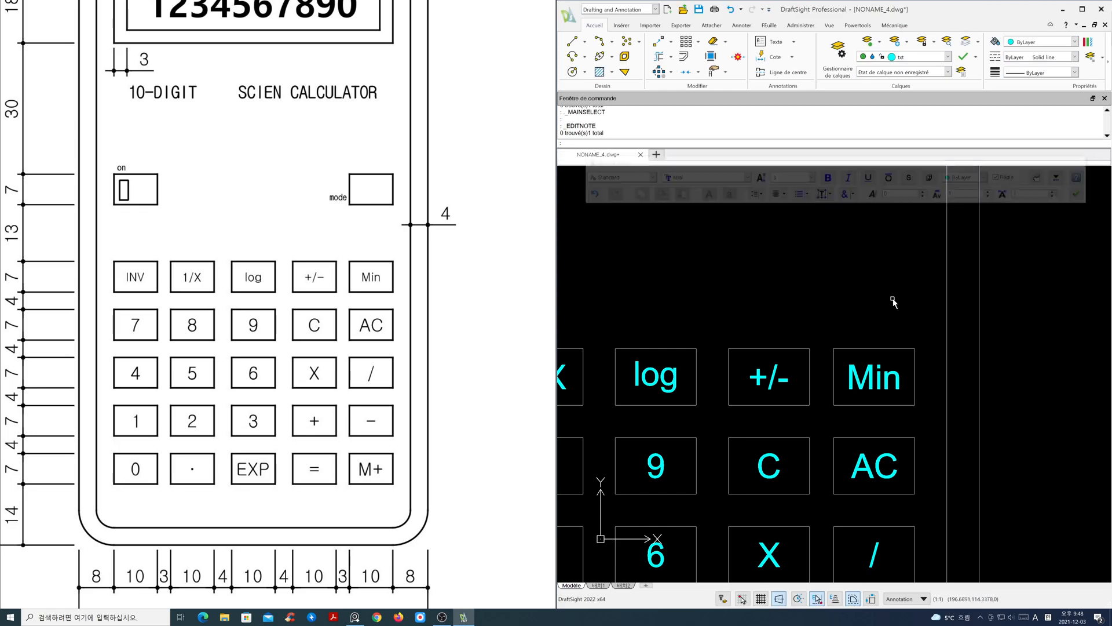
pyautogui.scroll(-3, 857, 294)
pyautogui.scroll(-1, 857, 293)
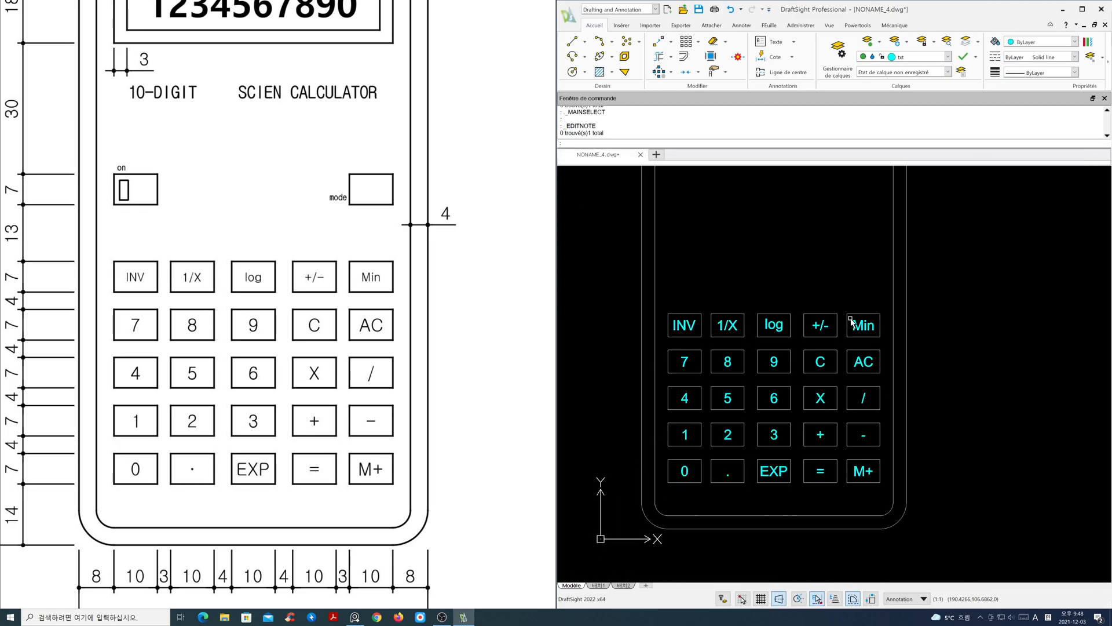
pyautogui.moveTo(832, 360)
pyautogui.mouseDown(button='middle')
pyautogui.moveTo(878, 338)
pyautogui.moveTo(858, 339)
pyautogui.mouseUp(button='middle')
pyautogui.scroll(1, 840, 351)
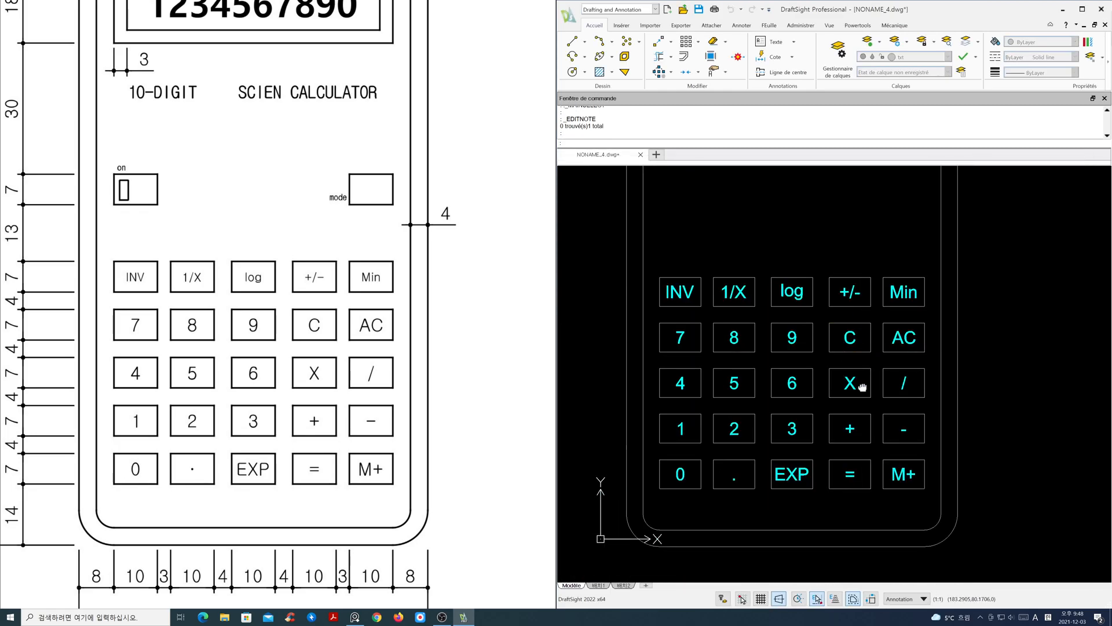
pyautogui.moveTo(852, 385); pyautogui.dragTo(889, 367, button='middle')
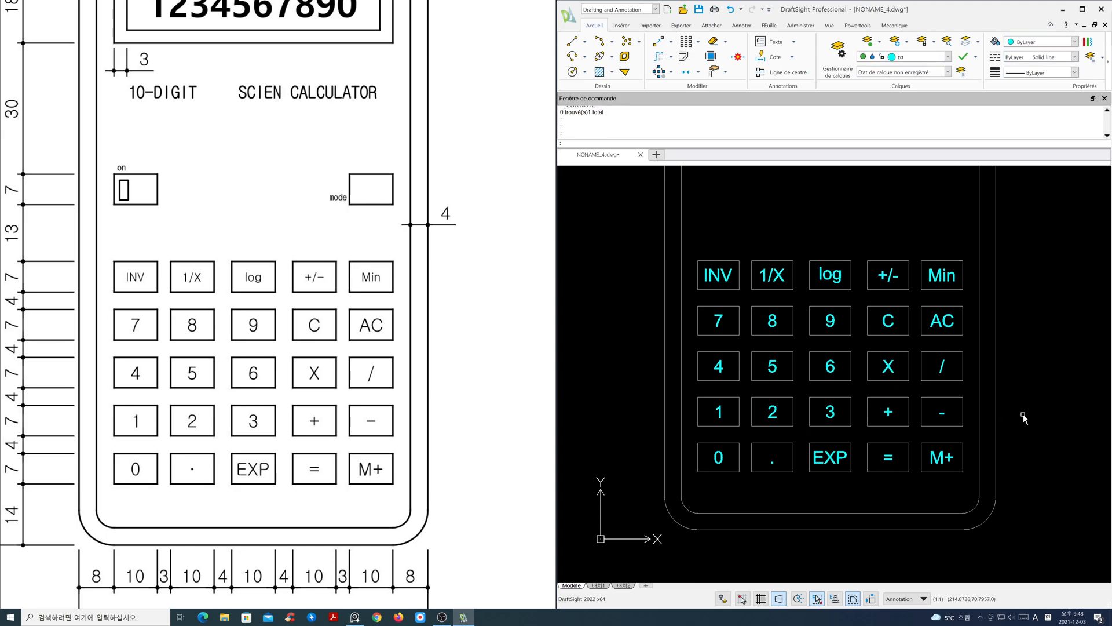
# Set the text height of the top row's INV label to 2.5.
pyautogui.doubleClick(720, 279)
pyautogui.hotkey('ctrl', 'a')
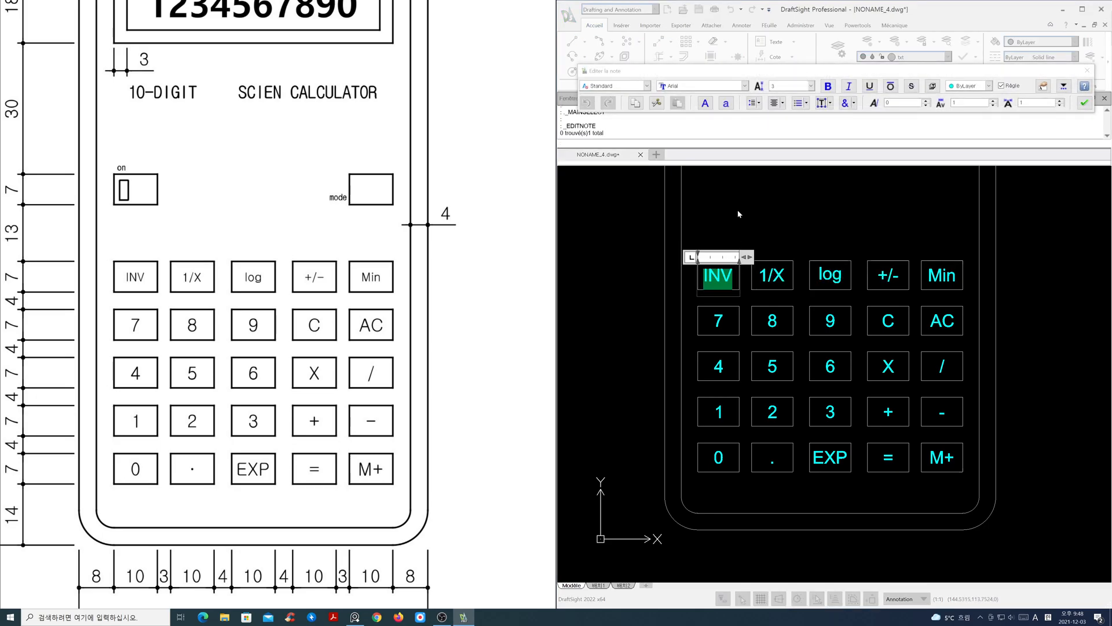
pyautogui.click(774, 86)
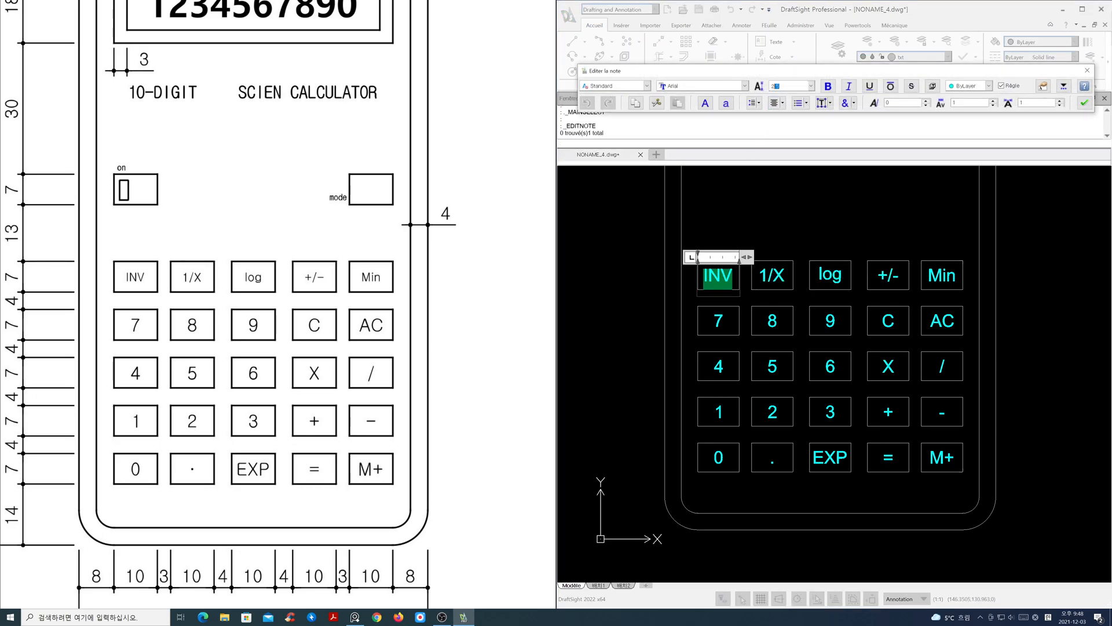
pyautogui.press('Return')
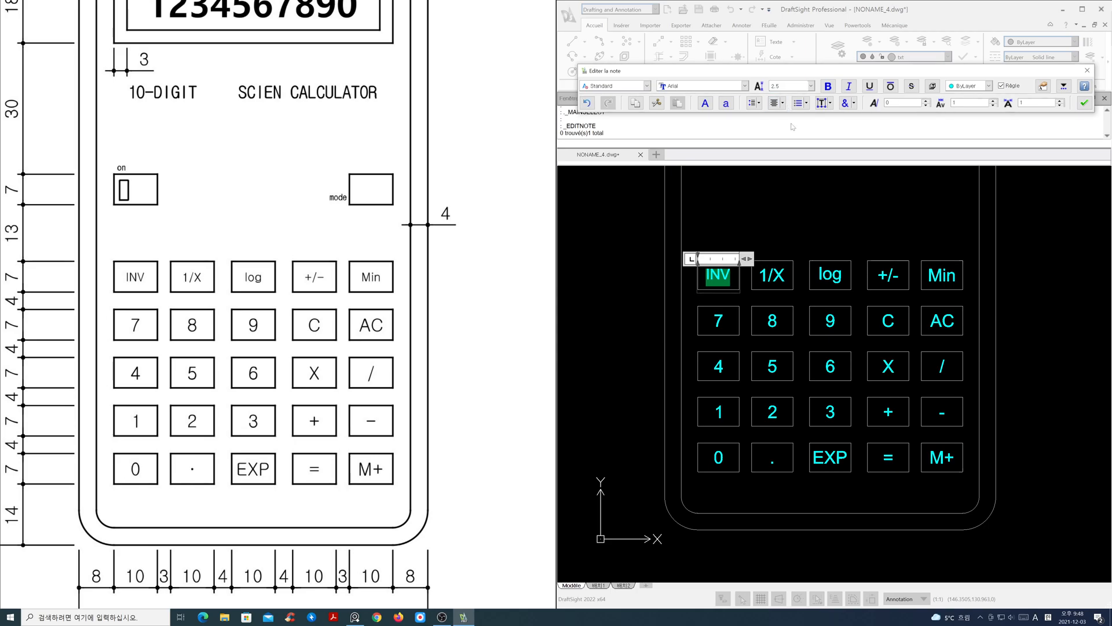
pyautogui.click(783, 197)
# Match the properties of the INV label onto the 1/X, log, +/- and Min labels in the top row.
pyautogui.write('M')
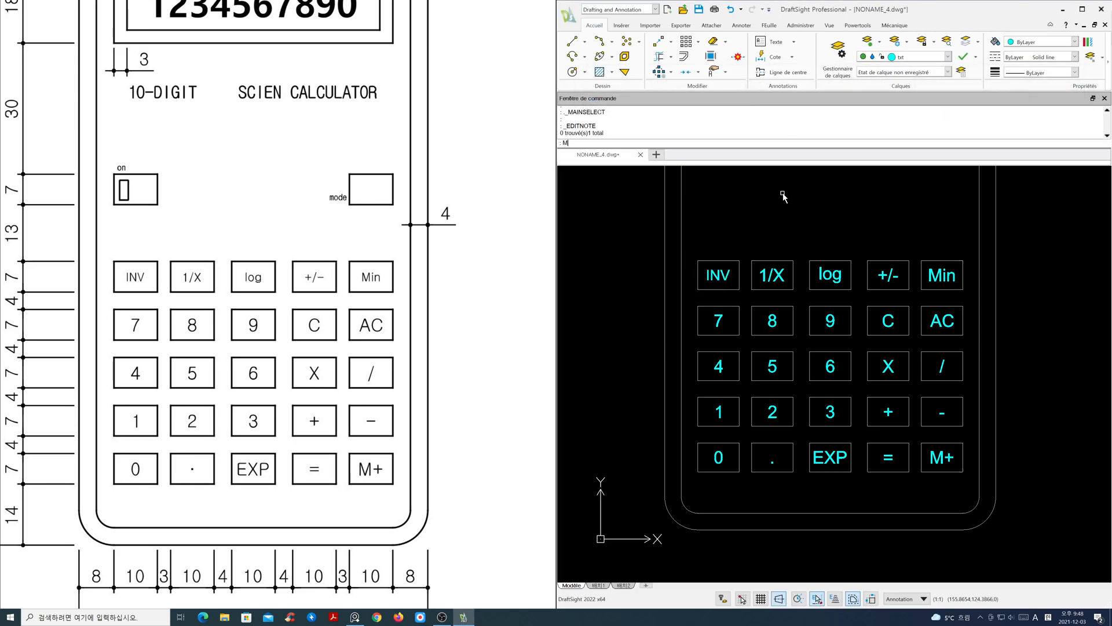
pyautogui.write('A')
pyautogui.press('Return')
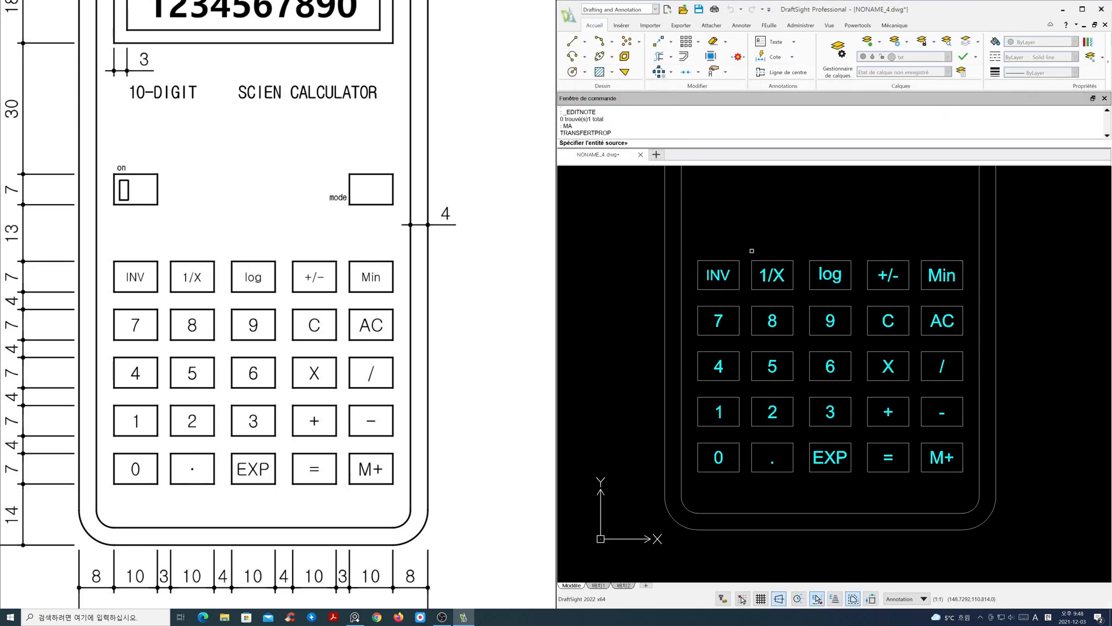
pyautogui.click(718, 275)
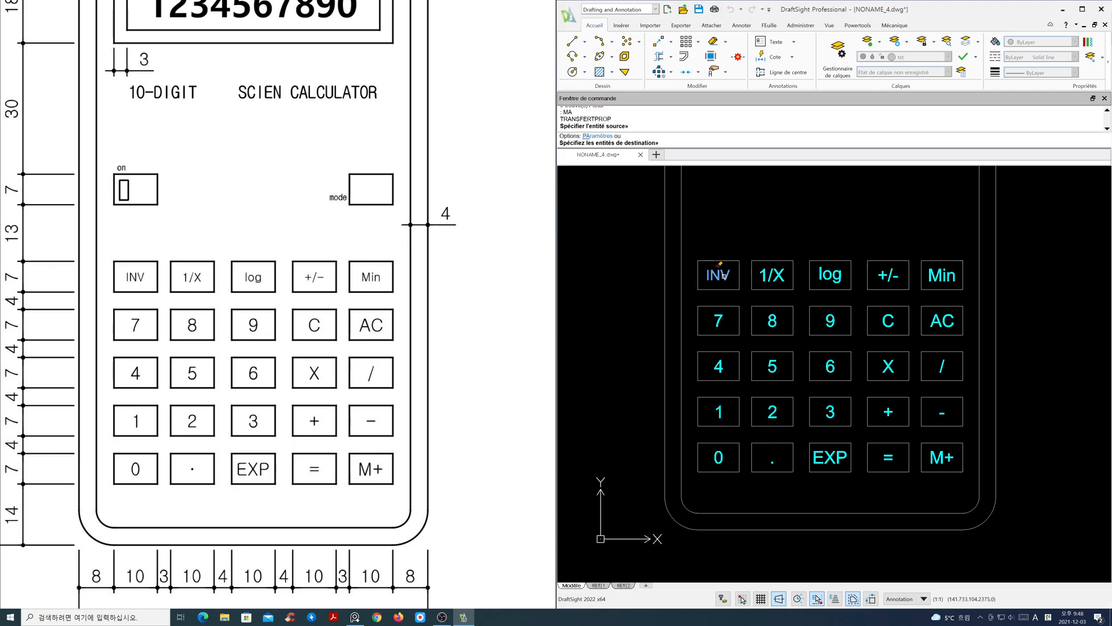
pyautogui.click(769, 274)
pyautogui.click(829, 278)
pyautogui.click(887, 278)
pyautogui.click(937, 281)
pyautogui.press('Return')
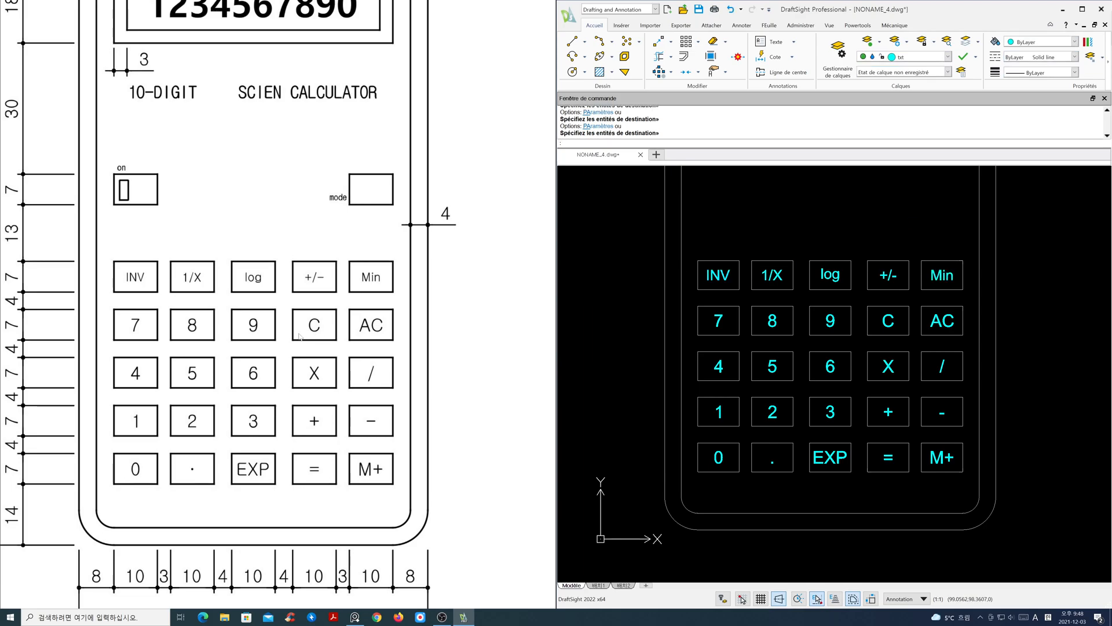
# Copy the INV key with its label and the Min key's empty box 20 units straight up.
pyautogui.scroll(-1, 299, 334)
pyautogui.moveTo(303, 335); pyautogui.dragTo(300, 374, button='middle')
pyautogui.scroll(-1, 778, 361)
pyautogui.moveTo(797, 380); pyautogui.dragTo(800, 427, button='middle')
pyautogui.moveTo(384, 367); pyautogui.dragTo(383, 397, button='middle')
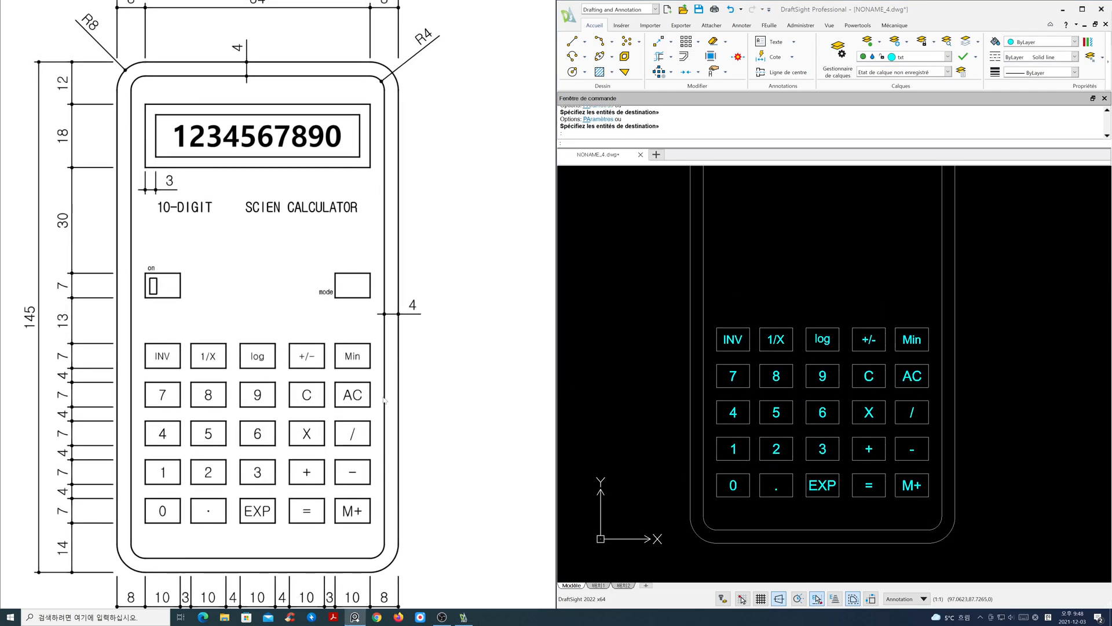
pyautogui.moveTo(771, 415); pyautogui.dragTo(770, 421, button='middle')
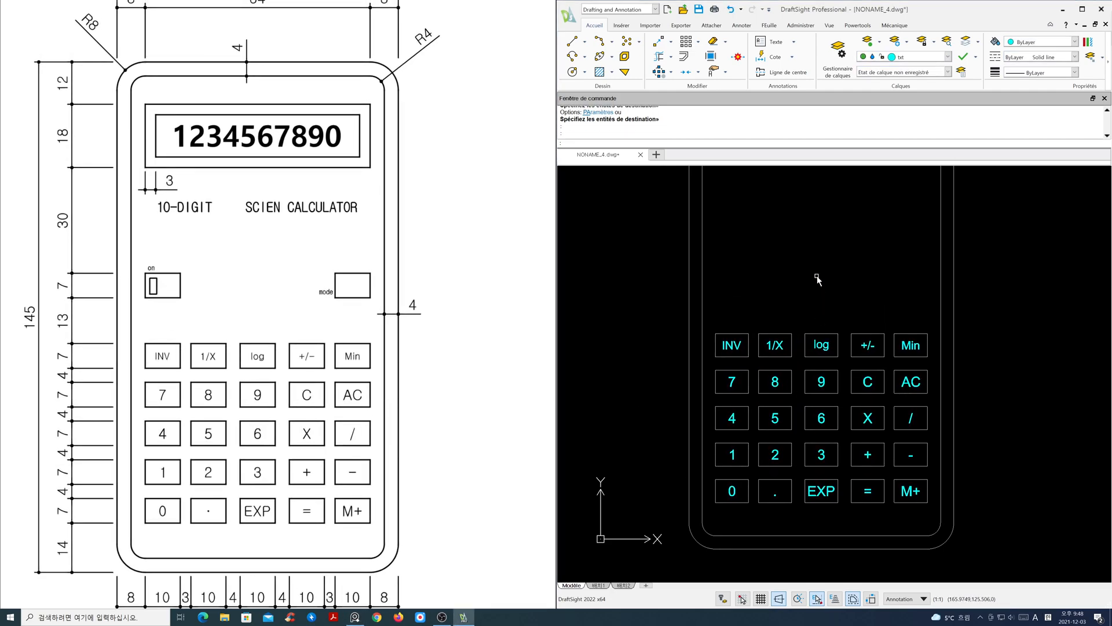
pyautogui.press('Escape')
pyautogui.write('CP')
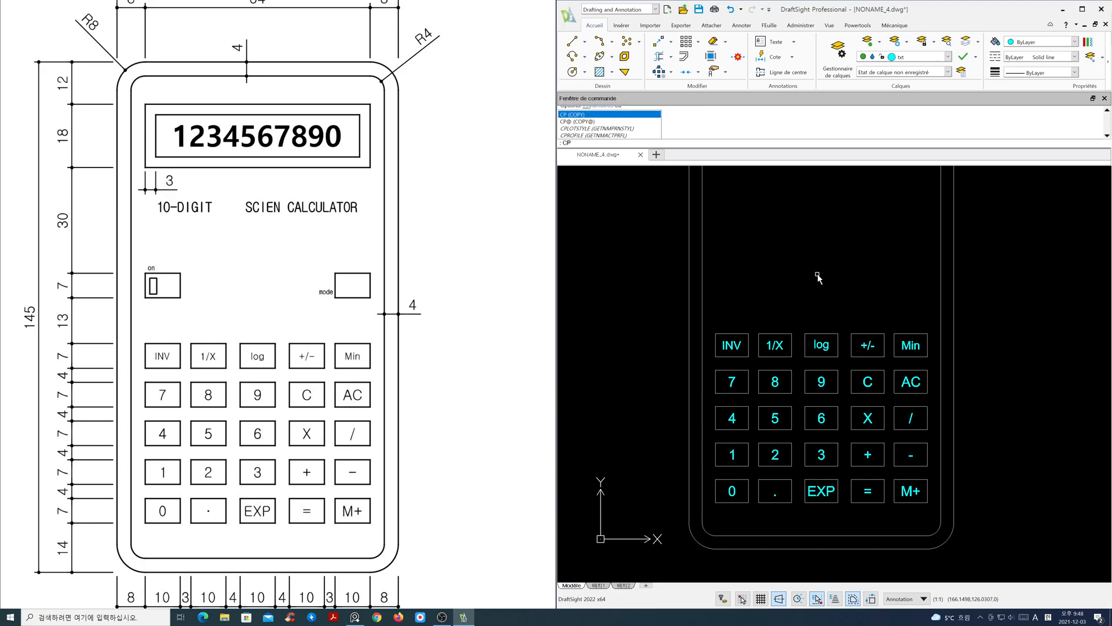
pyautogui.press('Return')
pyautogui.moveTo(751, 359); pyautogui.dragTo(715, 319)
pyautogui.press('Return')
pyautogui.click(832, 315)
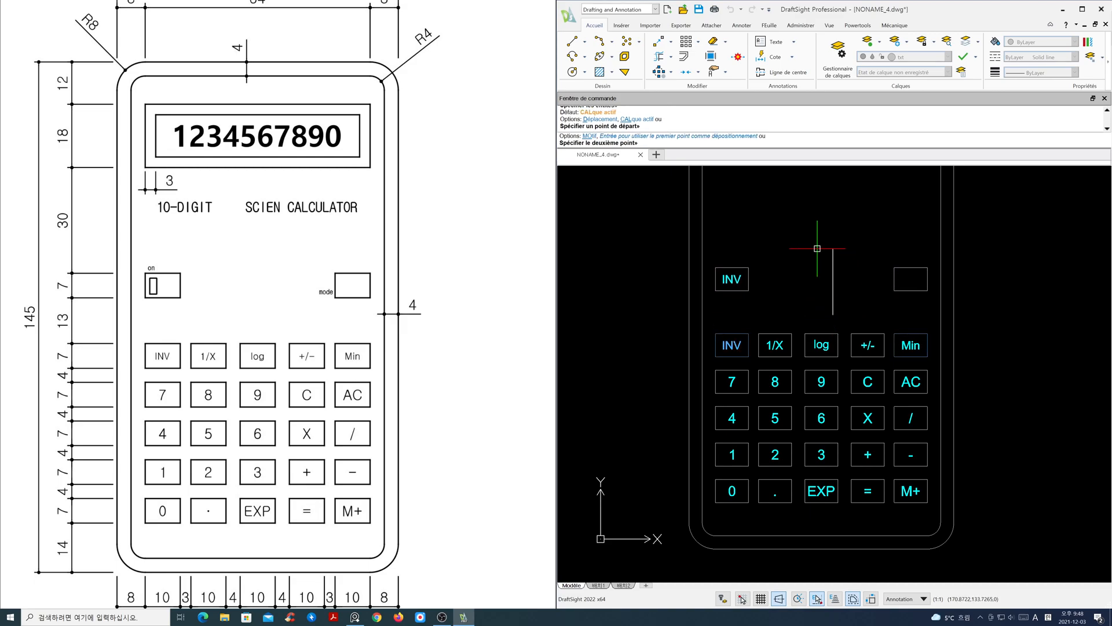
pyautogui.press('Return')
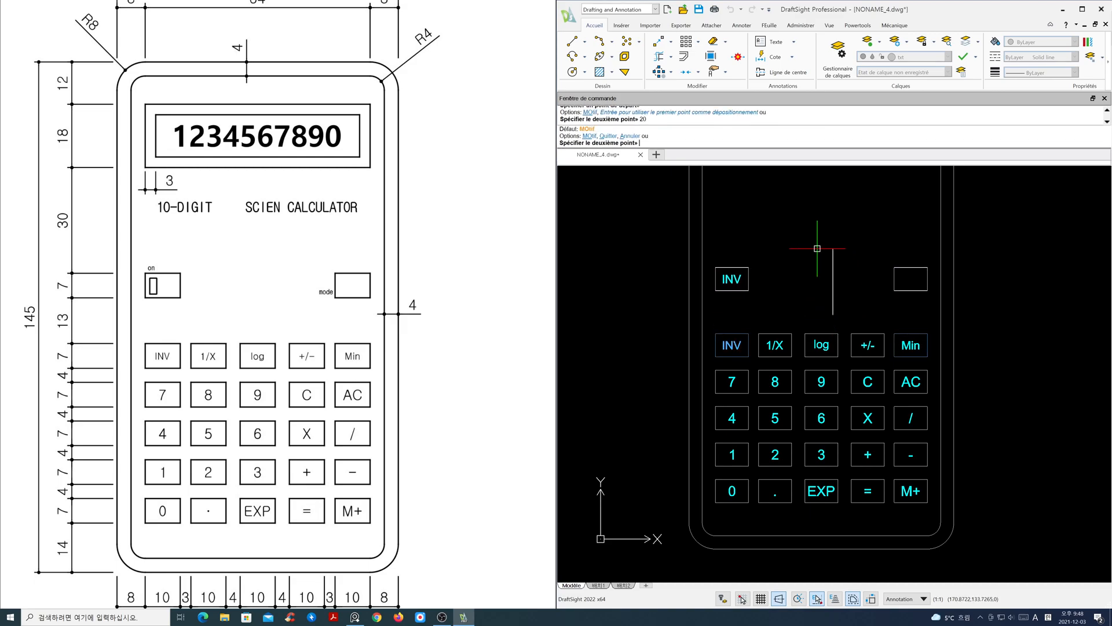
pyautogui.press('Return')
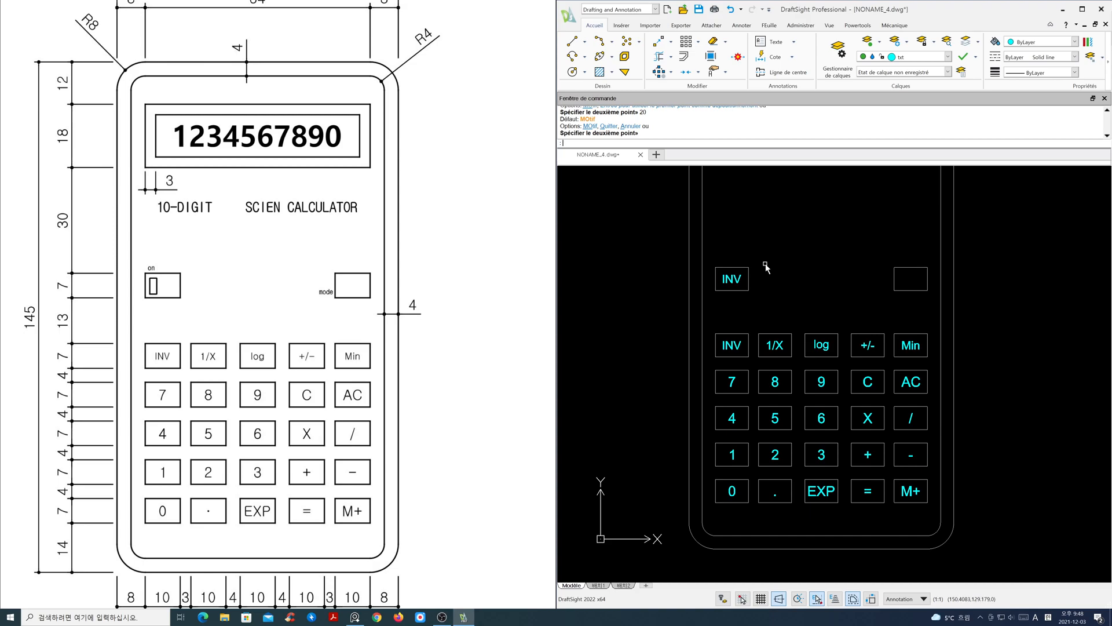
# Move the copied INV label straight up out of its box, placing it just above the box.
pyautogui.scroll(5, 730, 283)
pyautogui.scroll(3, 805, 331)
pyautogui.scroll(-1, 804, 359)
pyautogui.scroll(-1, 803, 359)
pyautogui.scroll(1, 811, 368)
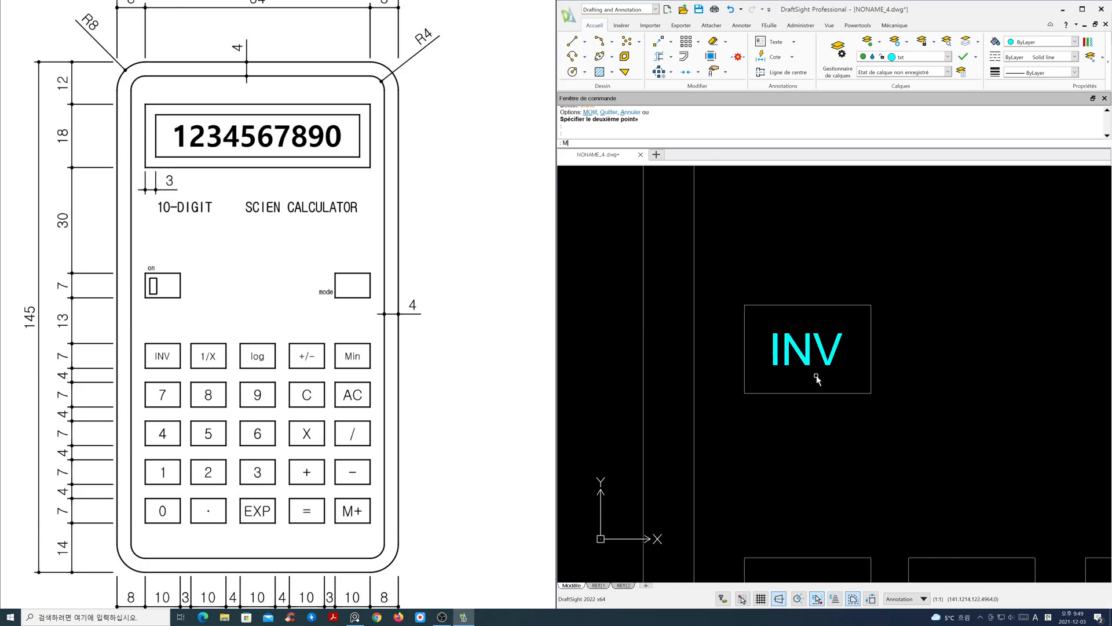
pyautogui.press('Return')
pyautogui.click(817, 376)
pyautogui.press('Return')
pyautogui.click(824, 377)
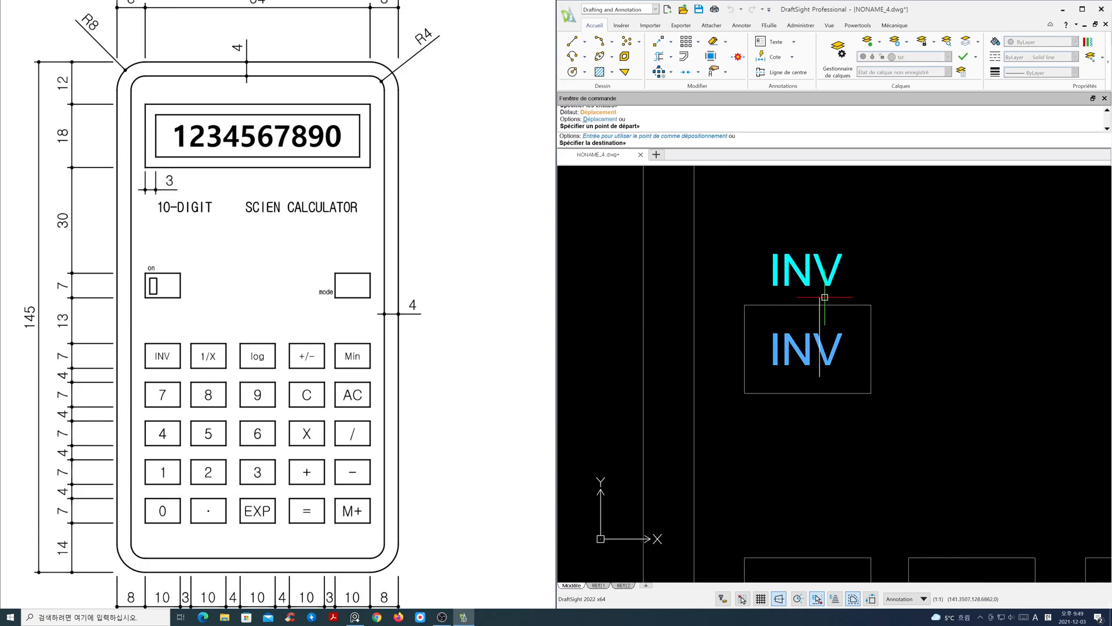
pyautogui.click(825, 297)
pyautogui.click(827, 288)
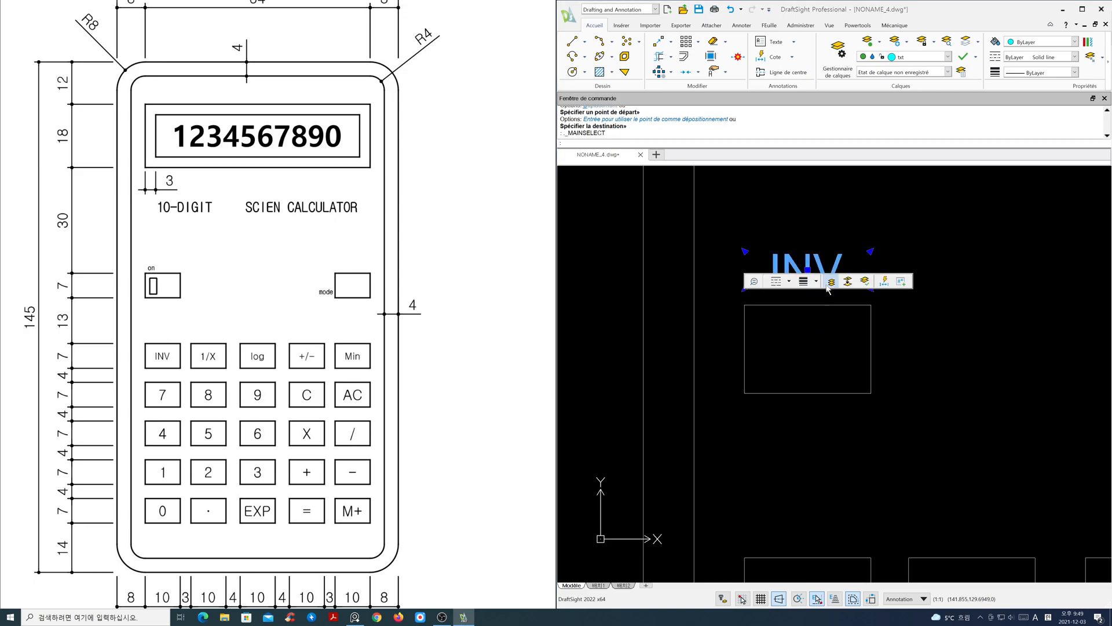
pyautogui.click(830, 286)
pyautogui.click(755, 164)
# Change the INV label above the copied box to on, with a text height of 1.
pyautogui.click(834, 277)
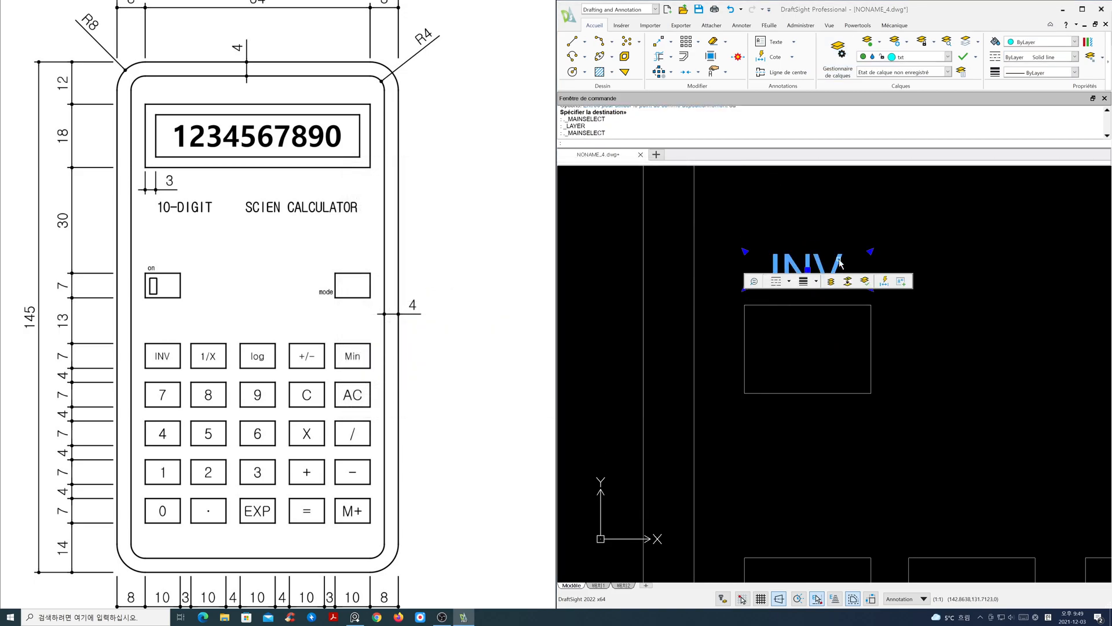
pyautogui.click(838, 264)
pyautogui.doubleClick(839, 264)
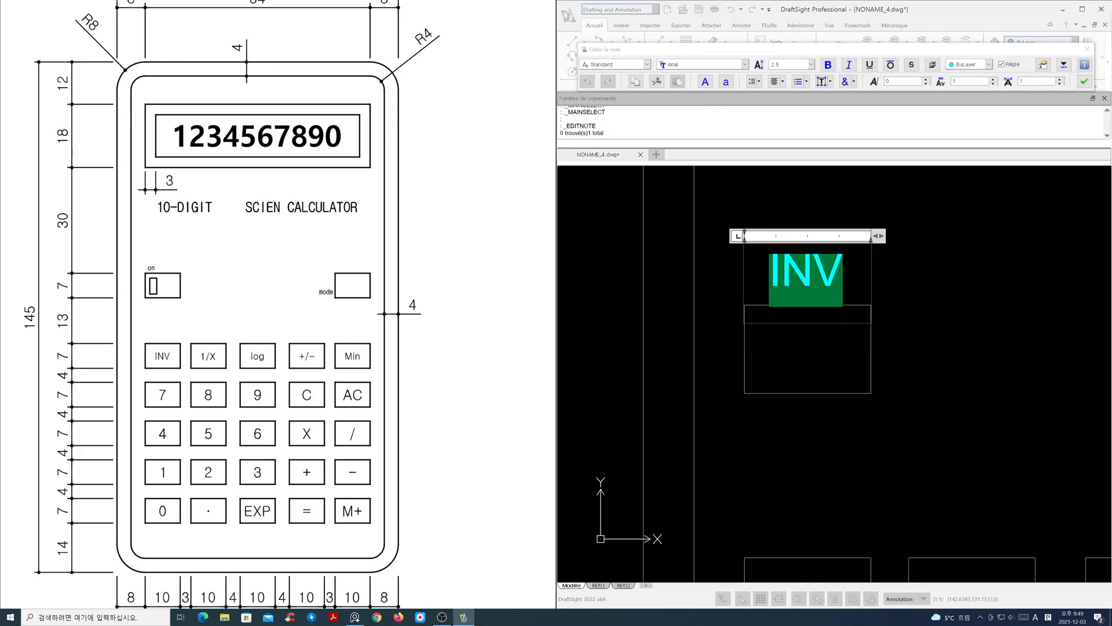
pyautogui.write('on')
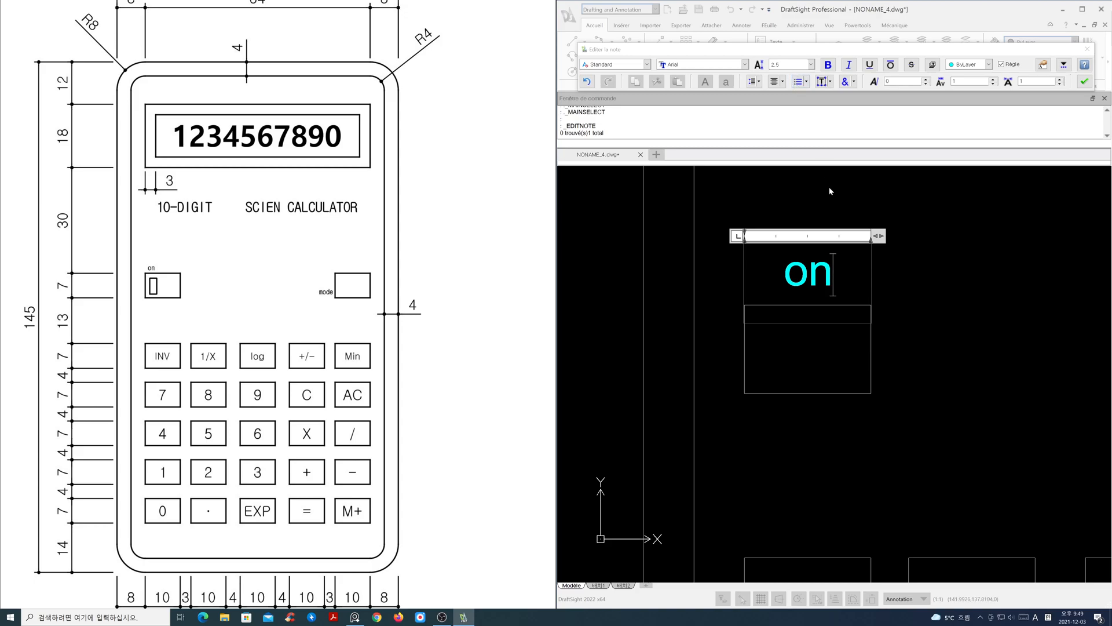
pyautogui.hotkey('ctrl', 'a')
pyautogui.click(790, 64)
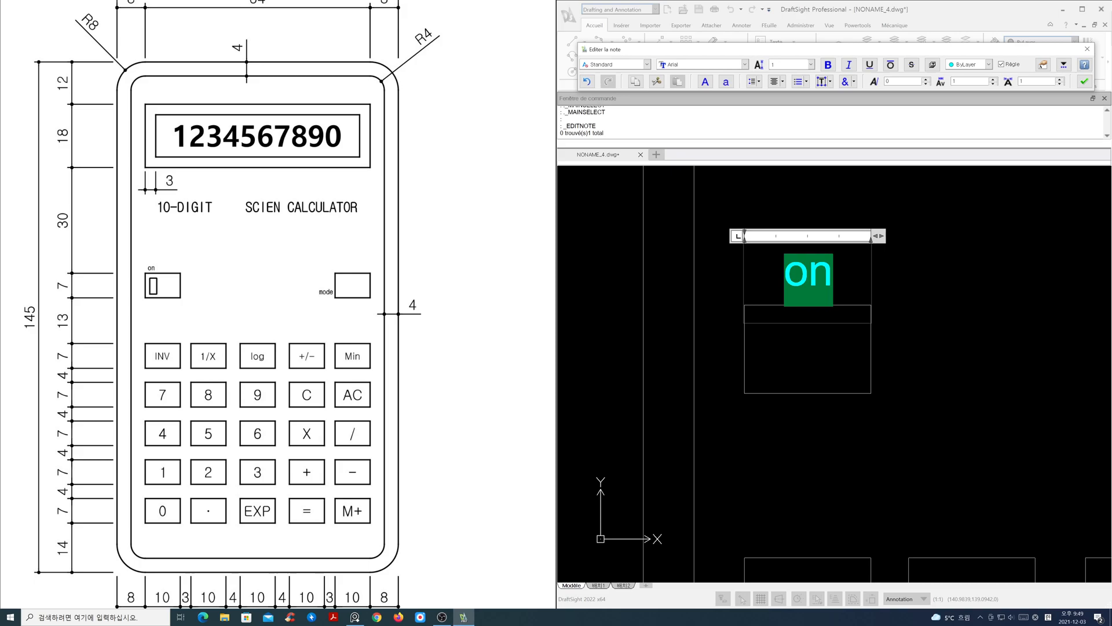
pyautogui.press('Return')
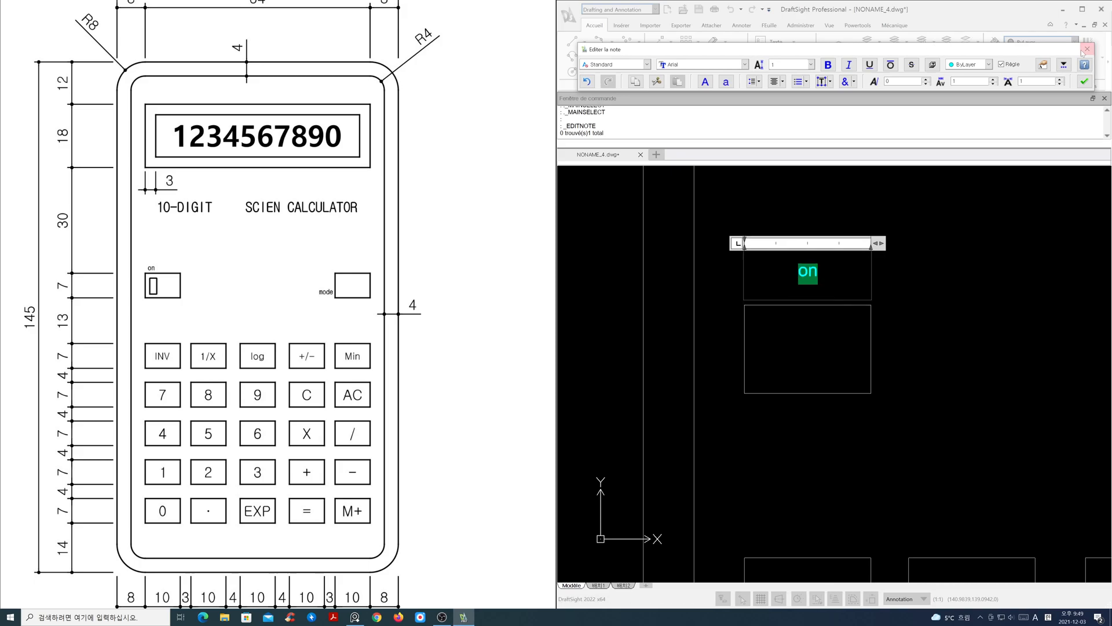
pyautogui.click(1086, 83)
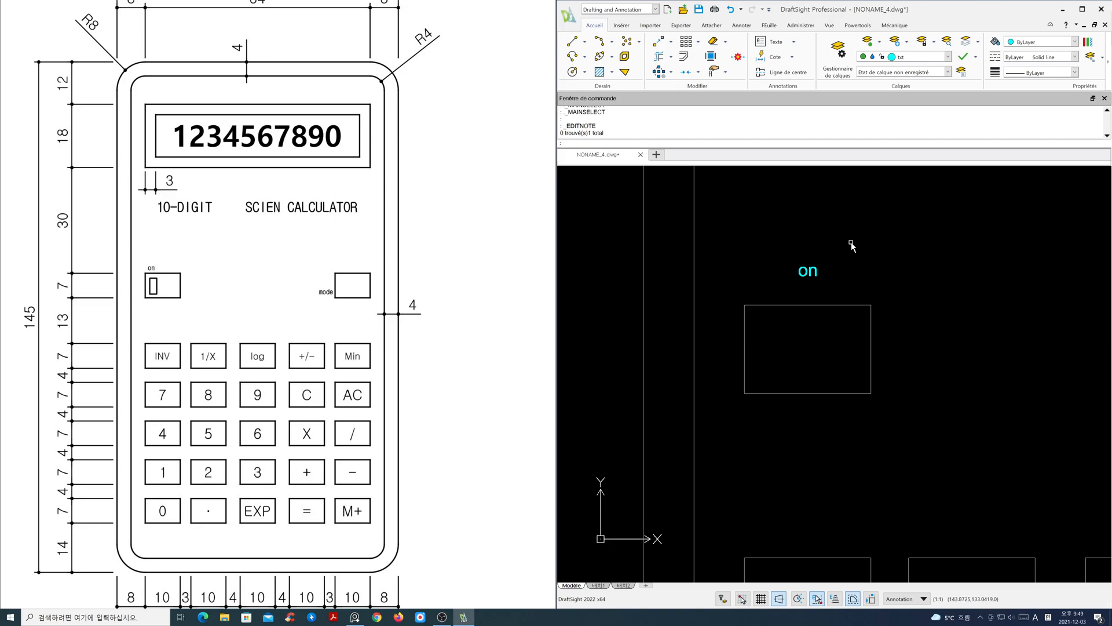
# Move the on label freely, with Ortho off, to just above the left end of the switch box.
pyautogui.press('space')
pyautogui.click(842, 285)
pyautogui.click(804, 255)
pyautogui.press('space')
pyautogui.click(847, 235)
pyautogui.press('F8')
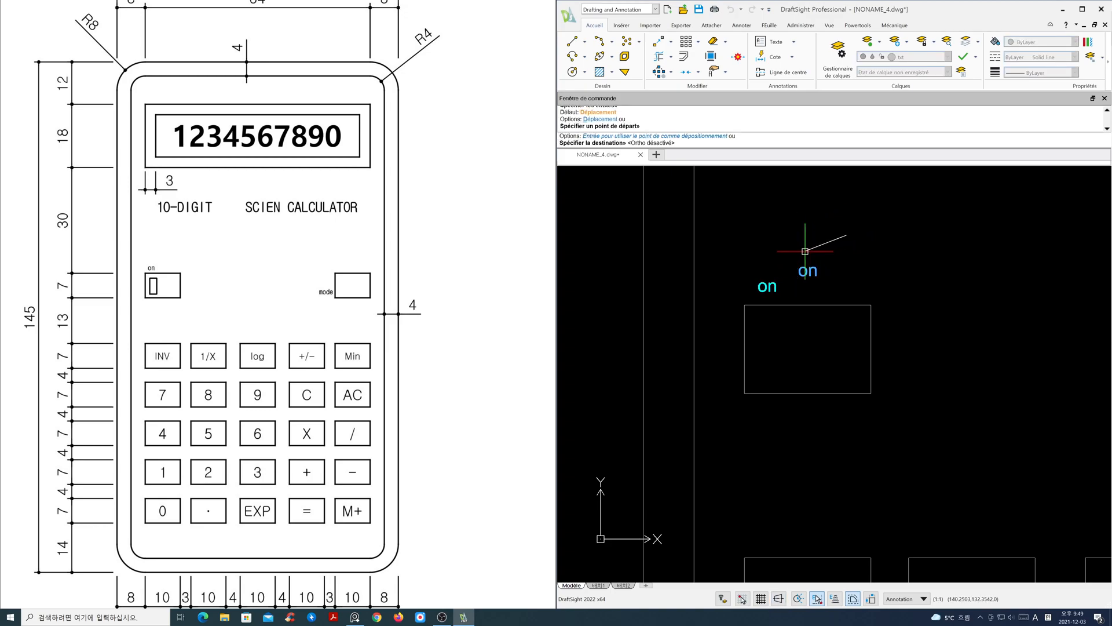
pyautogui.click(805, 254)
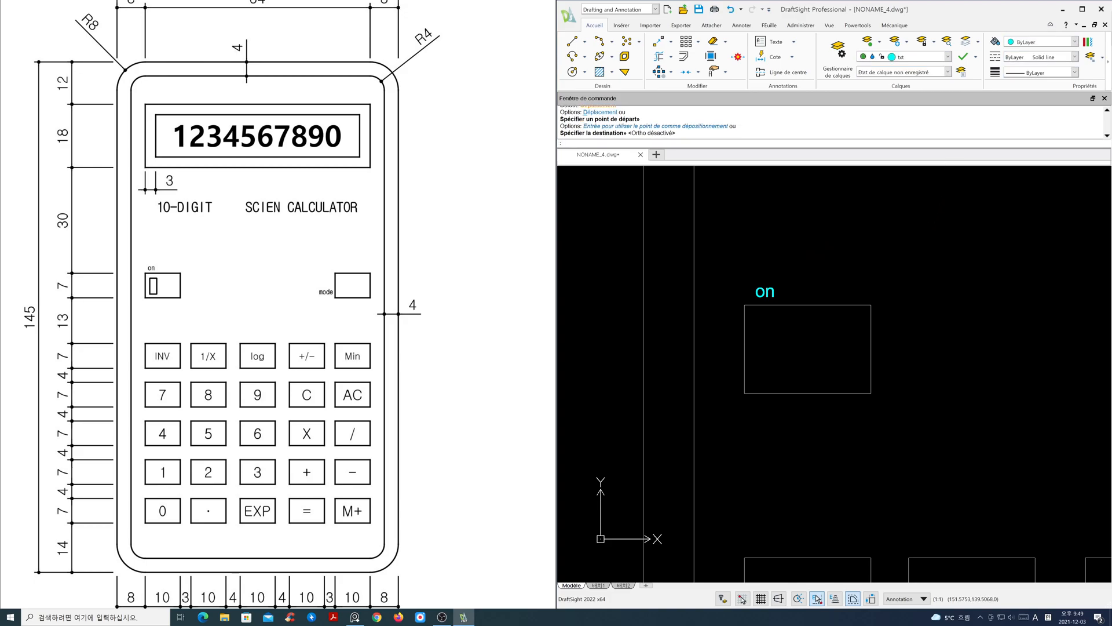
# On layer fin, draw a small upright rectangle inside the left end of the switch box, with entity snaps off.
pyautogui.click(948, 57)
pyautogui.click(945, 111)
pyautogui.write('rec')
pyautogui.press('Return')
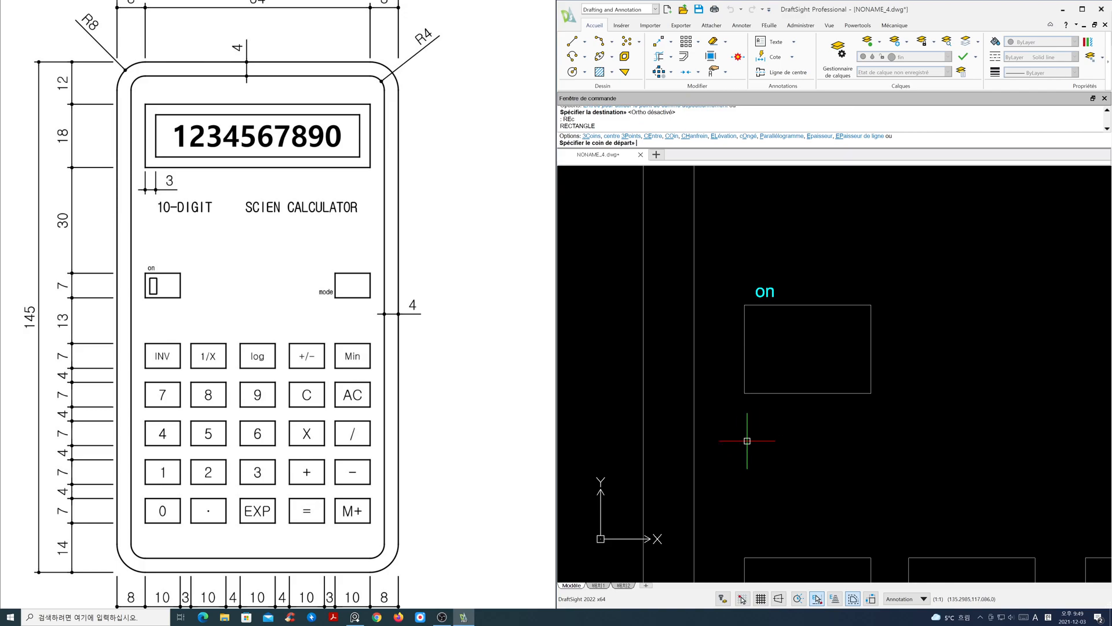
pyautogui.click(788, 376)
pyautogui.press('F3')
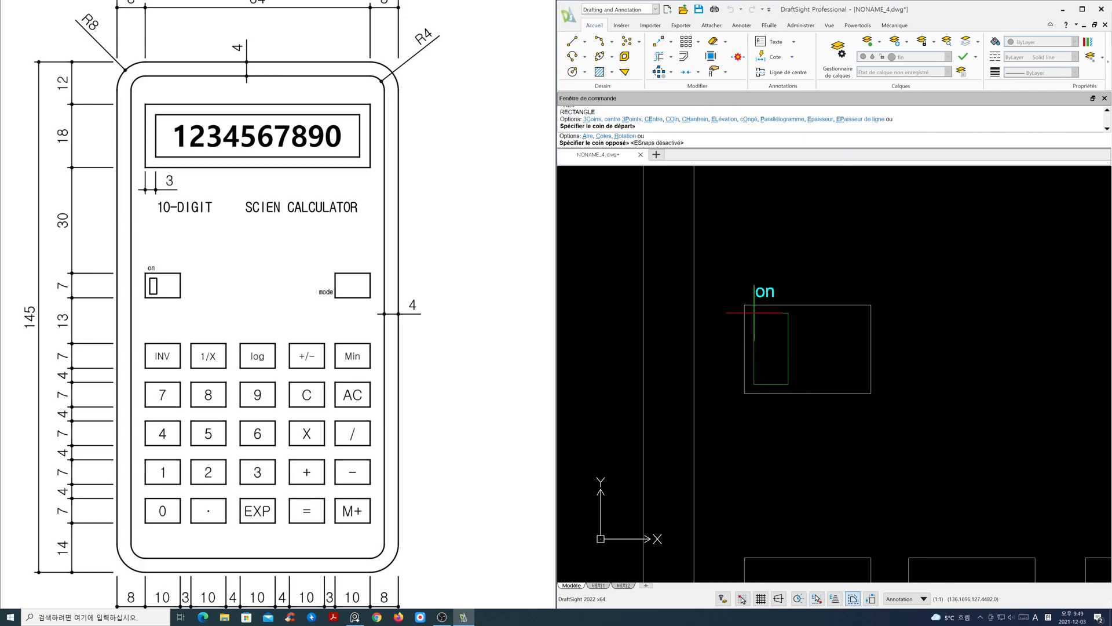
pyautogui.click(753, 313)
# Copy the on label to the lower left side of the empty box opposite the switch.
pyautogui.scroll(-5, 778, 363)
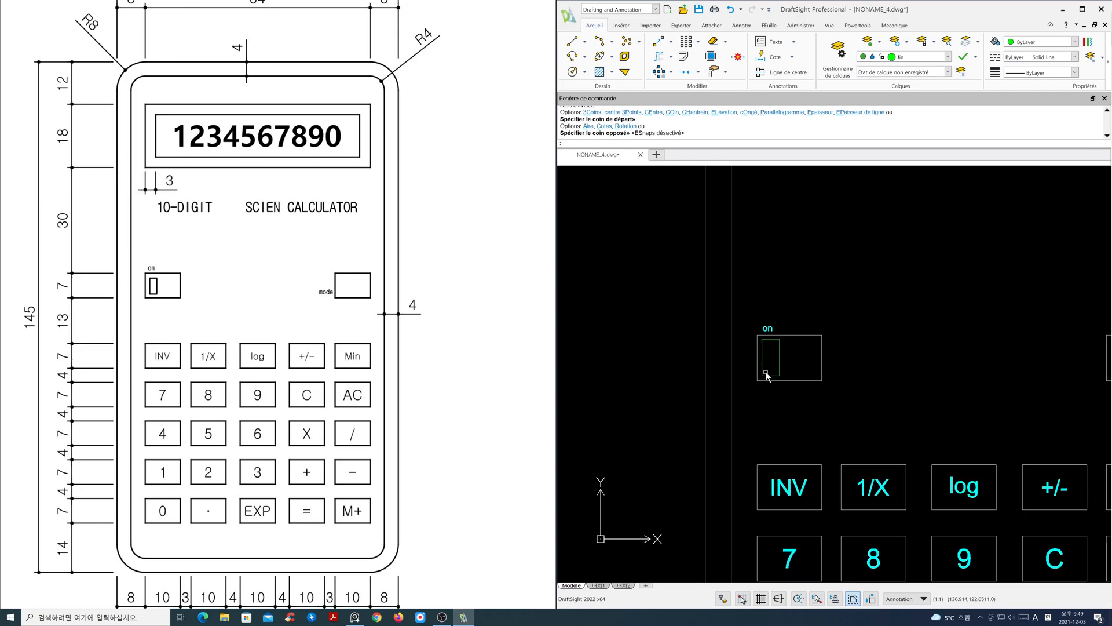
pyautogui.moveTo(874, 390); pyautogui.dragTo(777, 397, button='middle')
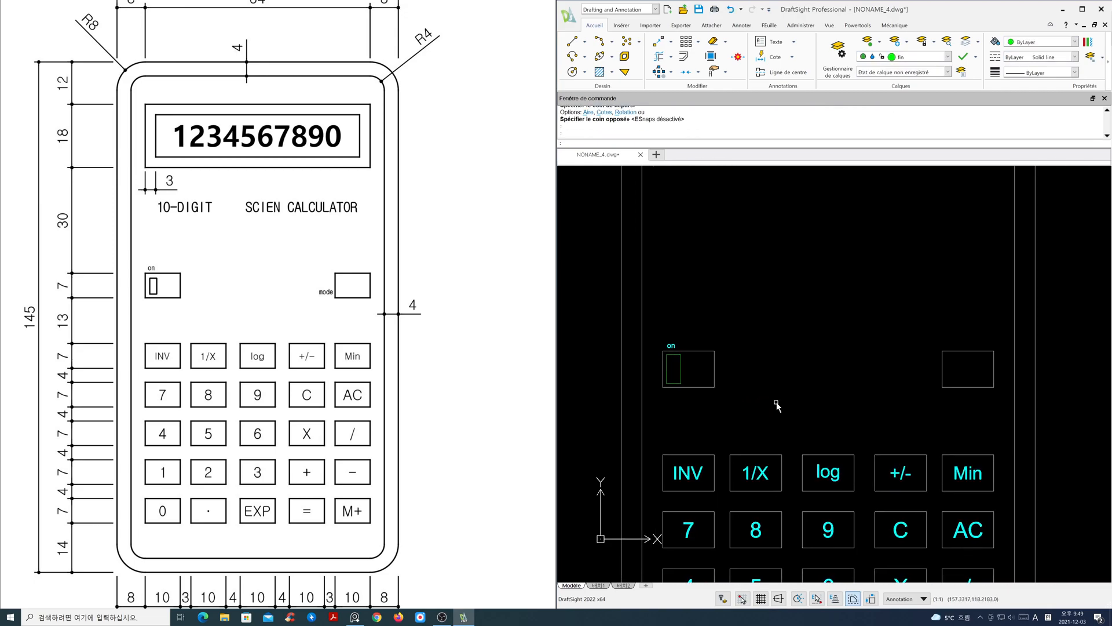
pyautogui.write('cp')
pyautogui.press('Return')
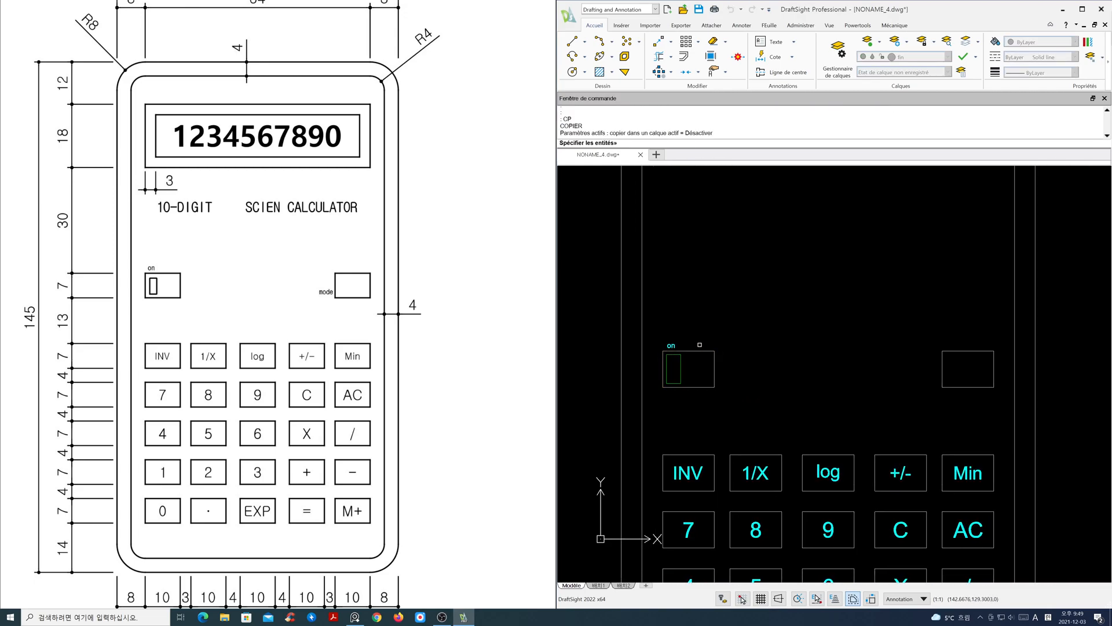
pyautogui.click(671, 346)
pyautogui.press('Return')
pyautogui.click(676, 337)
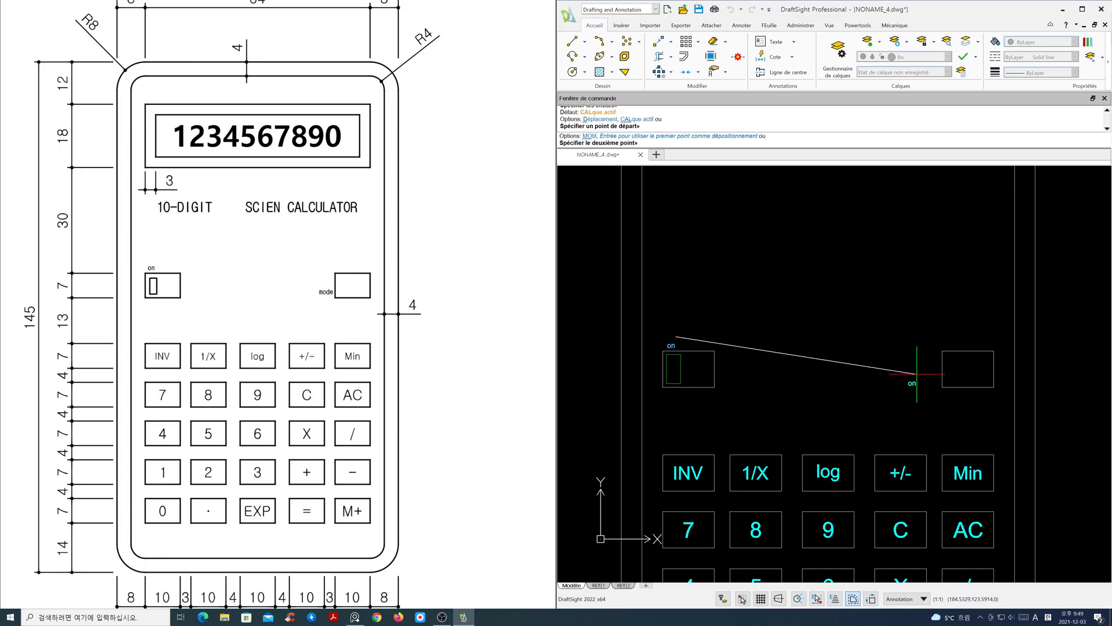
pyautogui.click(930, 370)
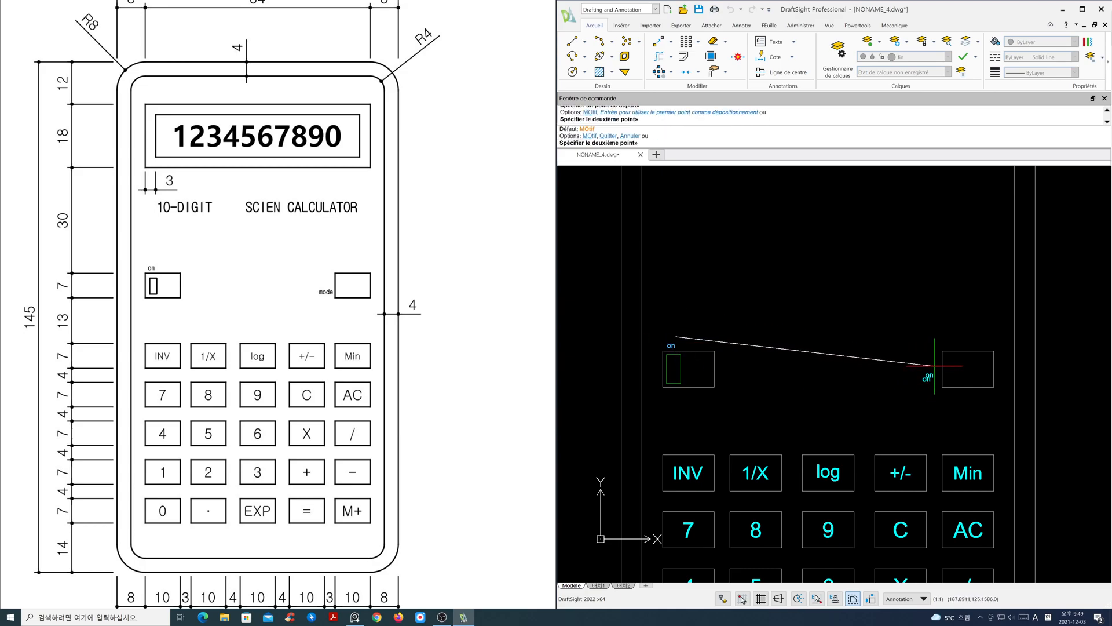
pyautogui.press('Return')
# Change the copied on label beside the empty box to mode.
pyautogui.scroll(5, 892, 388)
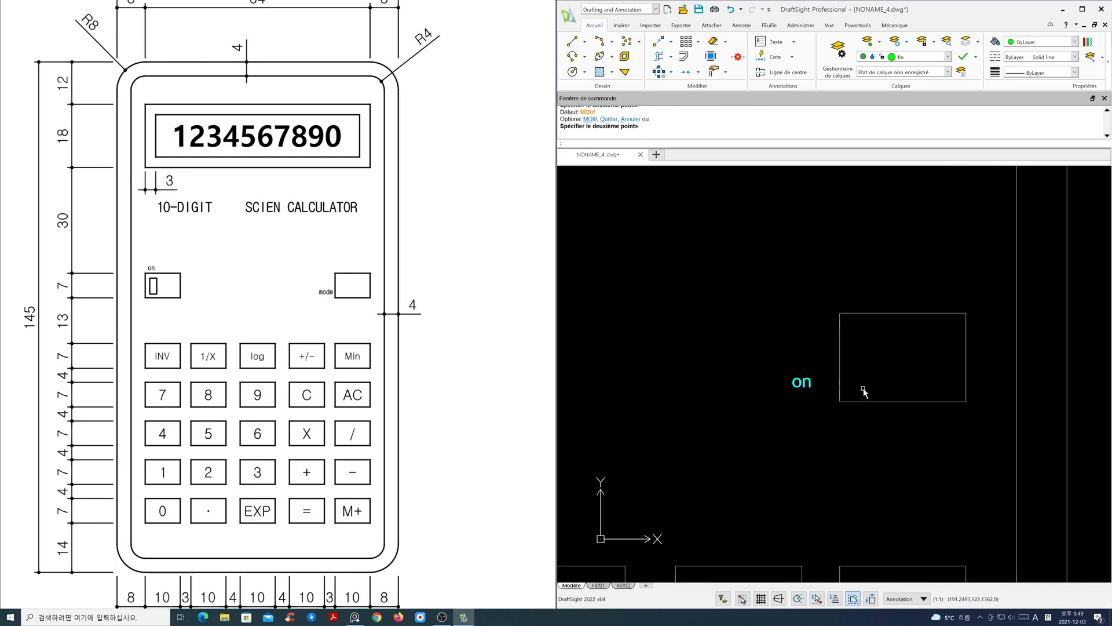
pyautogui.doubleClick(776, 382)
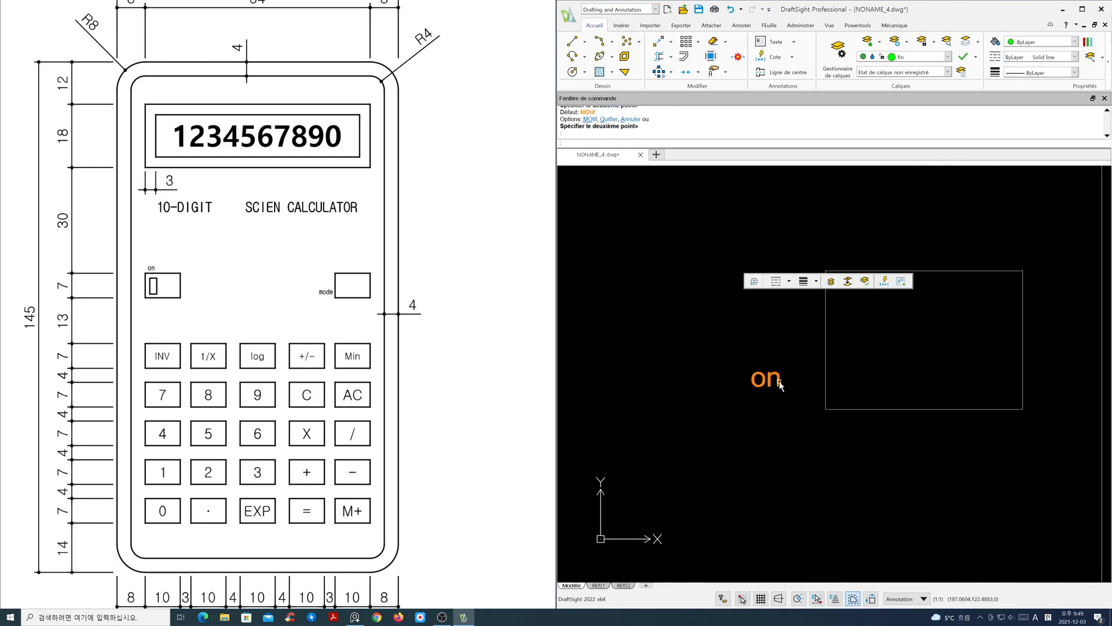
pyautogui.write('mode')
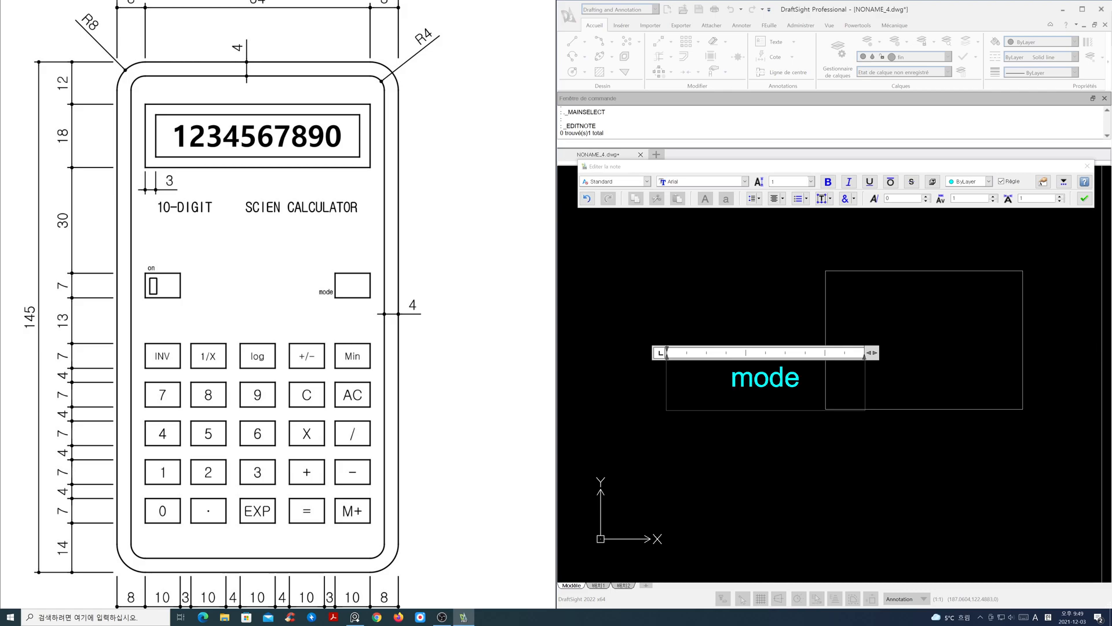
pyautogui.click(796, 451)
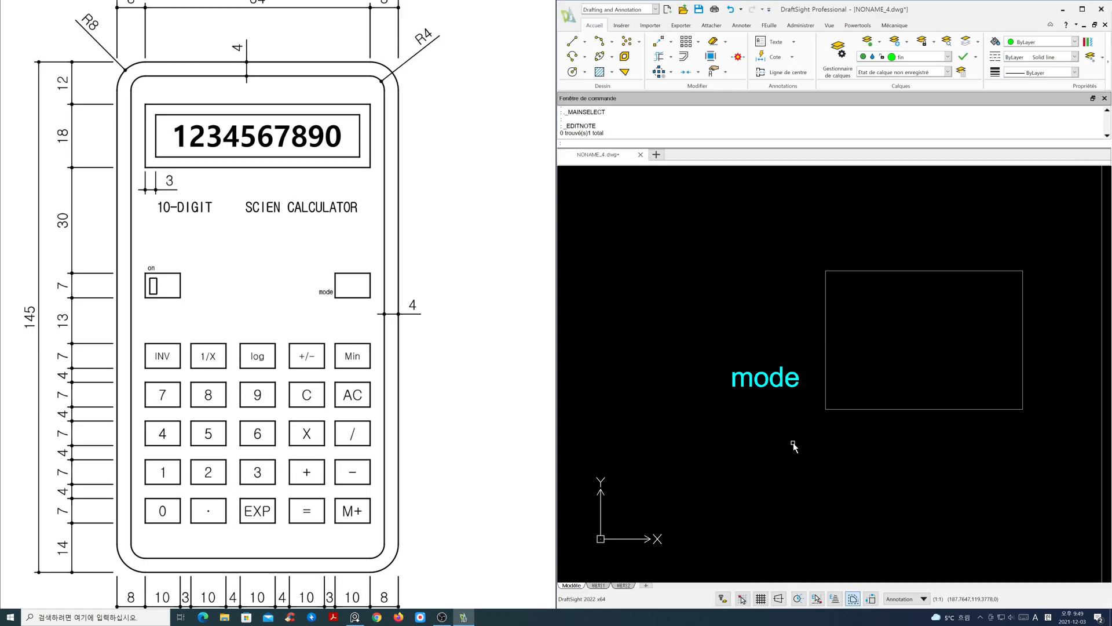
# Move the mode label slightly closer to the empty box opposite the switch.
pyautogui.write('m')
pyautogui.press('space')
pyautogui.click(811, 426)
pyautogui.click(689, 327)
pyautogui.press('space')
pyautogui.click(686, 318)
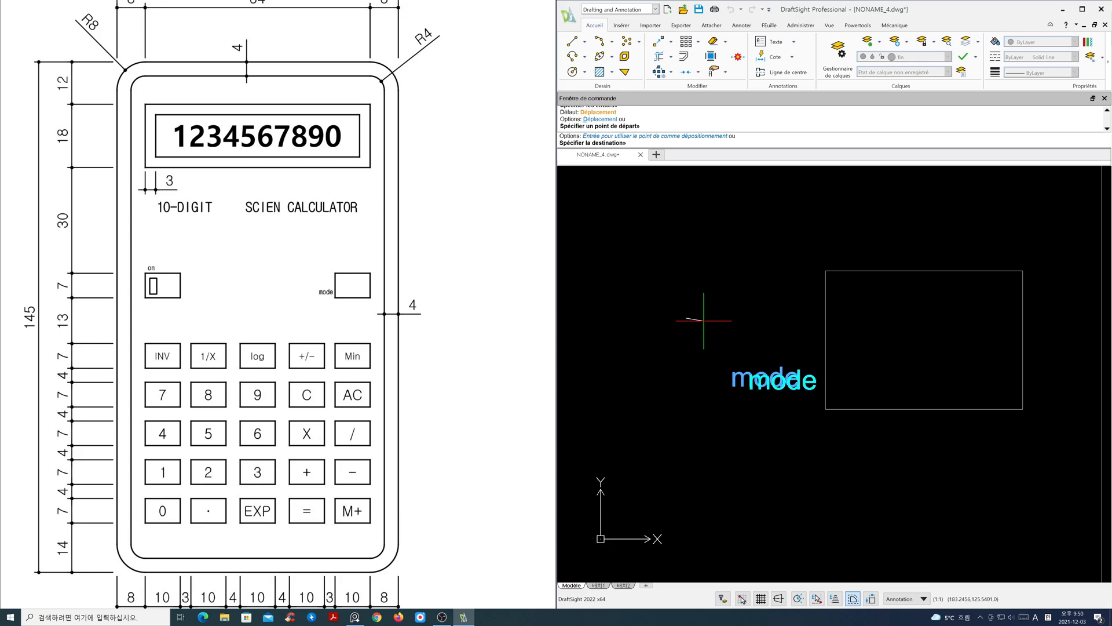
pyautogui.click(704, 322)
# Compare the keypad, switch and mode box with the reference drawing, up to the calculator's empty upper area.
pyautogui.scroll(-5, 734, 406)
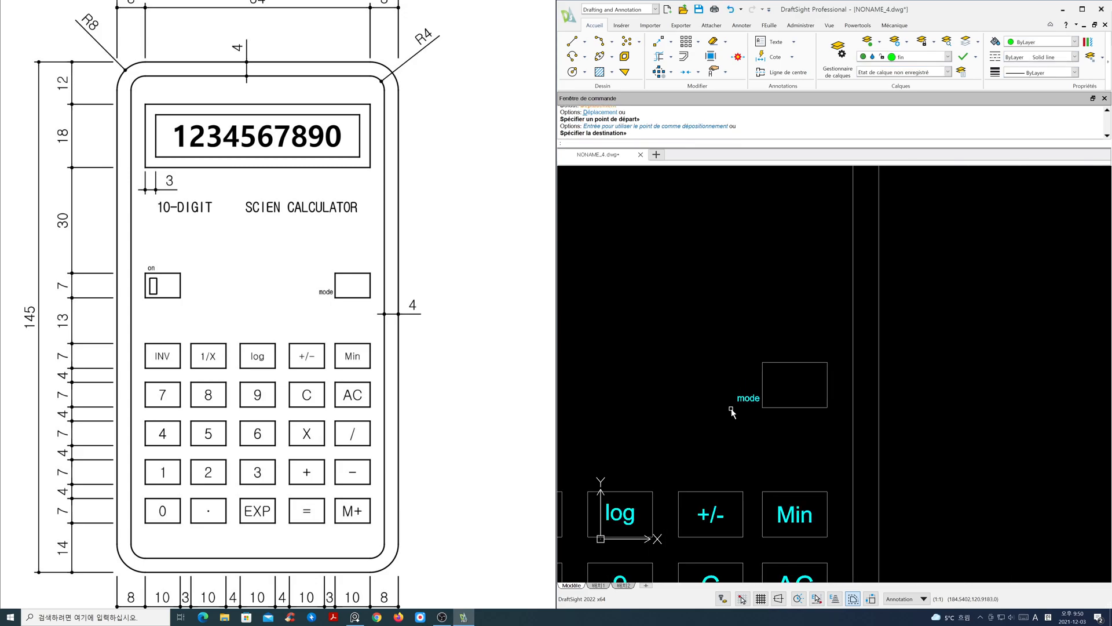
pyautogui.moveTo(737, 403); pyautogui.dragTo(905, 365, button='middle')
pyautogui.moveTo(862, 381); pyautogui.dragTo(896, 363, button='middle')
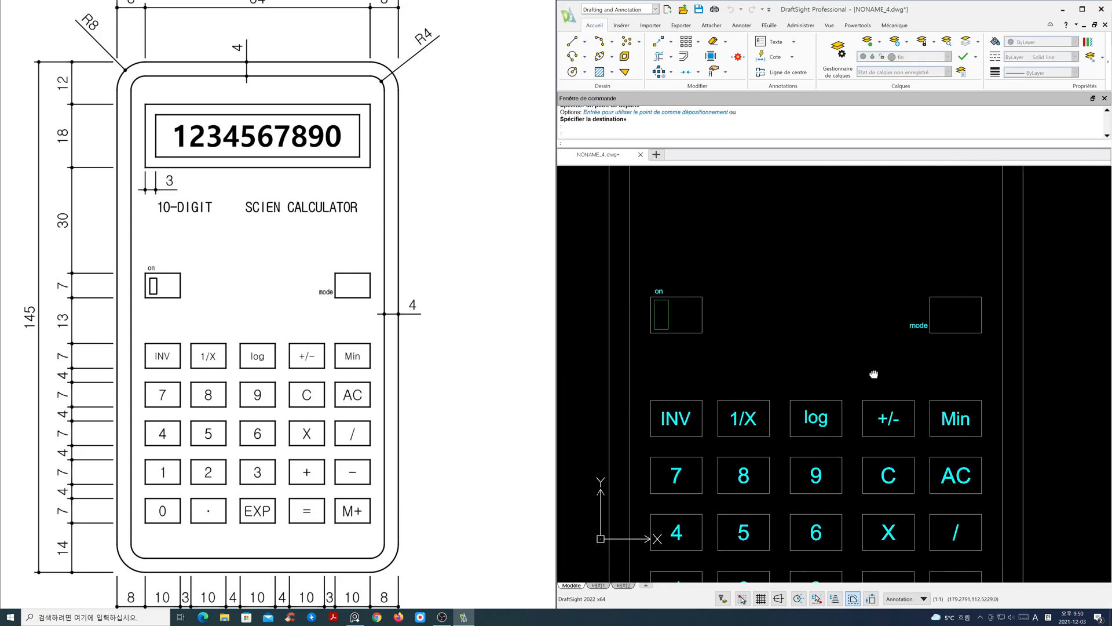
pyautogui.scroll(-2, 818, 361)
pyautogui.moveTo(818, 360); pyautogui.dragTo(821, 308, button='middle')
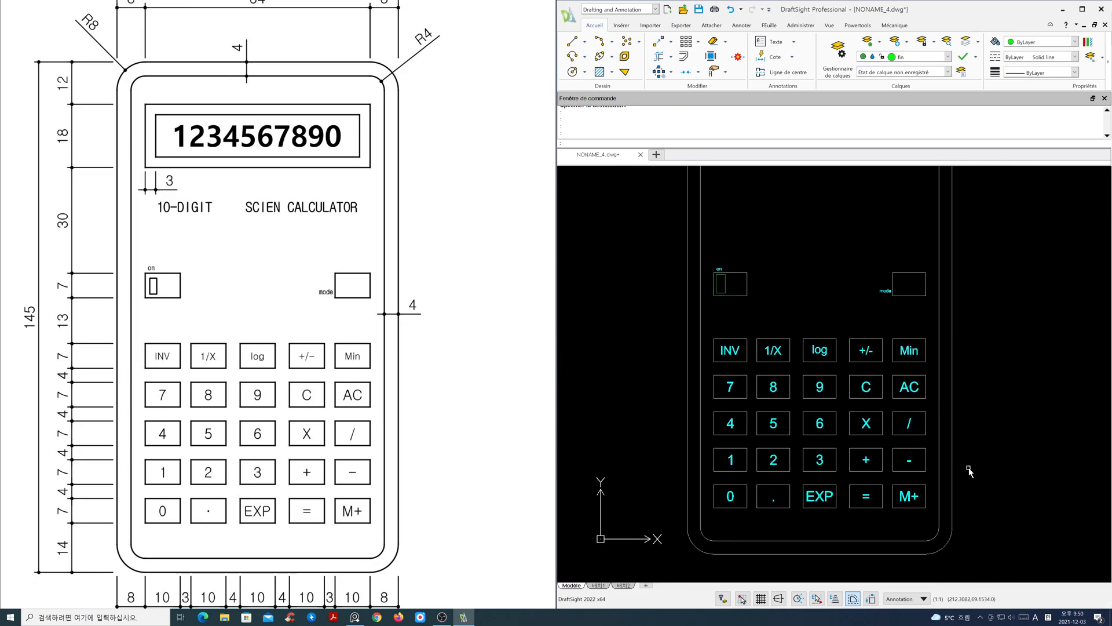
pyautogui.scroll(-1, 359, 309)
pyautogui.moveTo(359, 308); pyautogui.dragTo(347, 363)
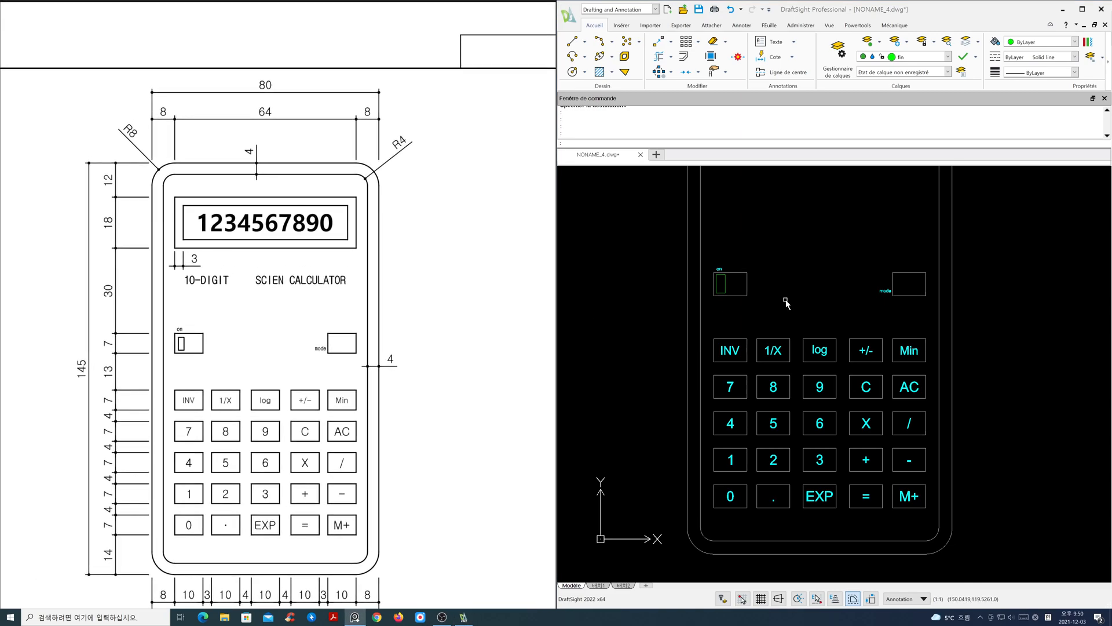
pyautogui.scroll(-2, 846, 290)
pyautogui.moveTo(832, 263); pyautogui.dragTo(835, 377, button='middle')
pyautogui.scroll(3, 822, 318)
pyautogui.moveTo(821, 312); pyautogui.dragTo(826, 302, button='middle')
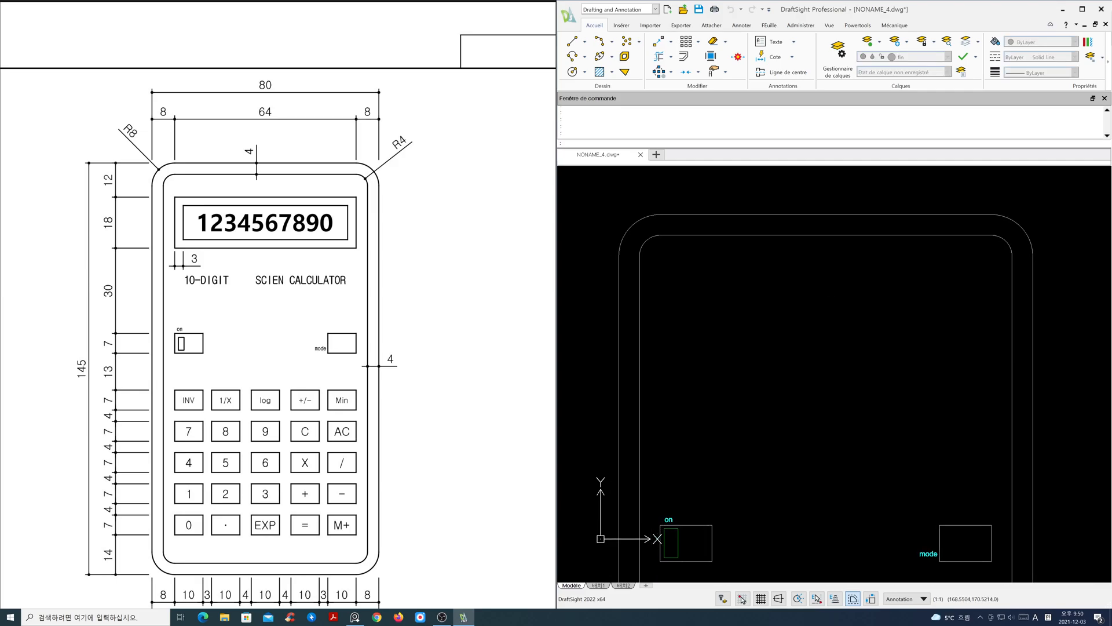
# On layer ele, offset the case's outer top edge 12 inward, with the offset's destination layer set to active.
pyautogui.click(948, 56)
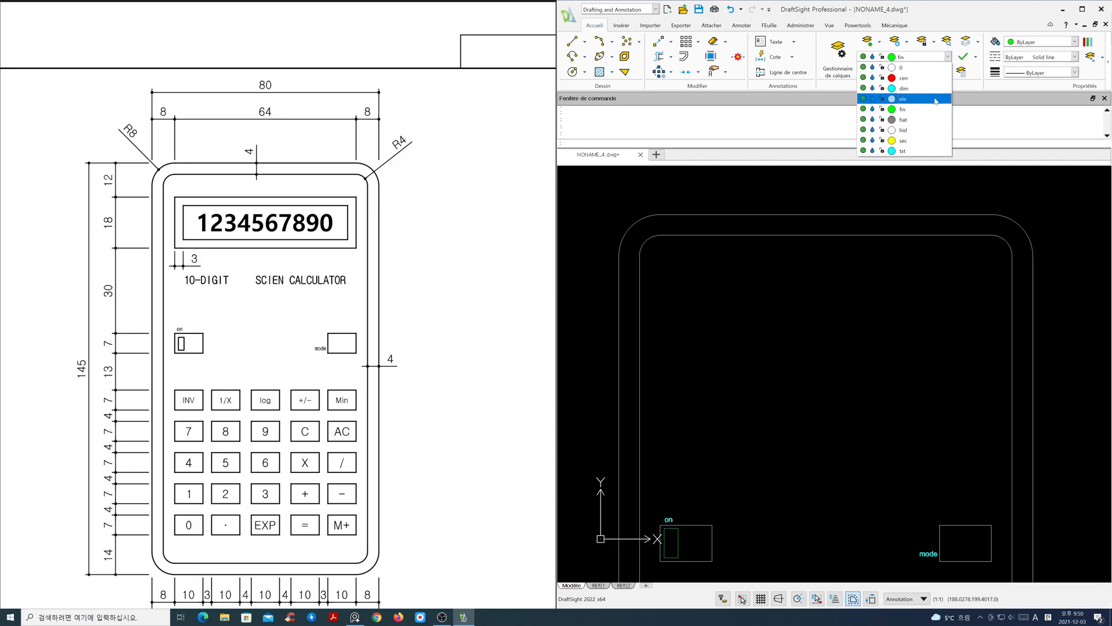
pyautogui.click(897, 95)
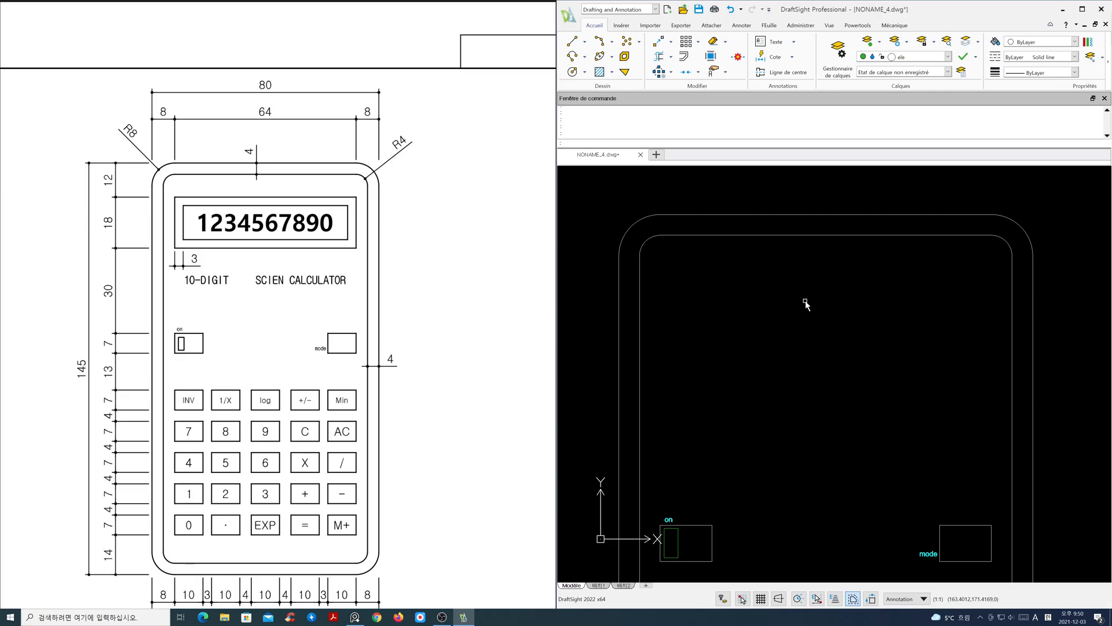
pyautogui.press('Return')
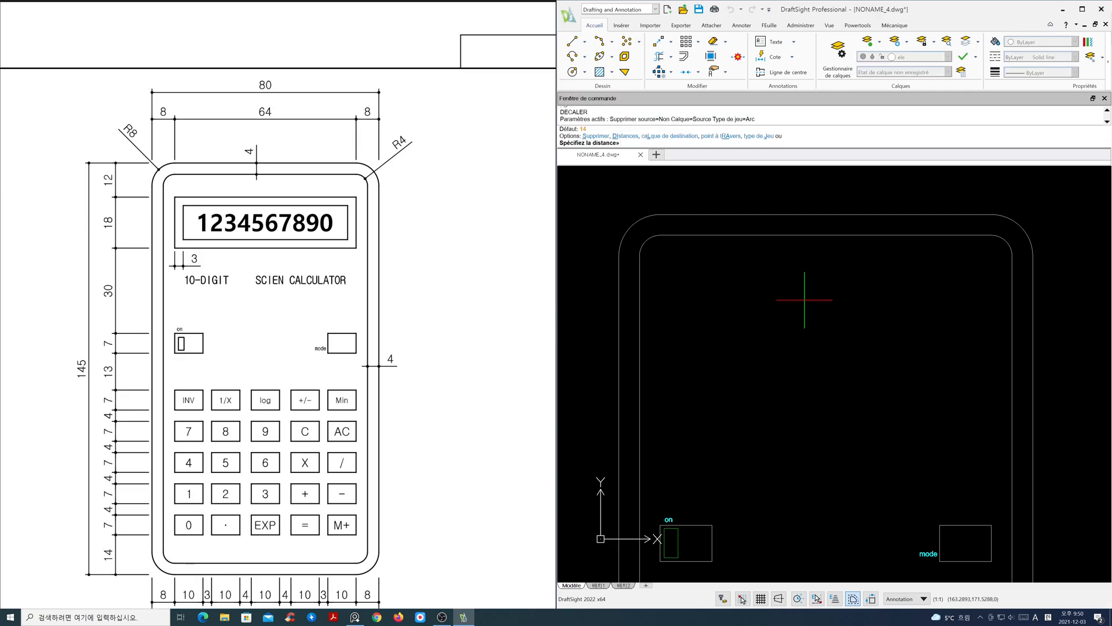
pyautogui.write('l')
pyautogui.press('Return')
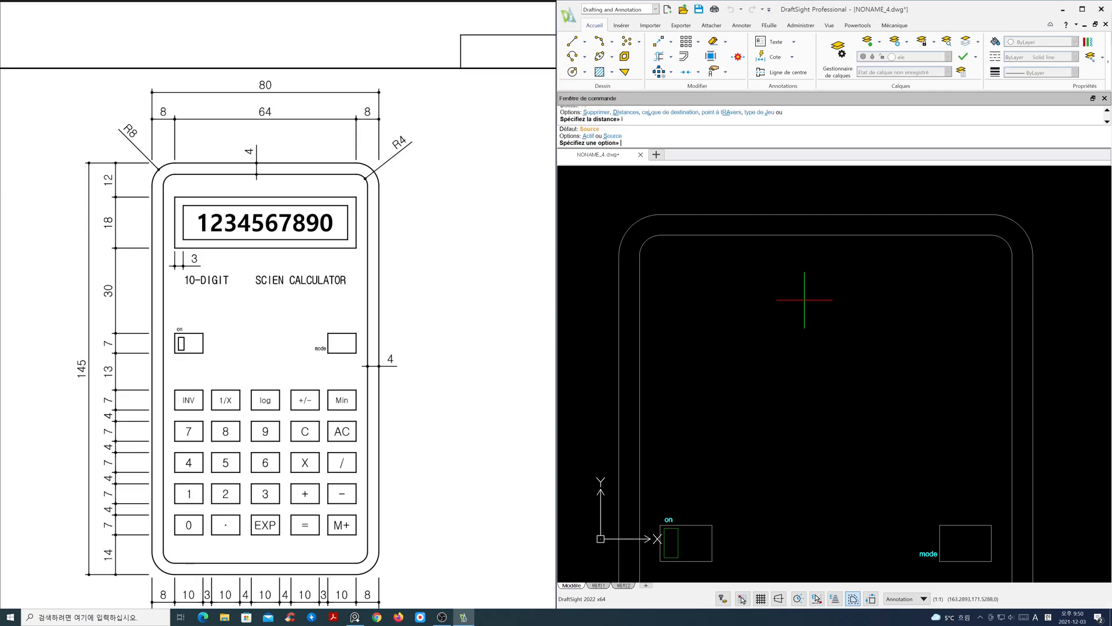
pyautogui.press('Return')
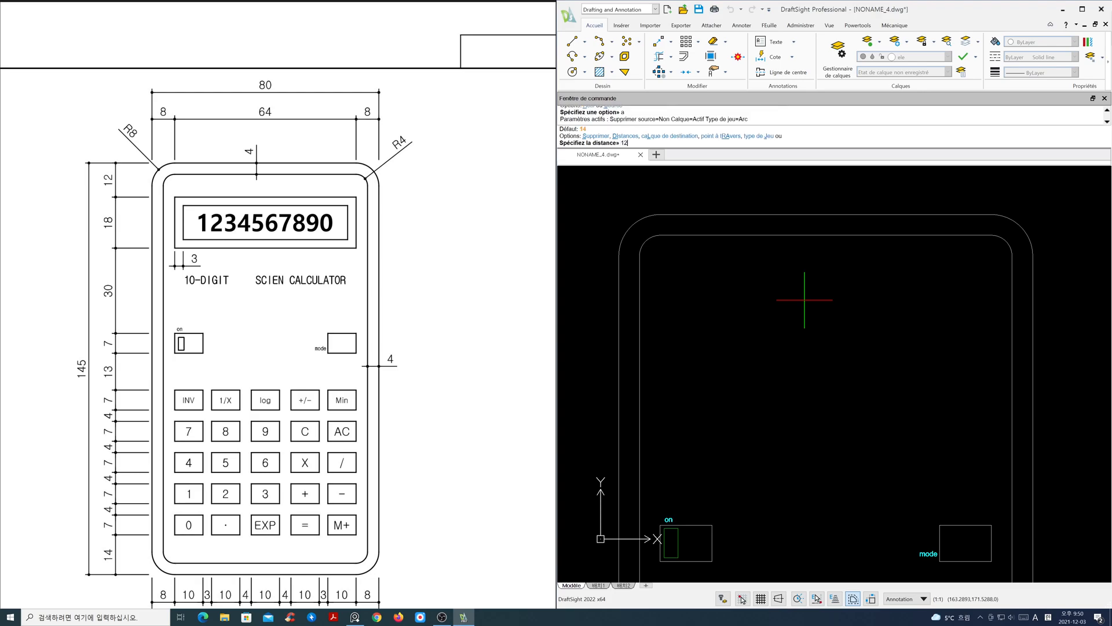
pyautogui.write('12')
pyautogui.press('Return')
pyautogui.click(789, 215)
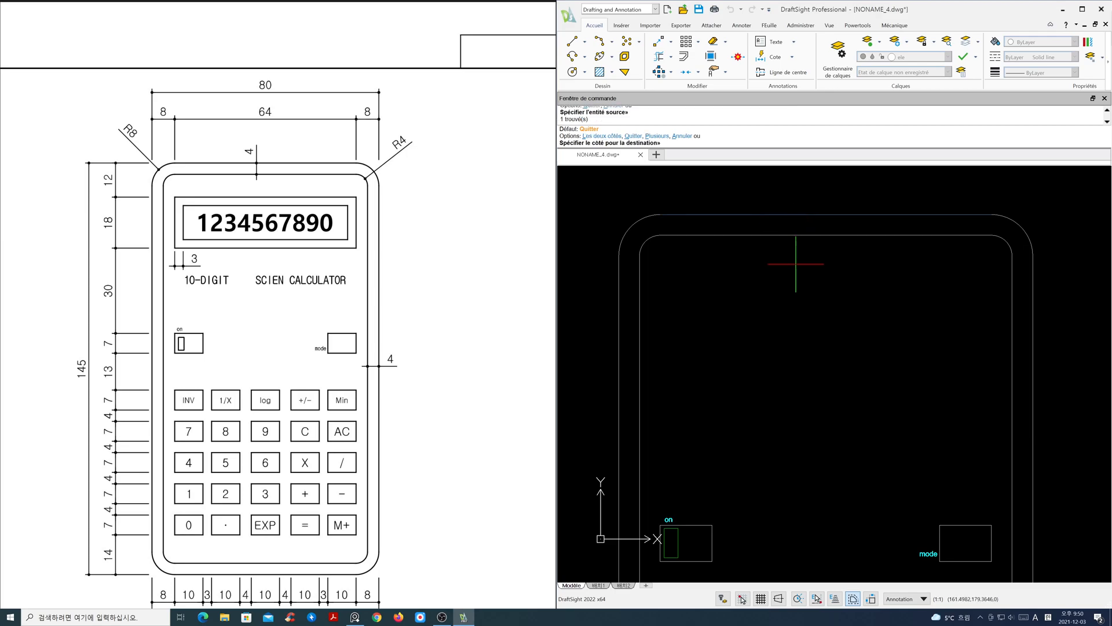
pyautogui.click(797, 312)
pyautogui.press('Return')
# Offset the new horizontal line 18 downward for the display frame's lower edge.
pyautogui.press('Return')
pyautogui.write('1')
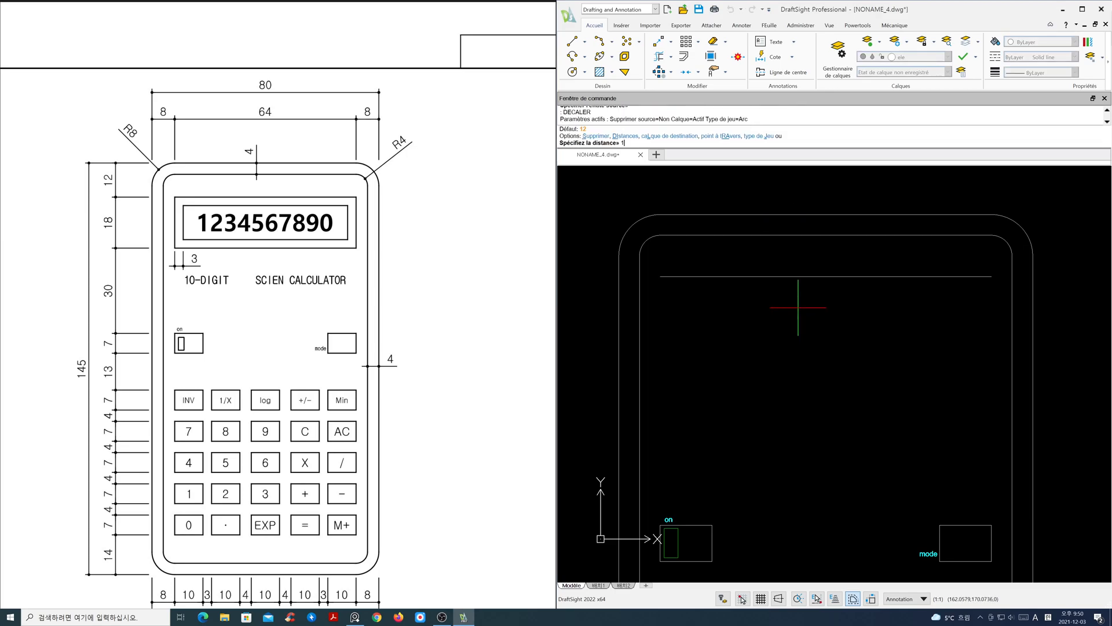
pyautogui.write('8')
pyautogui.press('Return')
pyautogui.click(794, 277)
pyautogui.click(797, 382)
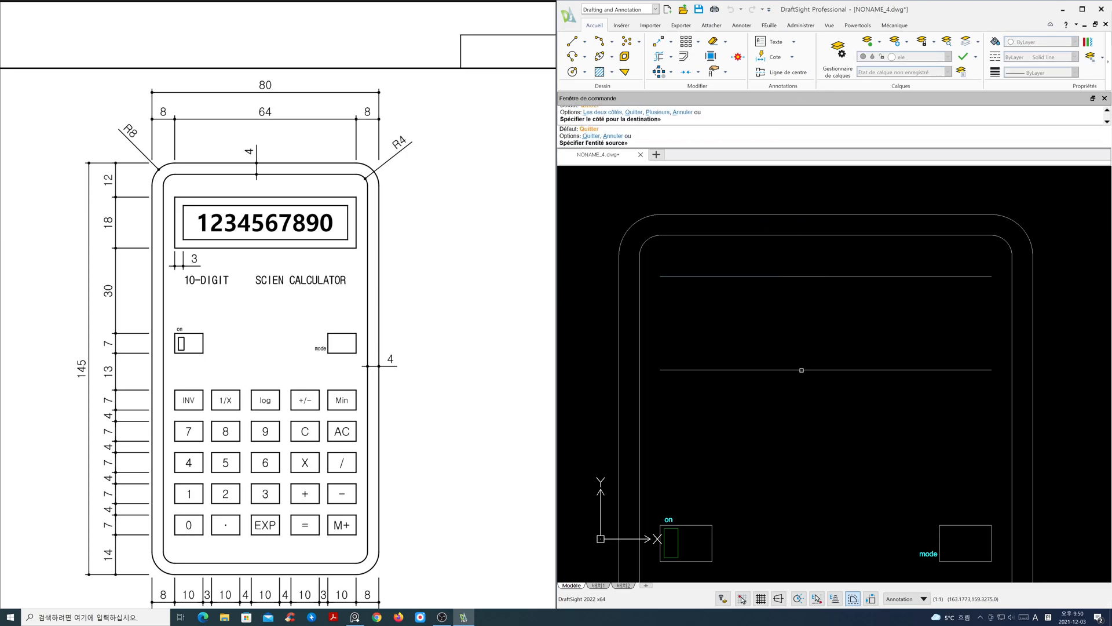
pyautogui.press('Return')
# Offset both outer side edges of the case 8 inward for the display frame's sides.
pyautogui.press('Return')
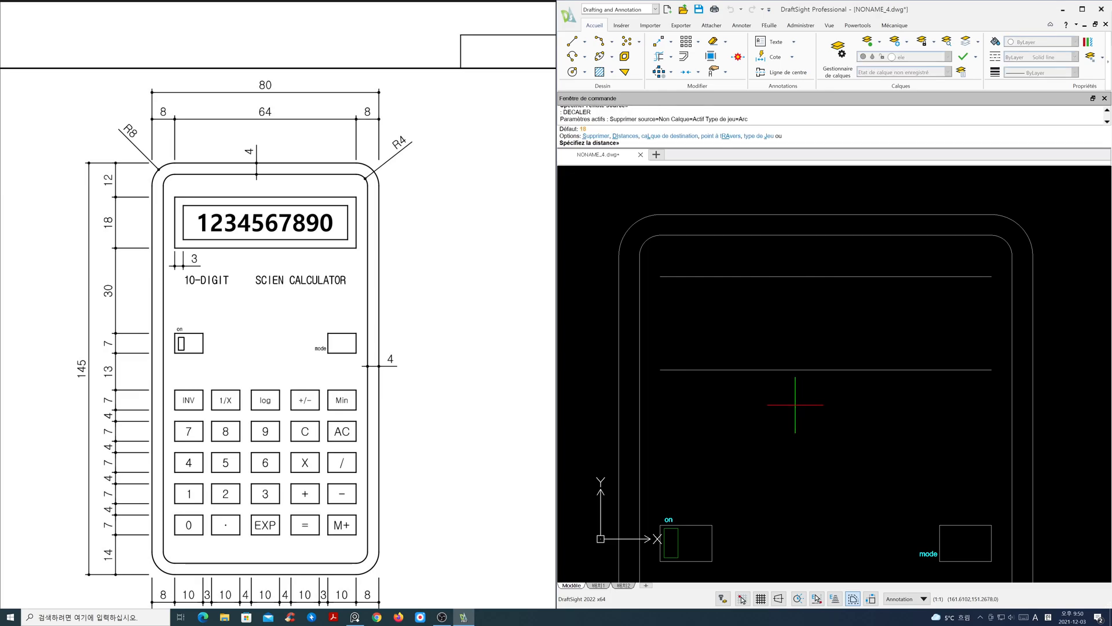
pyautogui.press('Return')
pyautogui.click(619, 346)
pyautogui.click(688, 345)
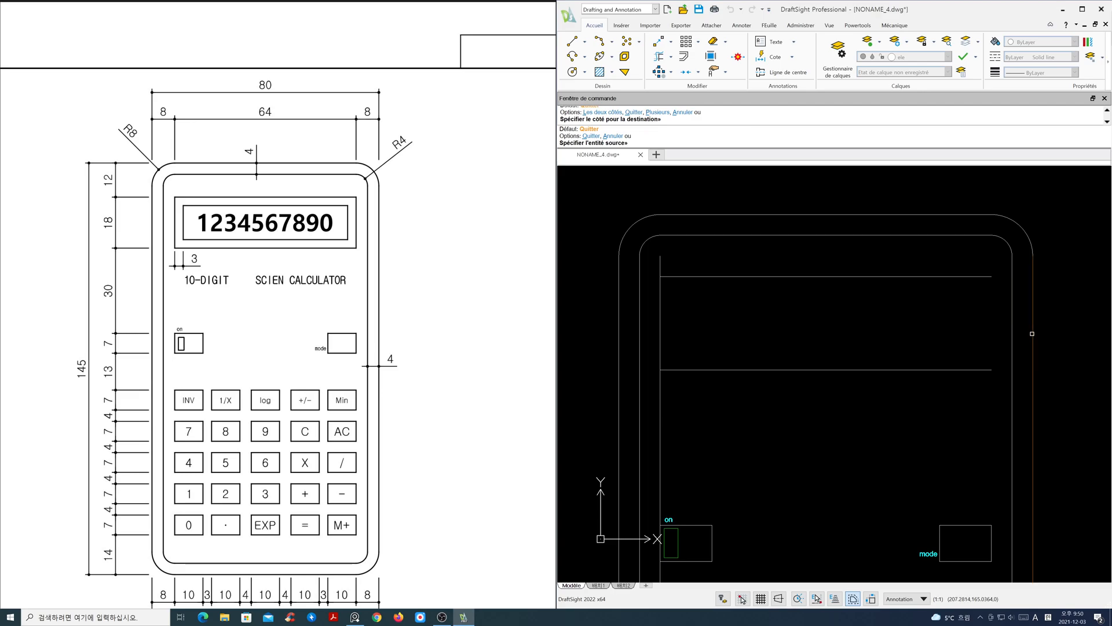
pyautogui.click(1034, 334)
pyautogui.click(955, 331)
pyautogui.press('Return')
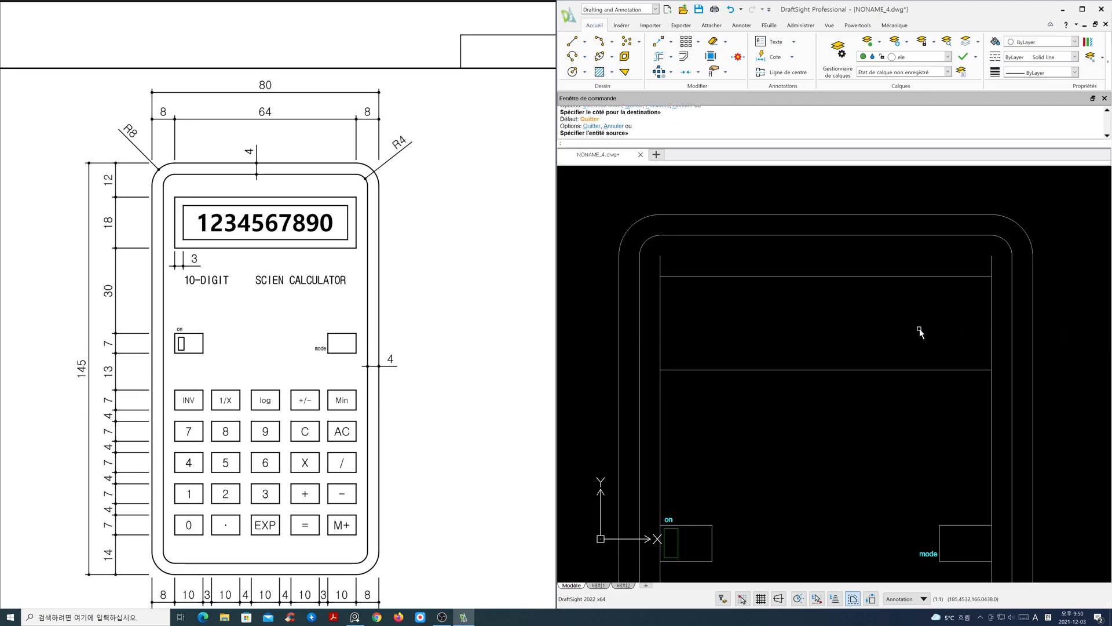
# Trim the four offset lines to each other at their corners with Power Trim's corner mode, forming the display frame.
pyautogui.click(659, 56)
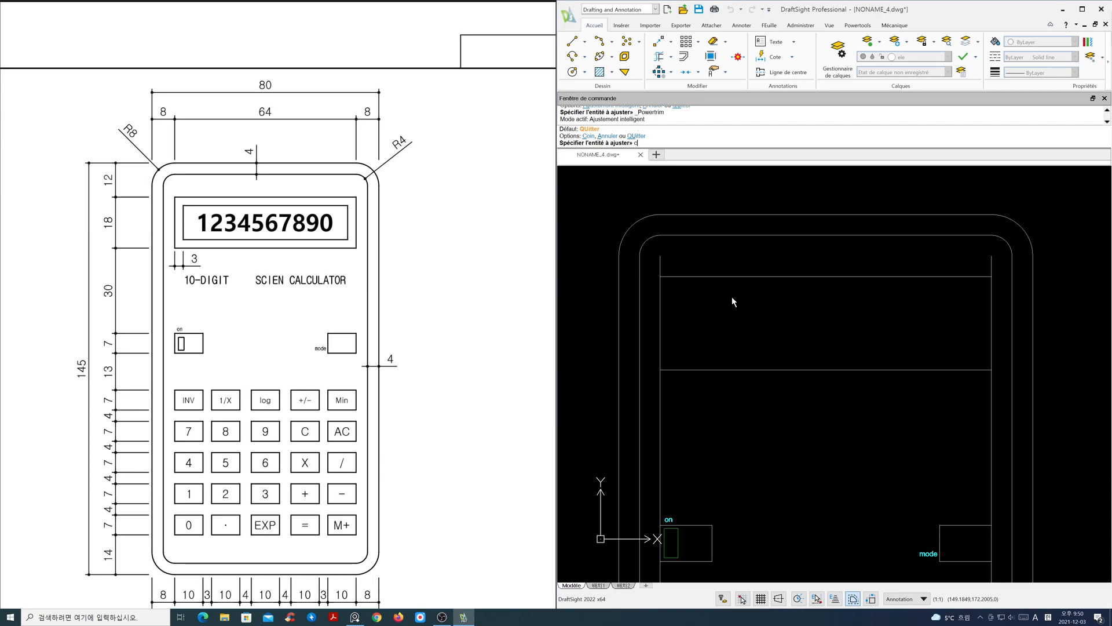
pyautogui.write('c')
pyautogui.press('Return')
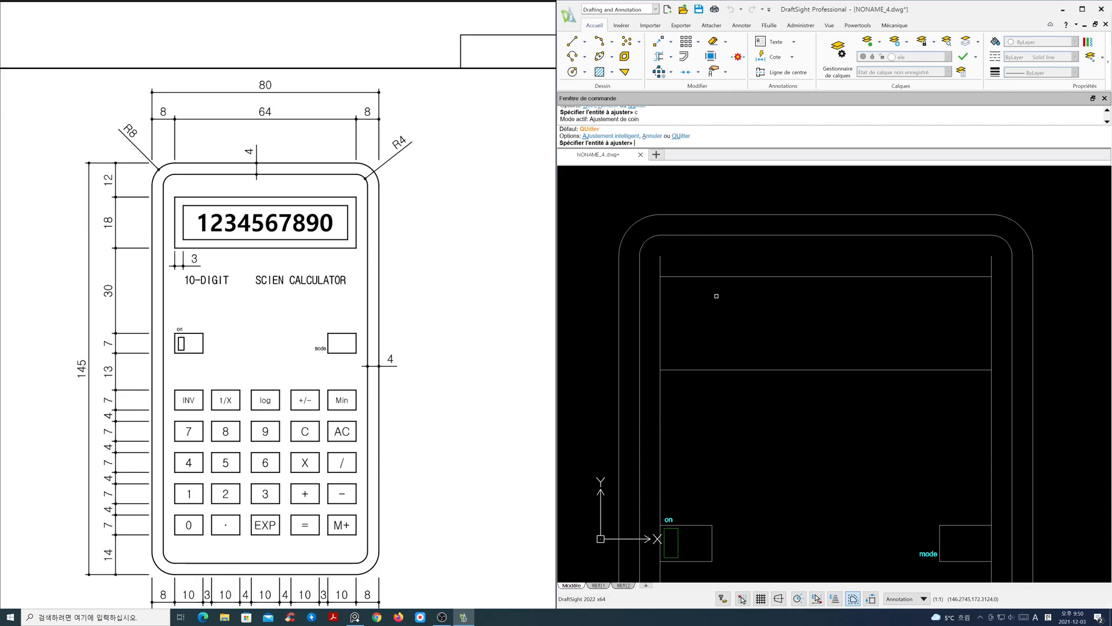
pyautogui.click(684, 276)
pyautogui.click(660, 289)
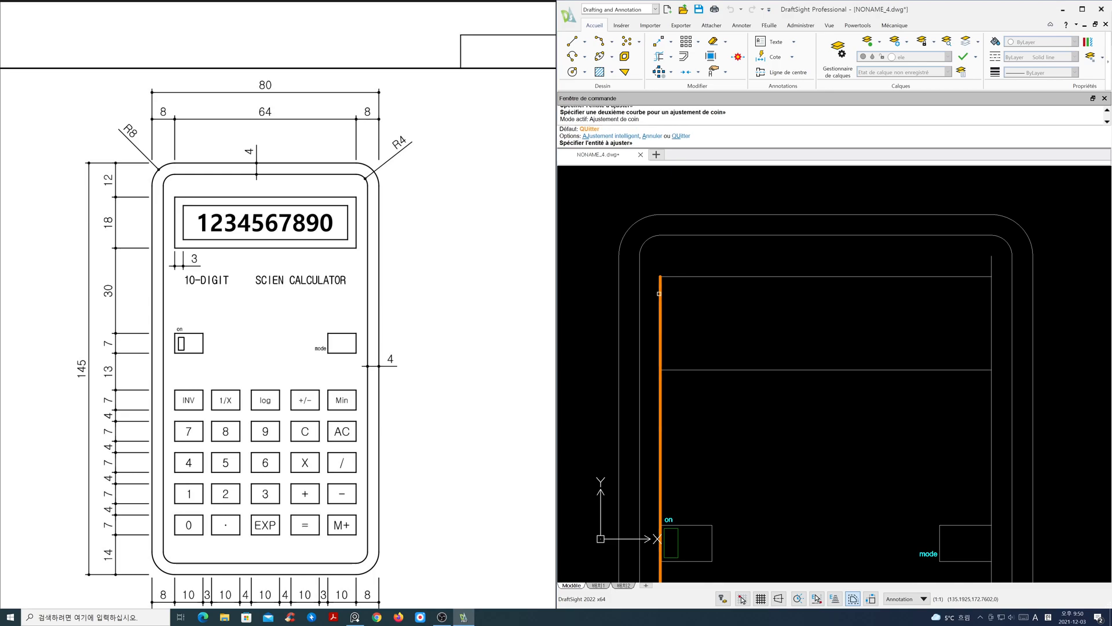
pyautogui.click(678, 369)
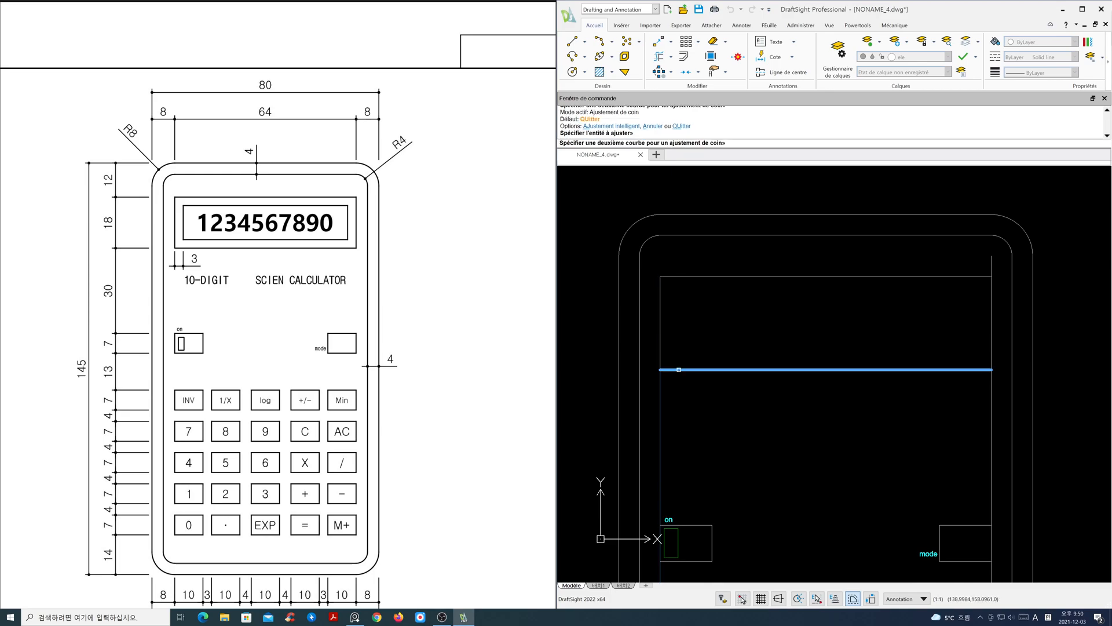
pyautogui.click(660, 359)
pyautogui.click(978, 370)
pyautogui.click(993, 358)
pyautogui.click(978, 278)
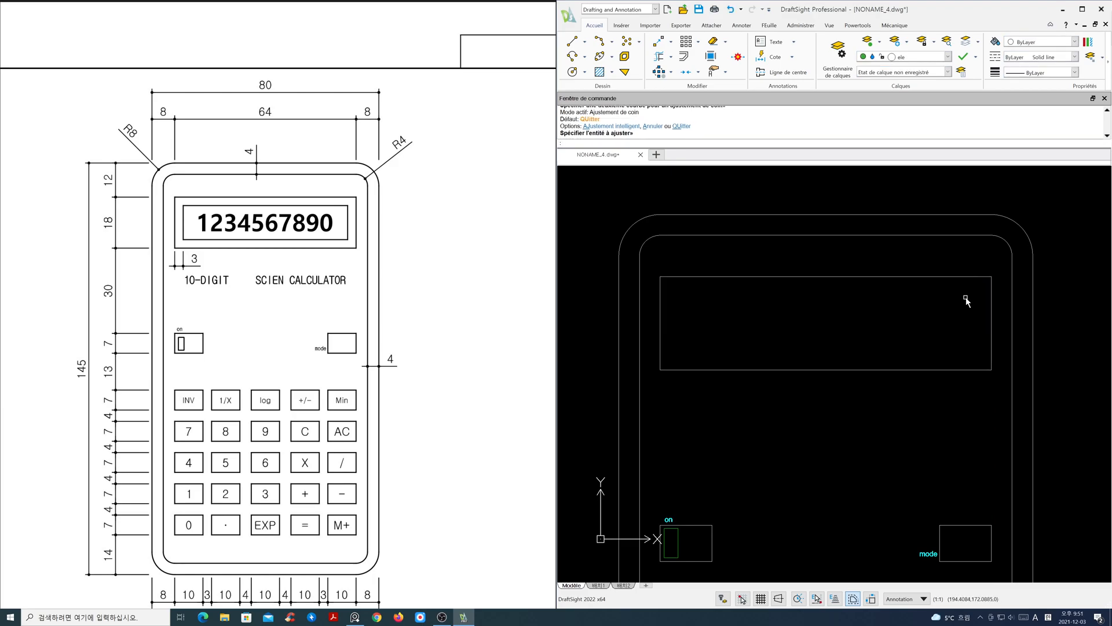
# Join the four display frame lines into one polyline.
pyautogui.press('Return')
pyautogui.click(1001, 383)
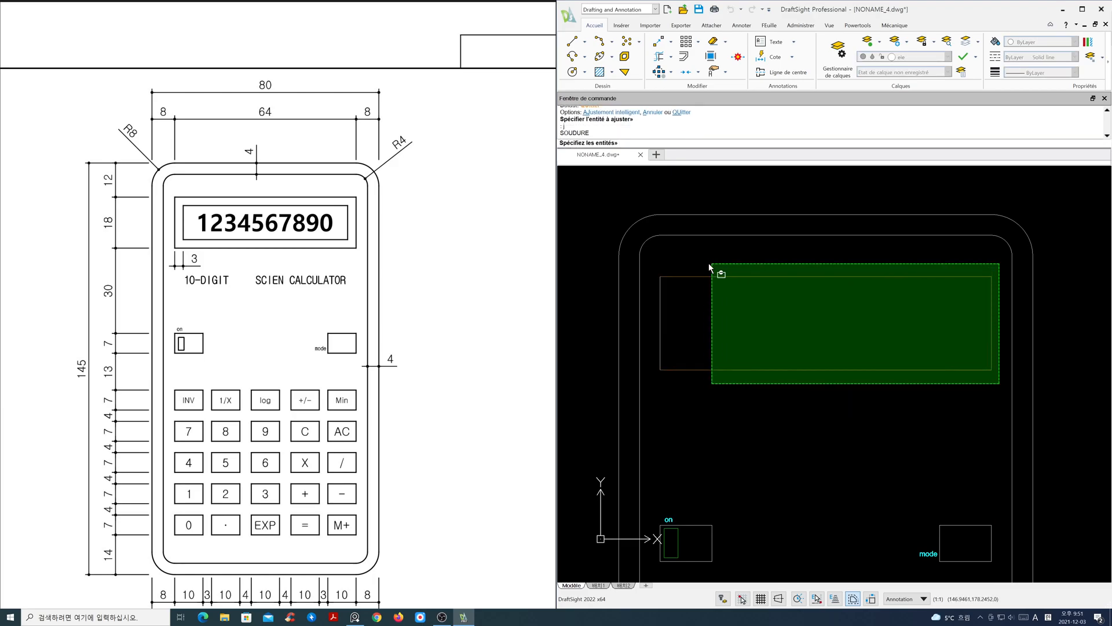
pyautogui.click(657, 255)
pyautogui.press('Return')
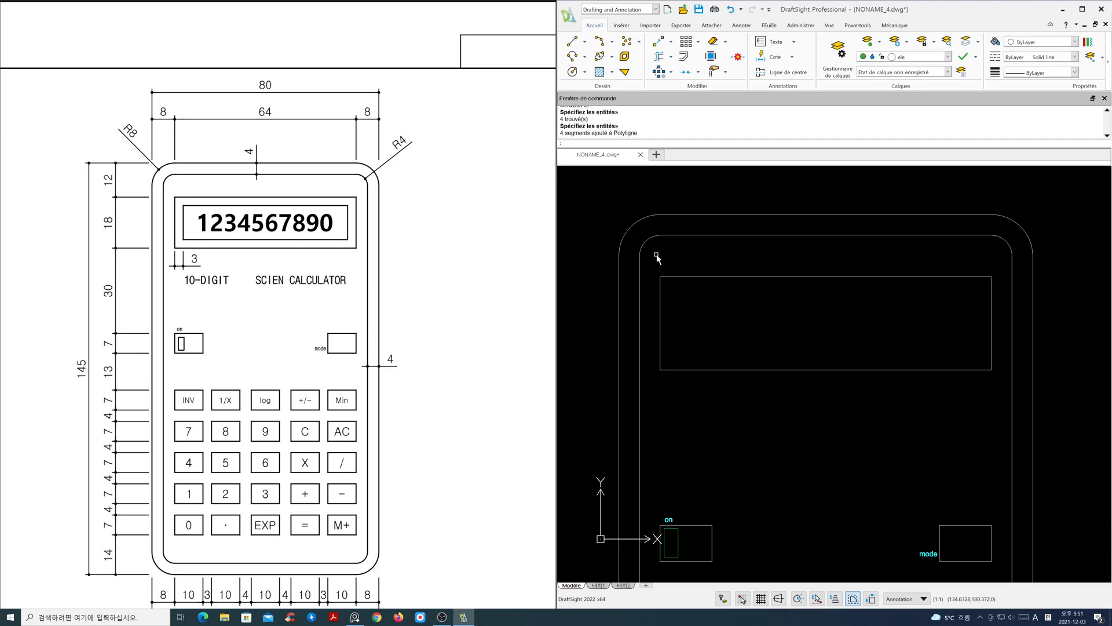
# Offset the joined display frame 3 inward.
pyautogui.write('o')
pyautogui.press('Return')
pyautogui.write('3')
pyautogui.press('Return')
pyautogui.click(695, 277)
pyautogui.click(702, 302)
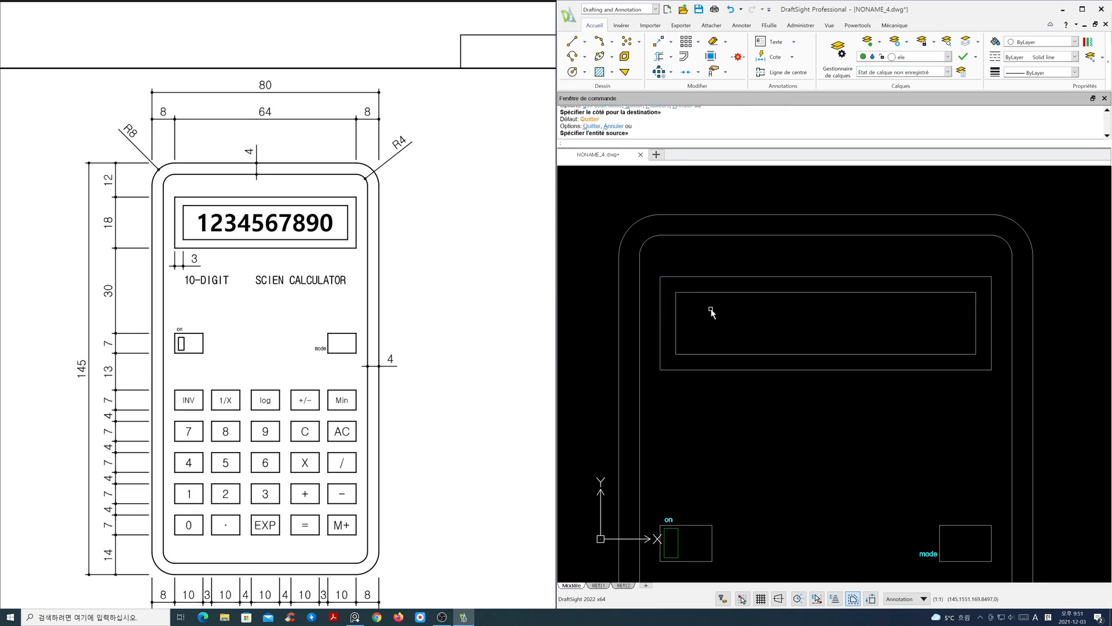
pyautogui.write('t')
pyautogui.press('Return')
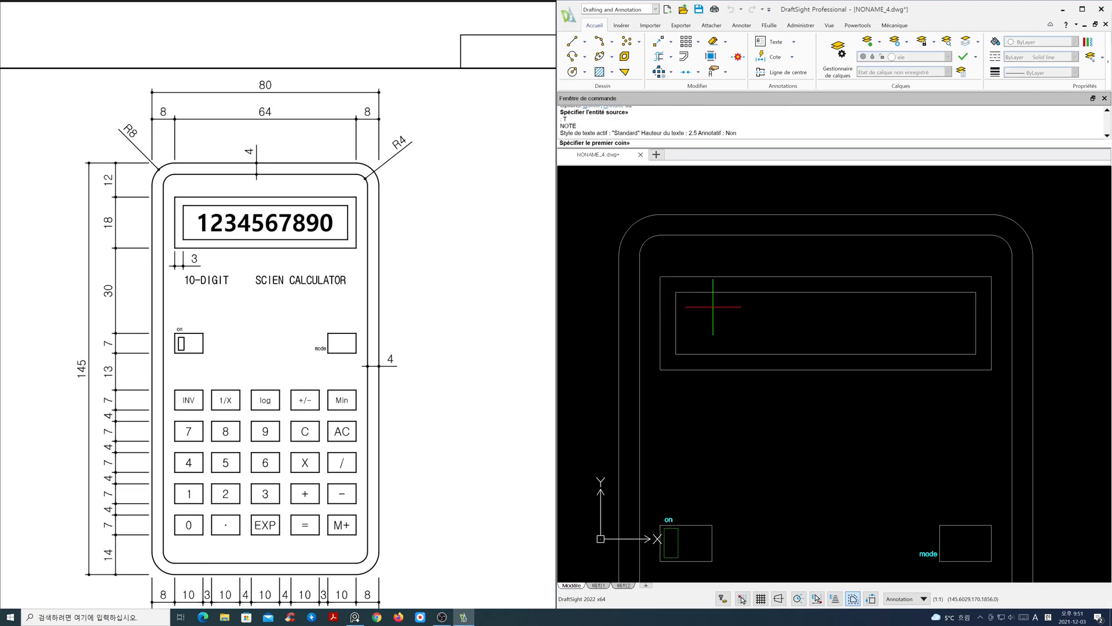
pyautogui.click(676, 292)
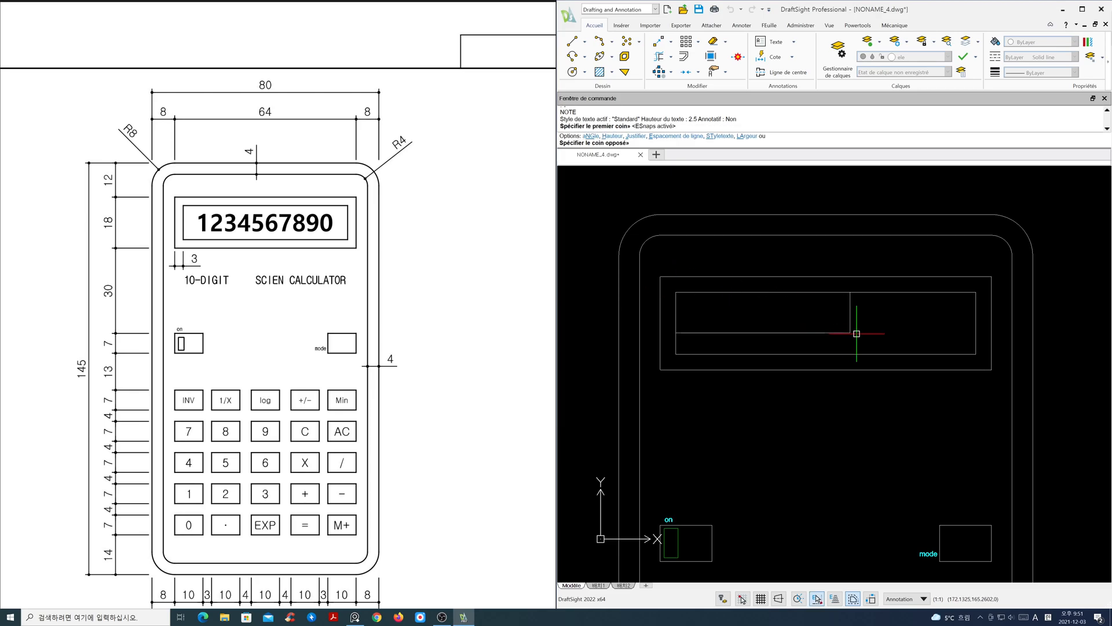
pyautogui.click(976, 354)
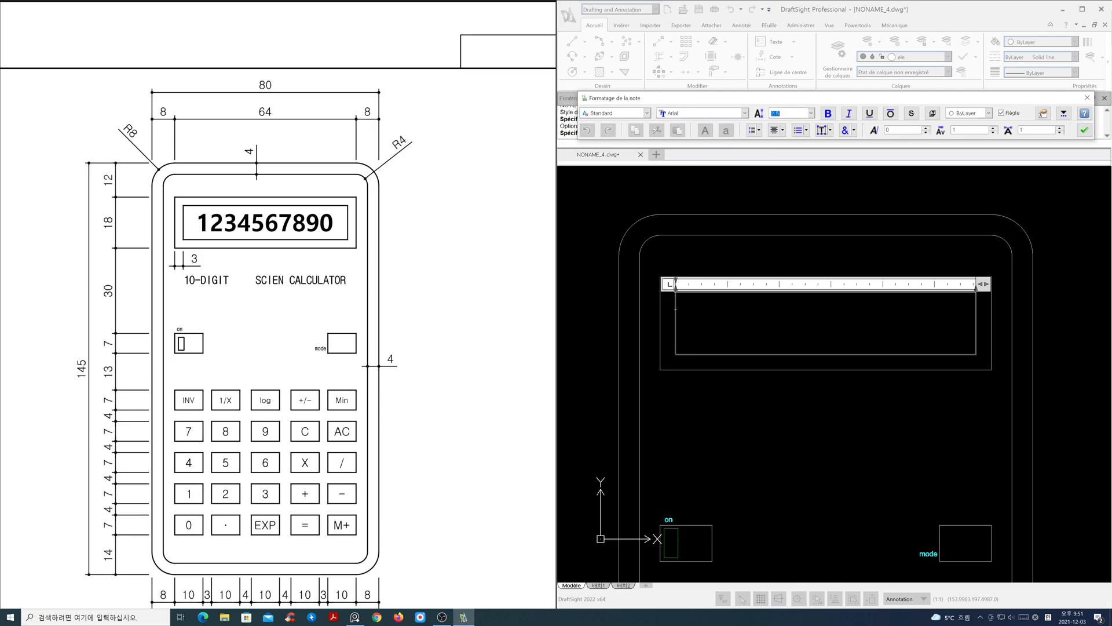
pyautogui.press('Return')
pyautogui.click(829, 116)
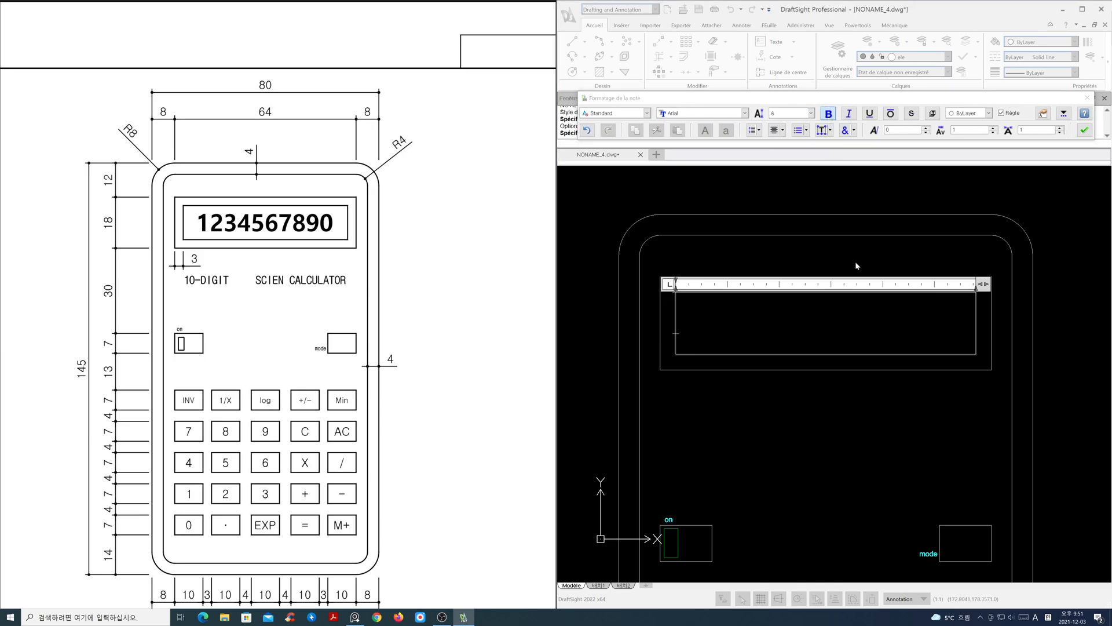
pyautogui.click(831, 131)
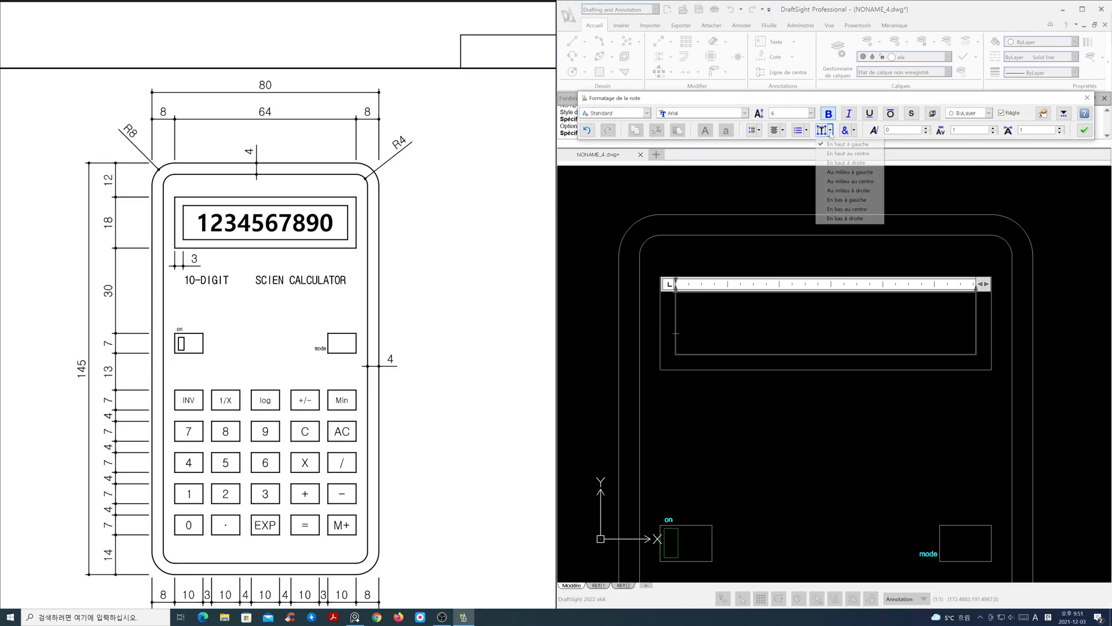
pyautogui.click(845, 182)
pyautogui.write('1234567890')
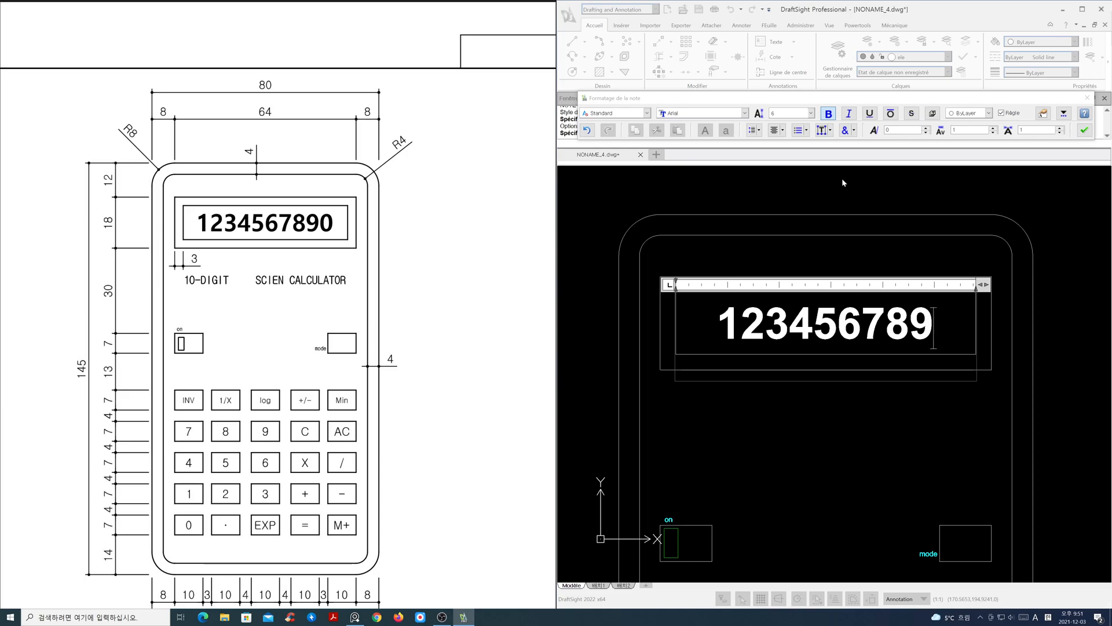
pyautogui.click(1083, 131)
pyautogui.click(941, 316)
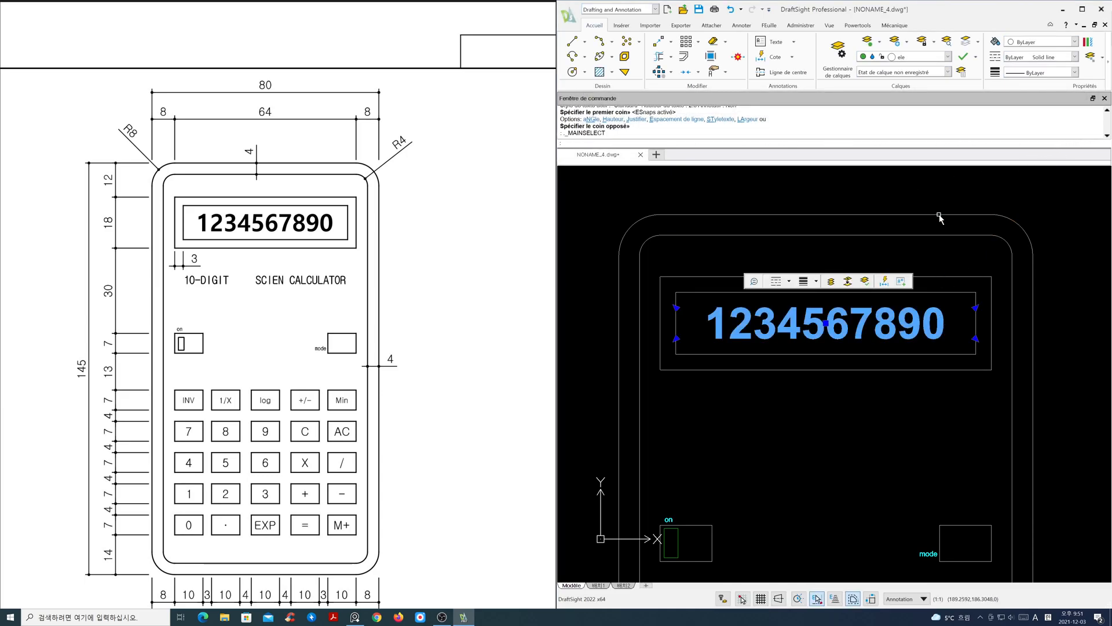
pyautogui.click(948, 56)
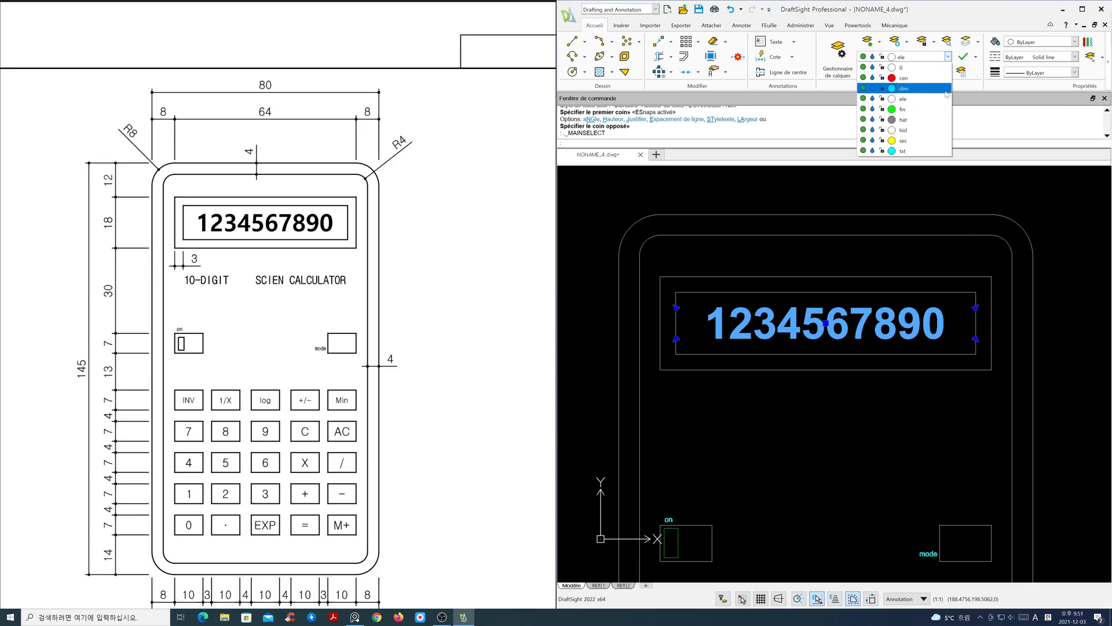
pyautogui.click(940, 152)
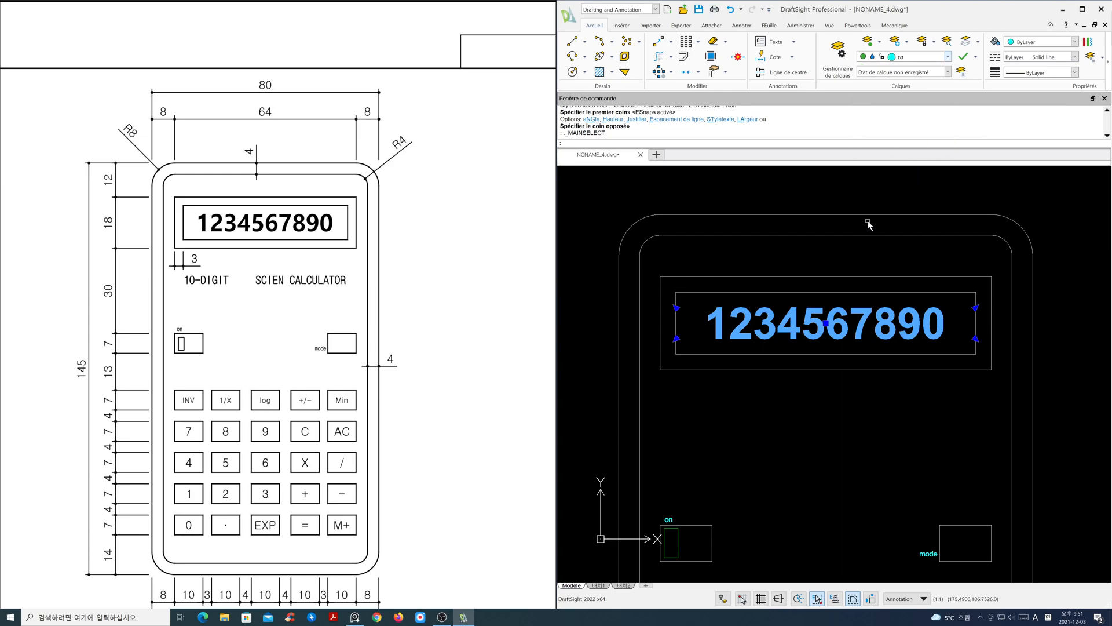
pyautogui.press('Escape')
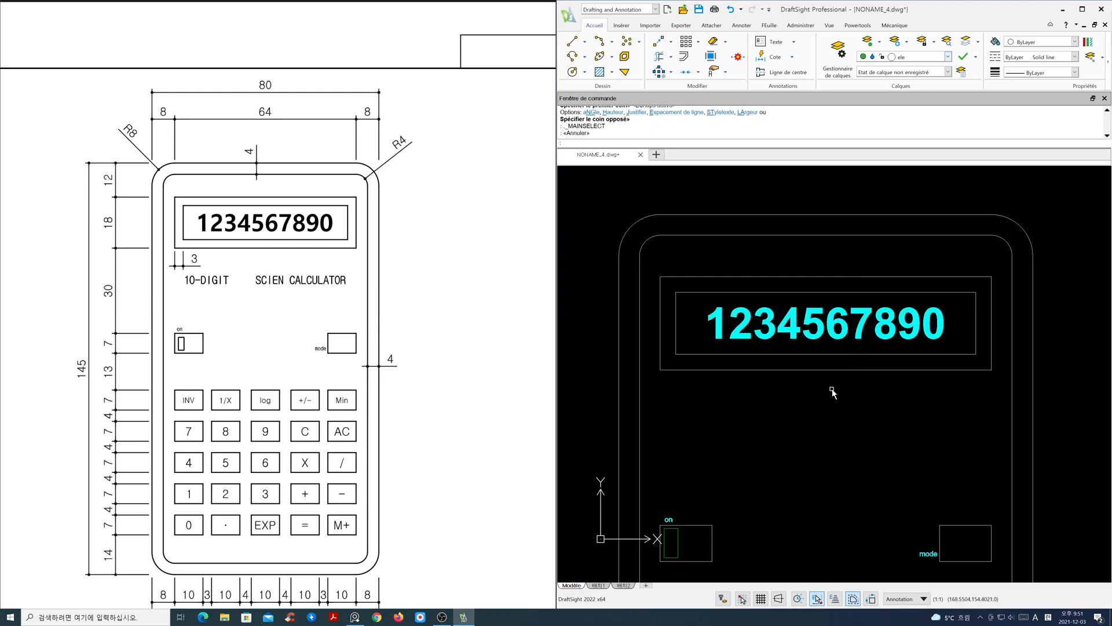
pyautogui.scroll(-3, 831, 392)
pyautogui.moveTo(839, 347); pyautogui.dragTo(838, 330, button='middle')
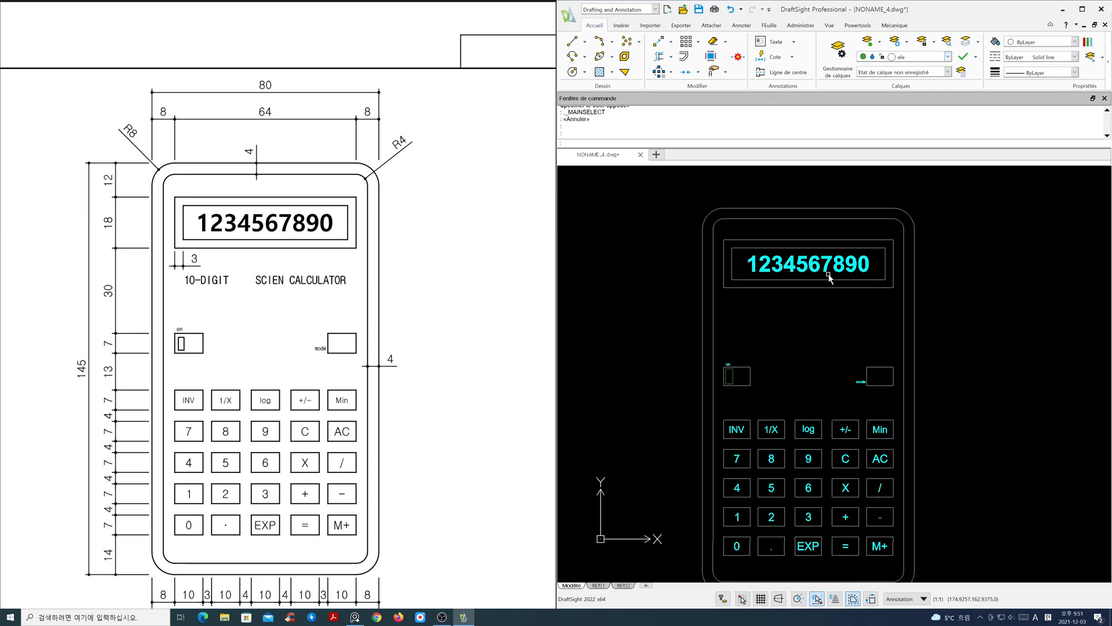
pyautogui.scroll(3, 828, 277)
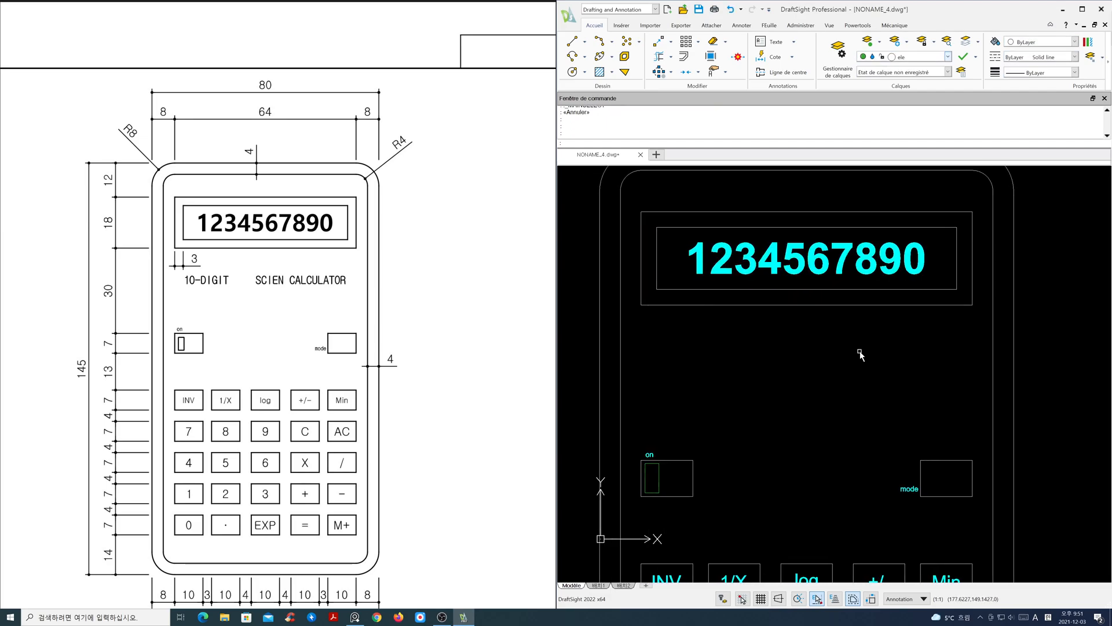
pyautogui.write('co')
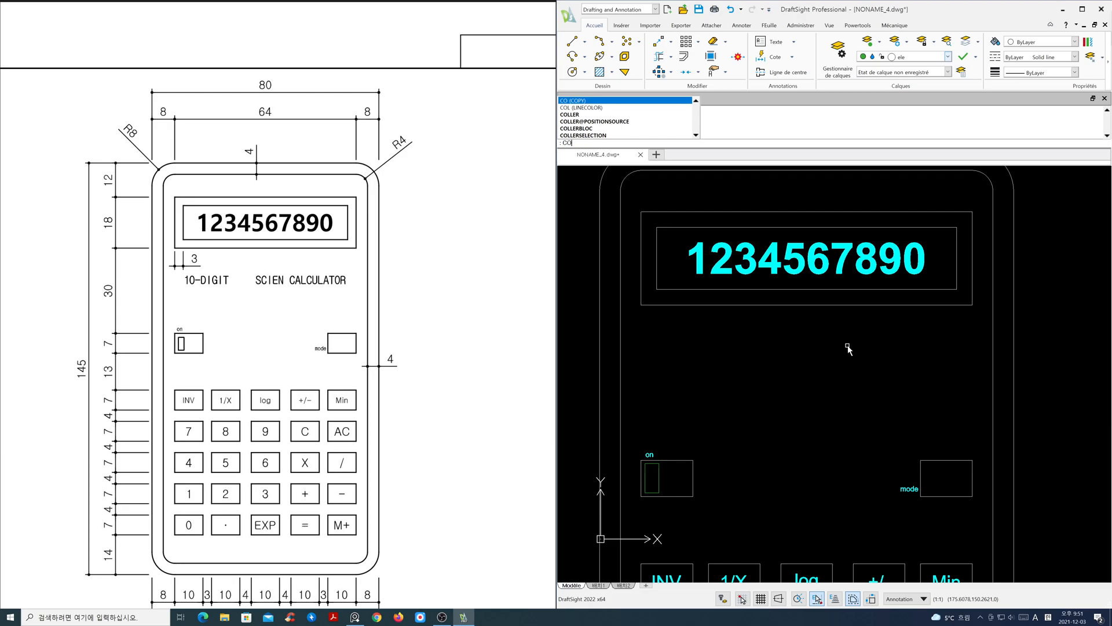
pyautogui.press('Return')
pyautogui.click(740, 285)
pyautogui.press('Return')
pyautogui.click(757, 276)
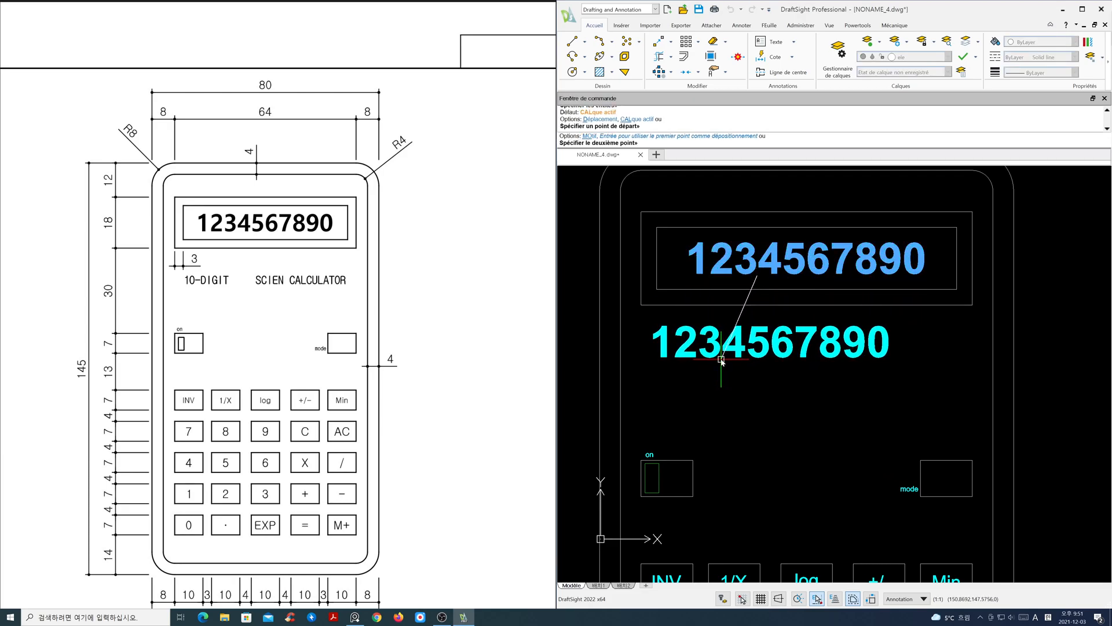
pyautogui.click(722, 359)
pyautogui.press('Return')
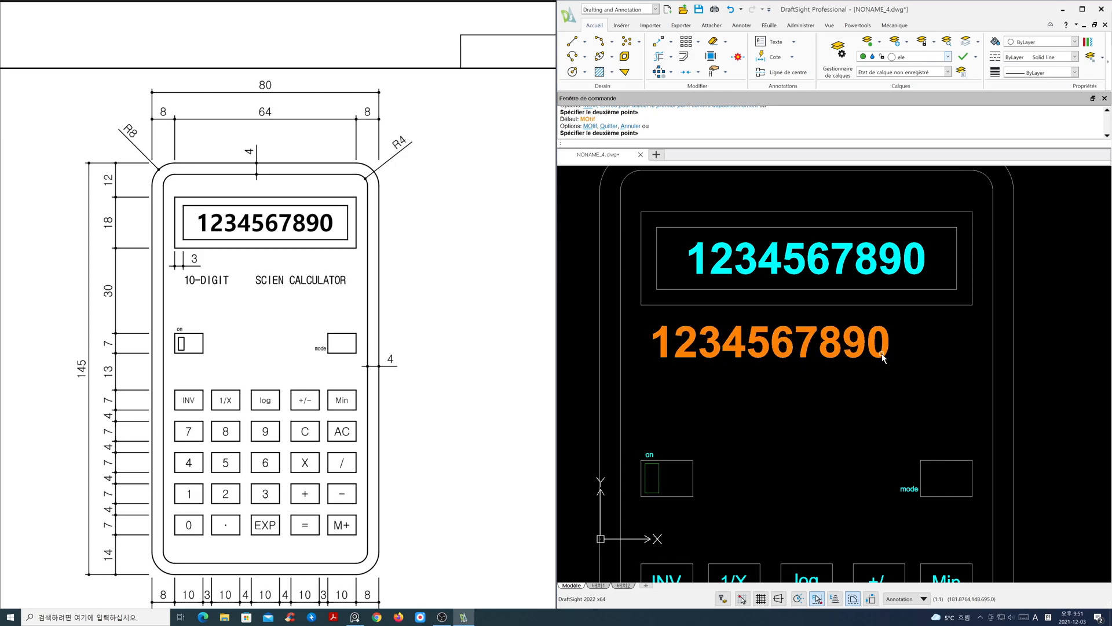
# Format the copied note below the display as non-bold text with height 3 and width factor 0.8.
pyautogui.doubleClick(746, 346)
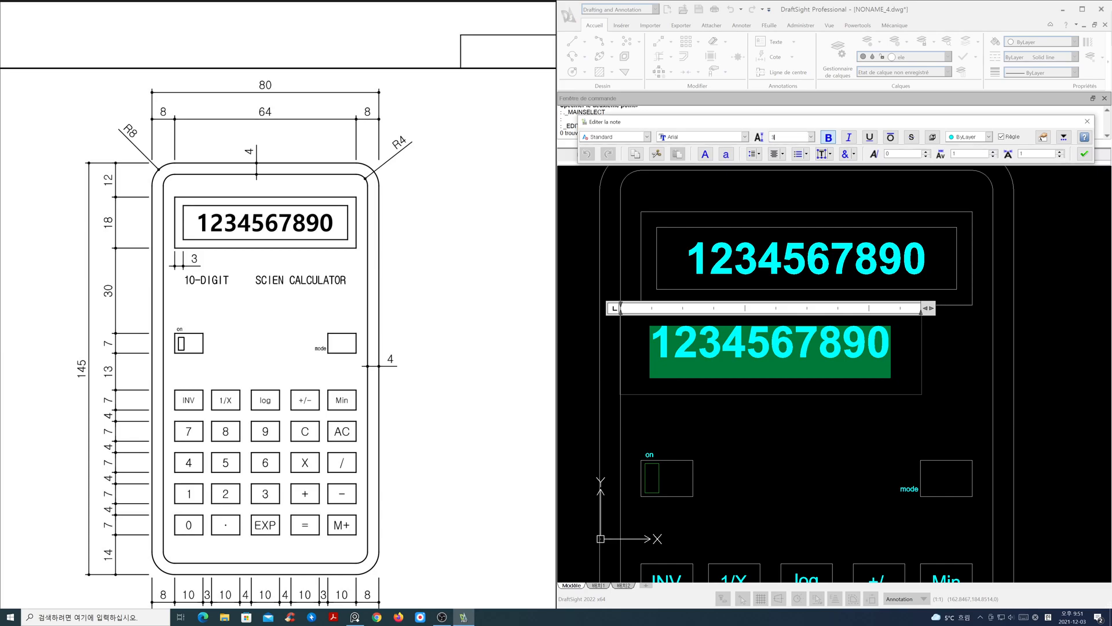
pyautogui.press('Return')
pyautogui.click(829, 138)
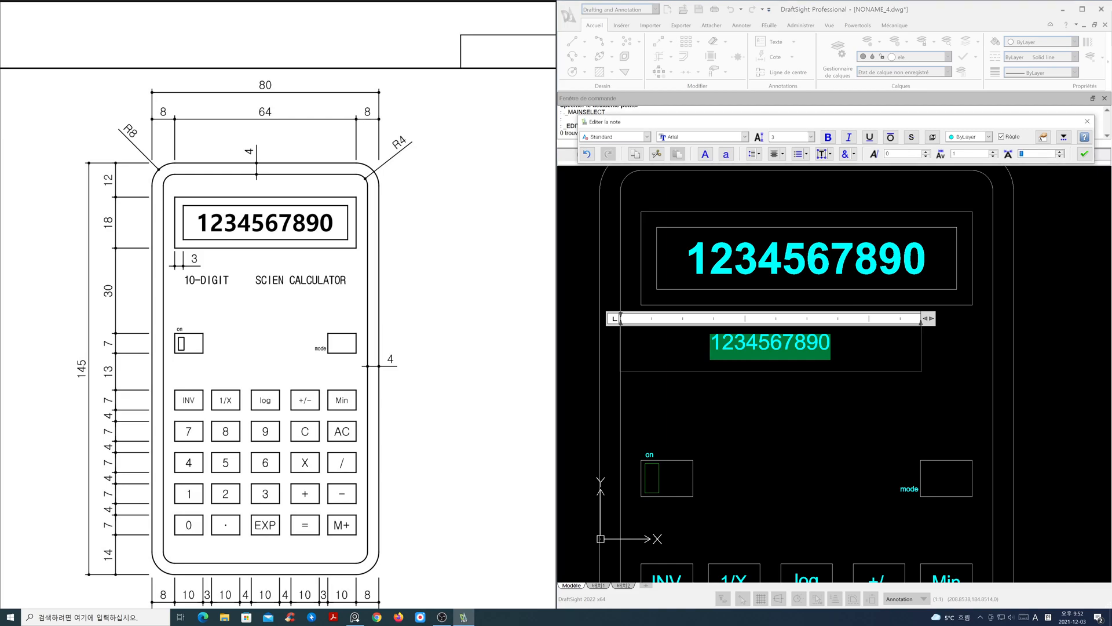
pyautogui.write('0')
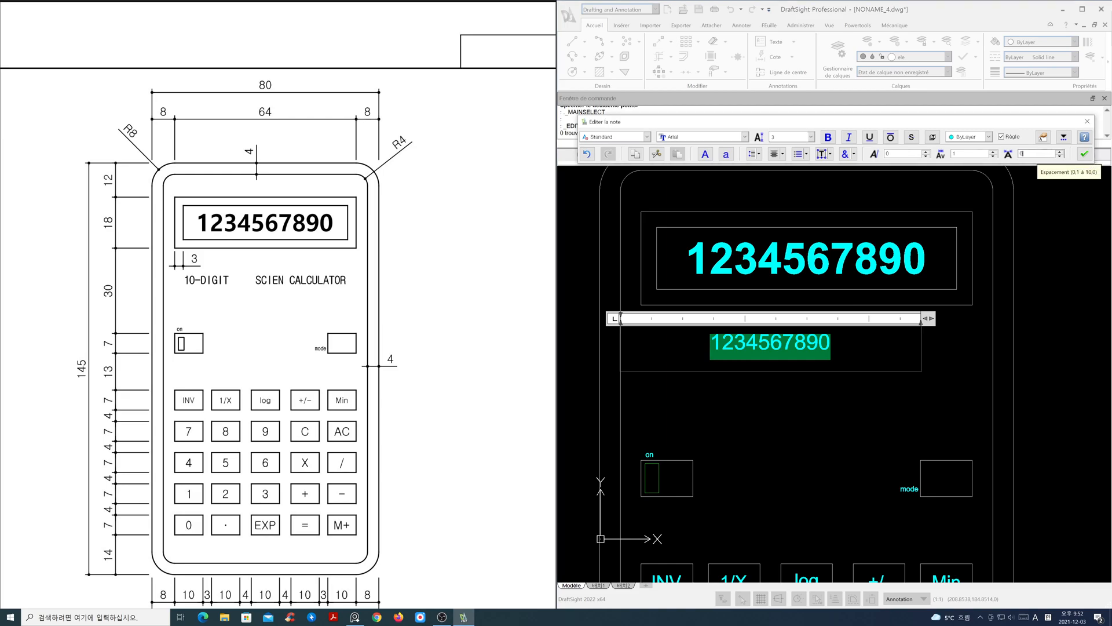
pyautogui.write('.8')
pyautogui.press('Return')
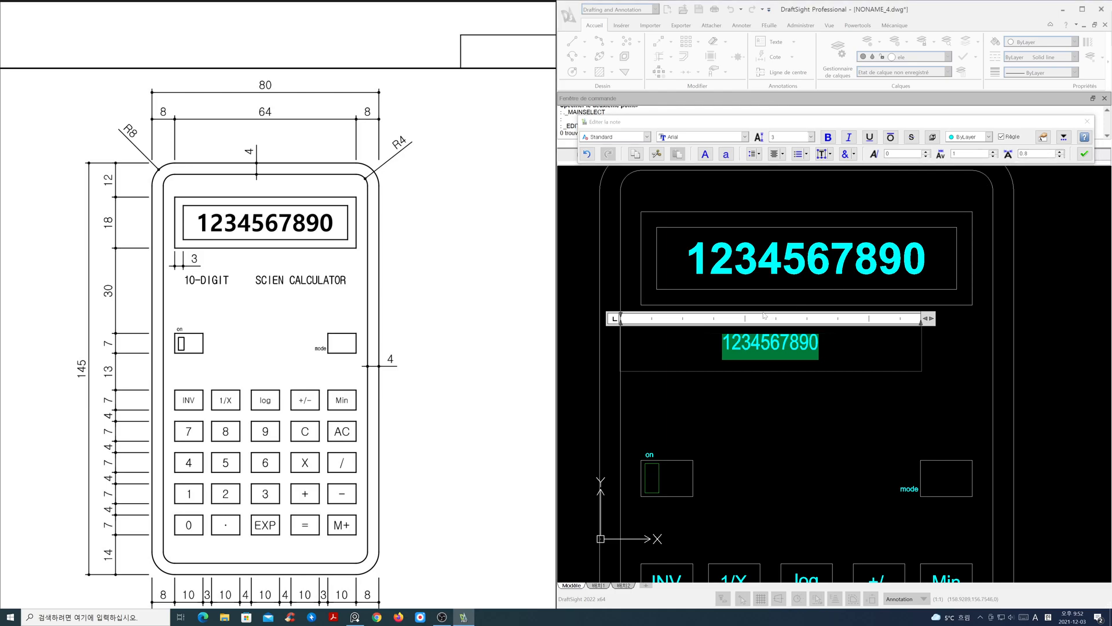
# Replace the copied note's text with 10-DIGIT and accept the edit.
pyautogui.write('10-')
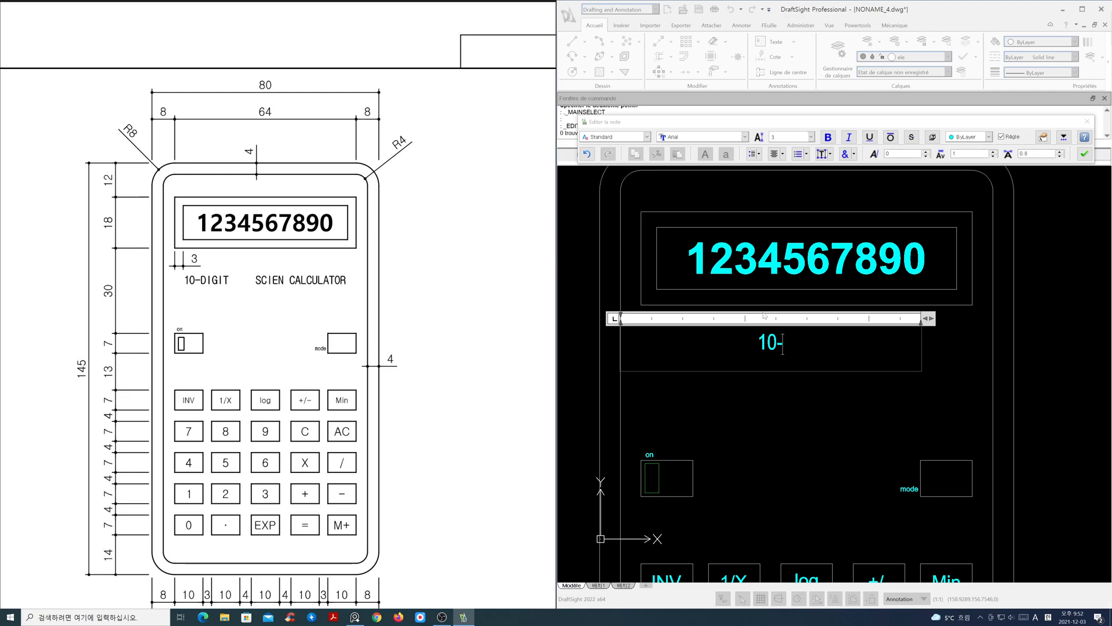
pyautogui.write('DIG')
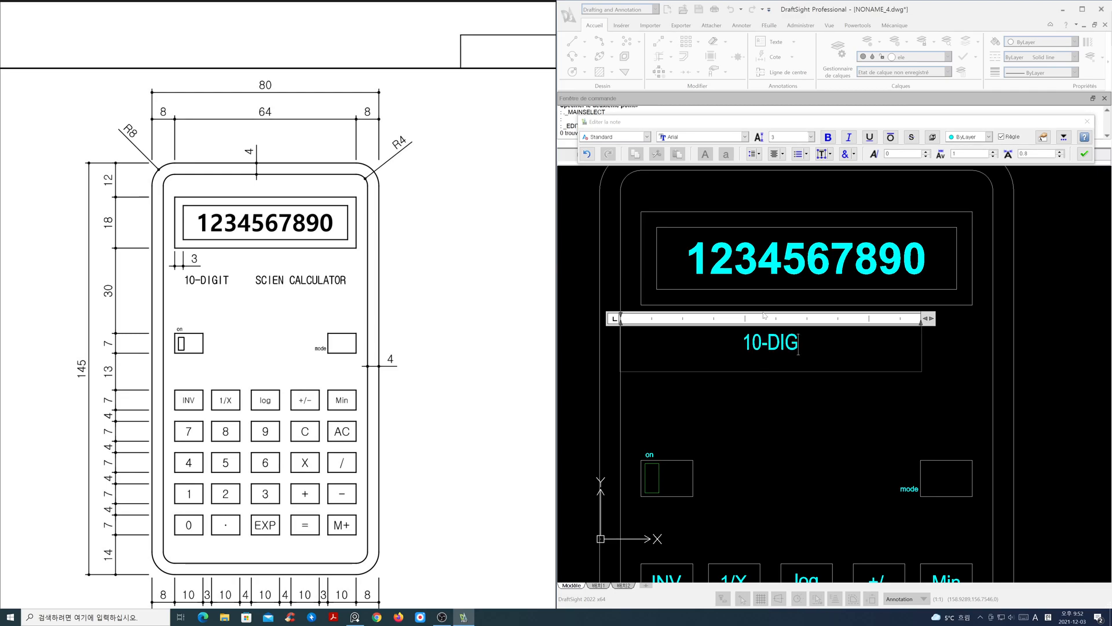
pyautogui.write('IY')
pyautogui.press('BackSpace')
pyautogui.write('T')
pyautogui.click(1084, 153)
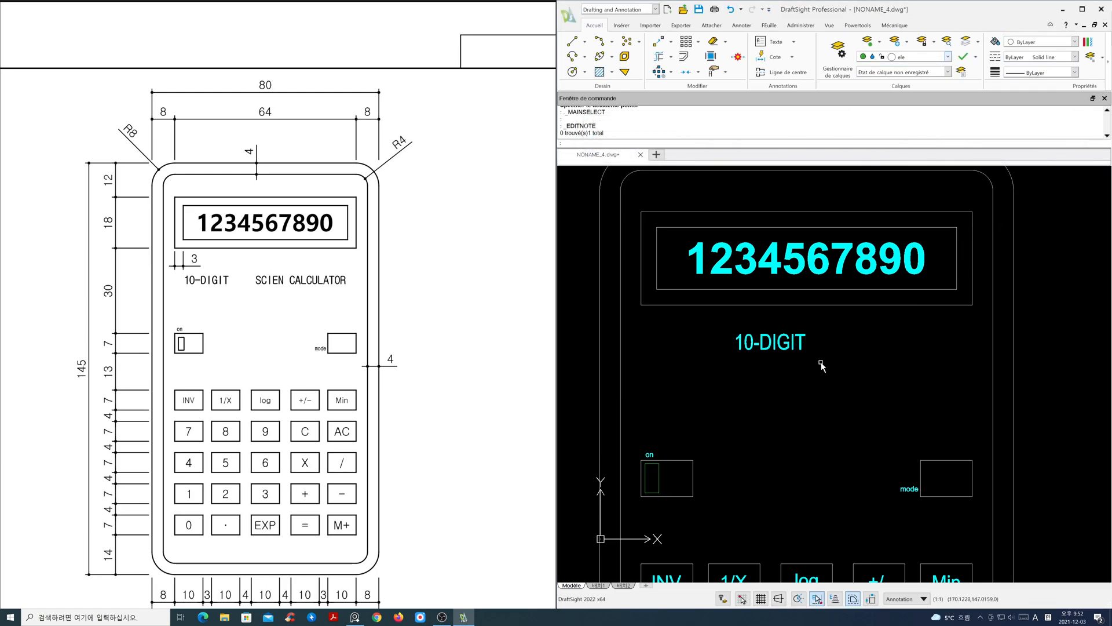
# Move the 10-DIGIT label left and slightly down, beneath the left part of the display and above the on switch.
pyautogui.write('M')
pyautogui.press('Return')
pyautogui.click(795, 351)
pyautogui.press('Return')
pyautogui.click(839, 368)
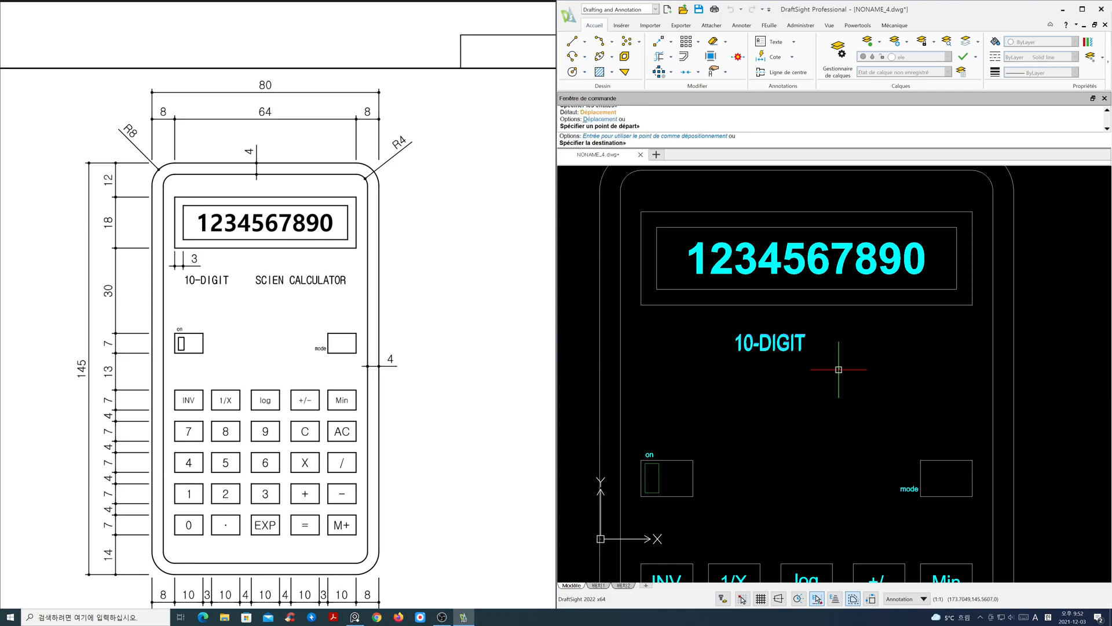
pyautogui.click(764, 382)
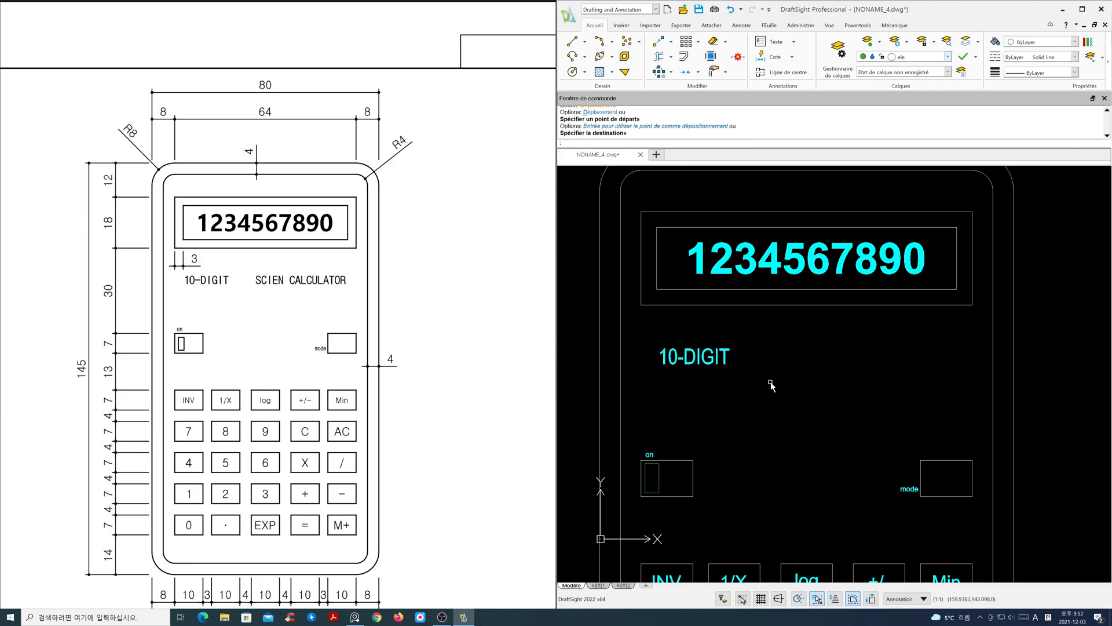
# Copy the 10-DIGIT label horizontally to the right with Ortho on, beneath the right half of the display.
pyautogui.write('CP')
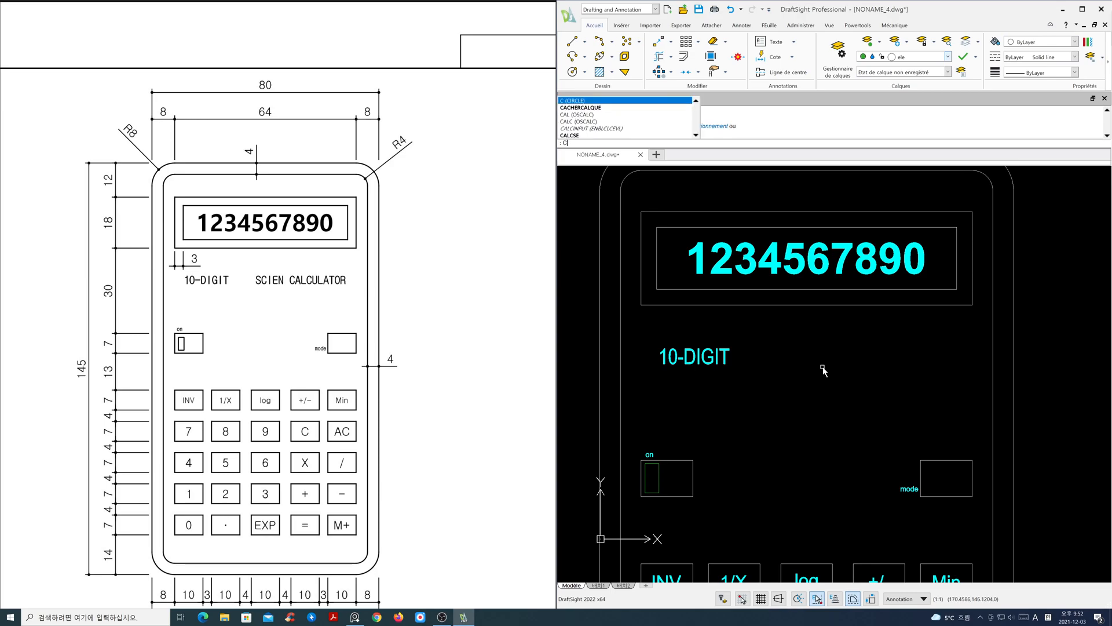
pyautogui.press('Return')
pyautogui.press('F8')
pyautogui.click(766, 395)
pyautogui.click(662, 328)
pyautogui.press('Return')
pyautogui.click(681, 386)
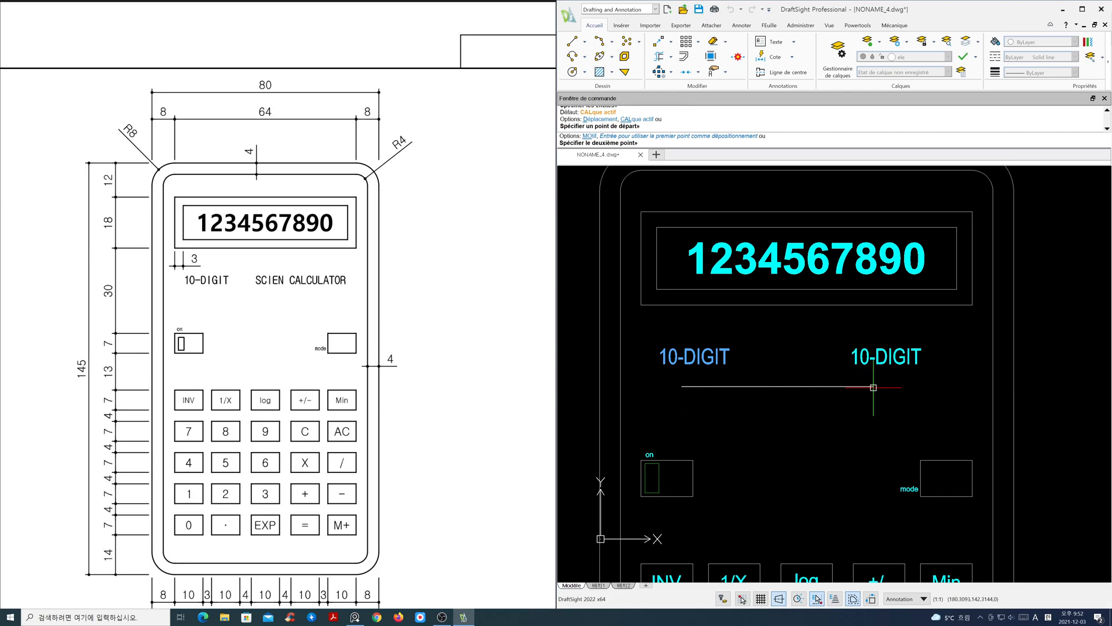
pyautogui.click(866, 386)
pyautogui.press('Escape')
# Change the text of the right-hand 10-DIGIT copy to SCIEN CALCULATOR.
pyautogui.doubleClick(846, 358)
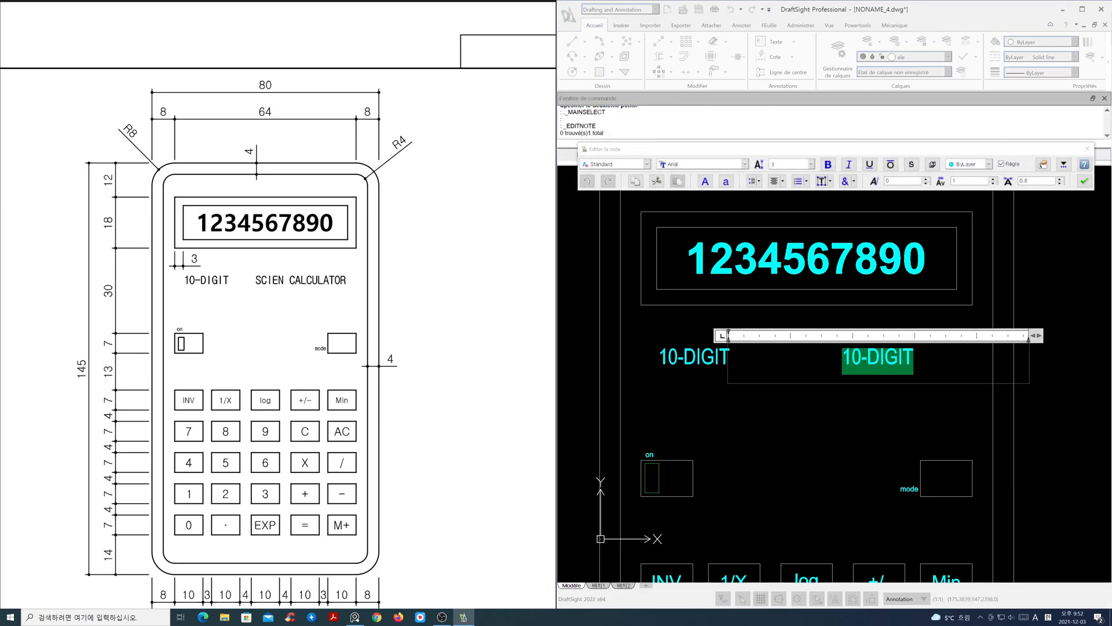
pyautogui.write('SC')
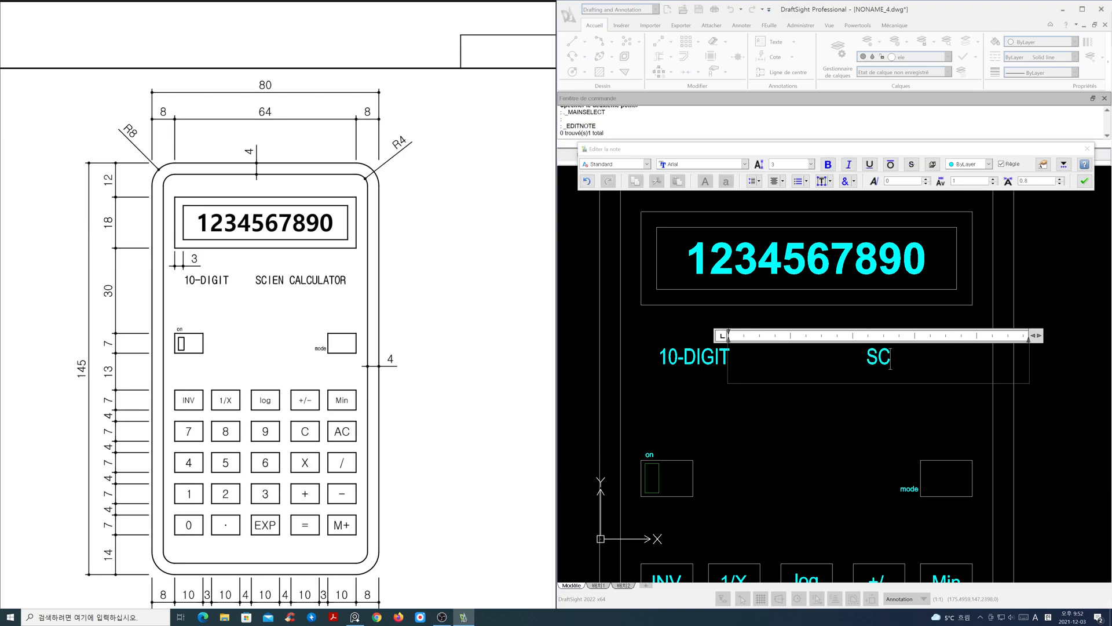
pyautogui.write('IEN')
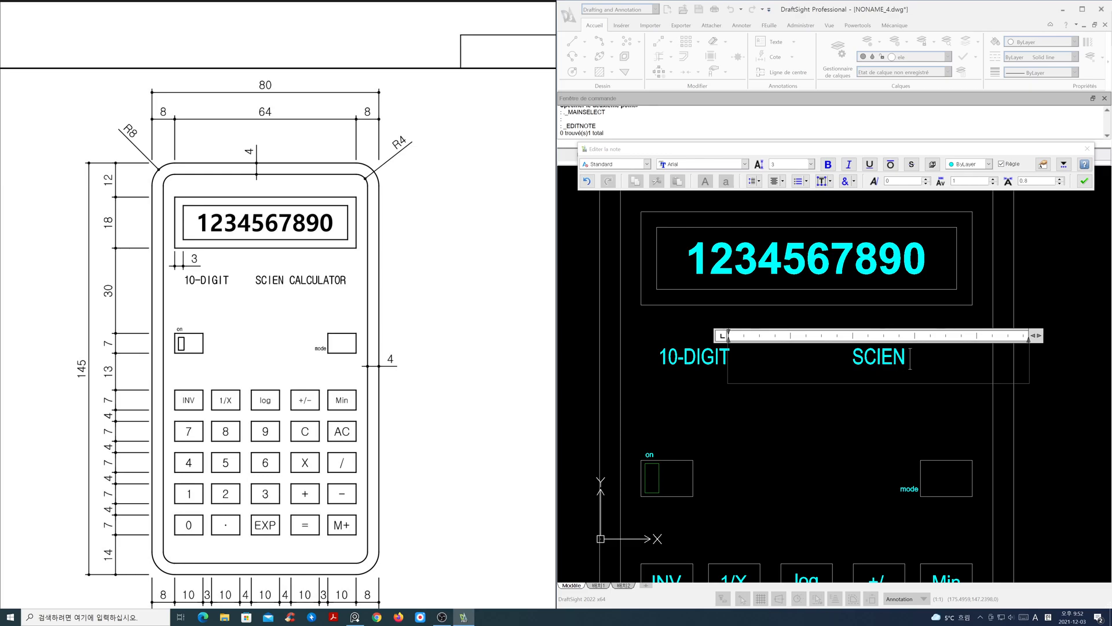
pyautogui.write('LCULATOR')
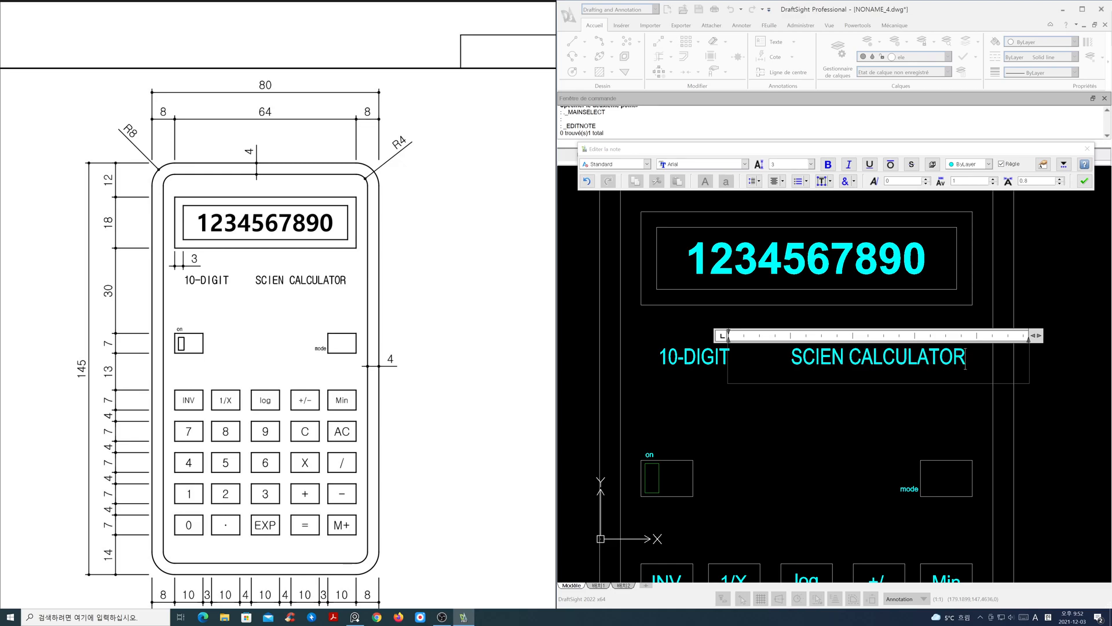
pyautogui.click(1083, 182)
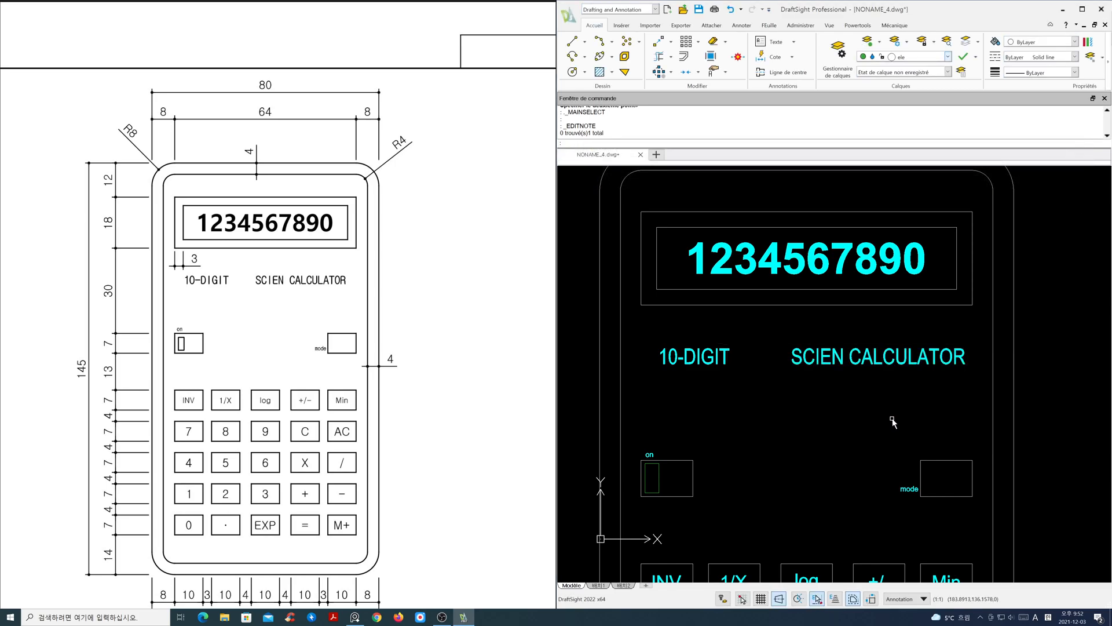
# Move the SCIEN CALCULATOR label slightly left, keeping it level with the 10-DIGIT label.
pyautogui.write('m')
pyautogui.press('Return')
pyautogui.click(815, 362)
pyautogui.press('Return')
pyautogui.click(899, 398)
pyautogui.click(890, 399)
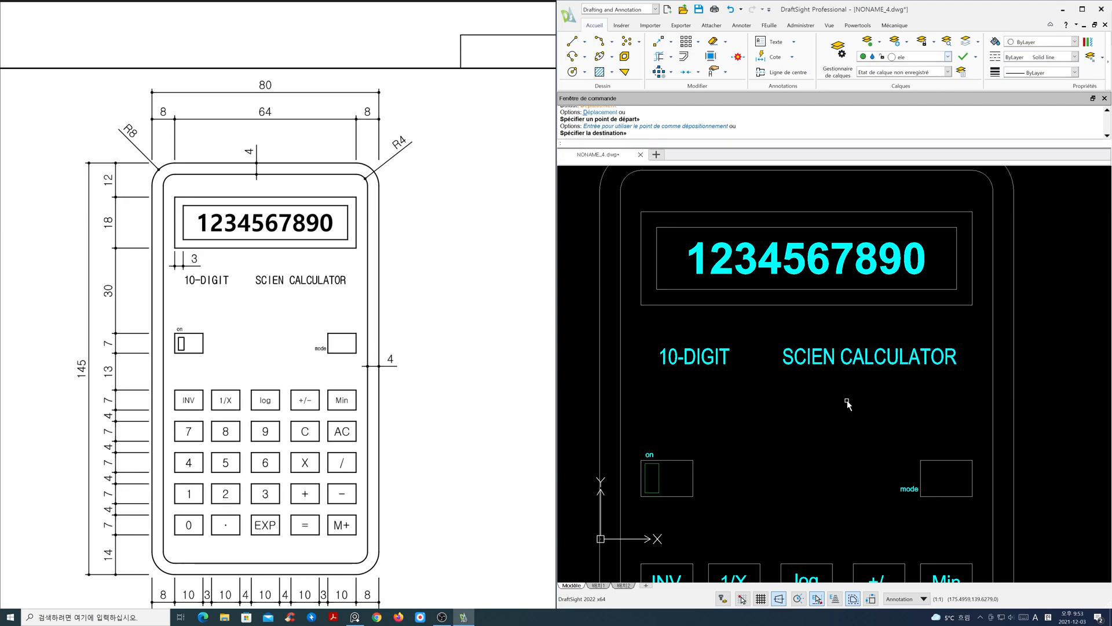
pyautogui.scroll(-5, 756, 380)
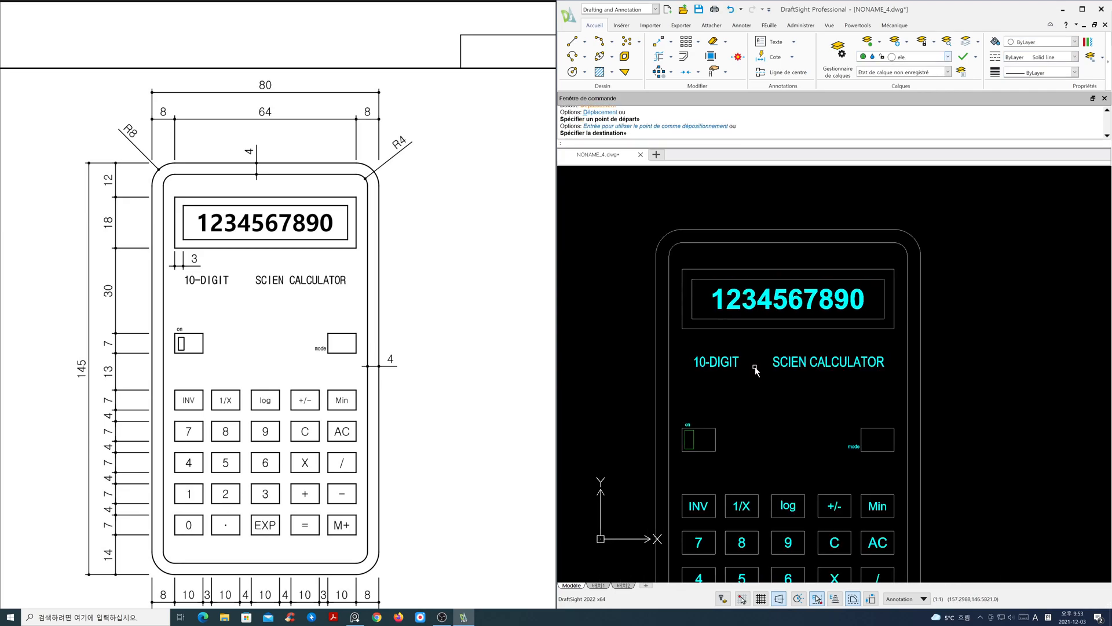
pyautogui.scroll(-1, 816, 360)
pyautogui.moveTo(817, 359); pyautogui.dragTo(837, 354, button='middle')
pyautogui.scroll(-2, 389, 374)
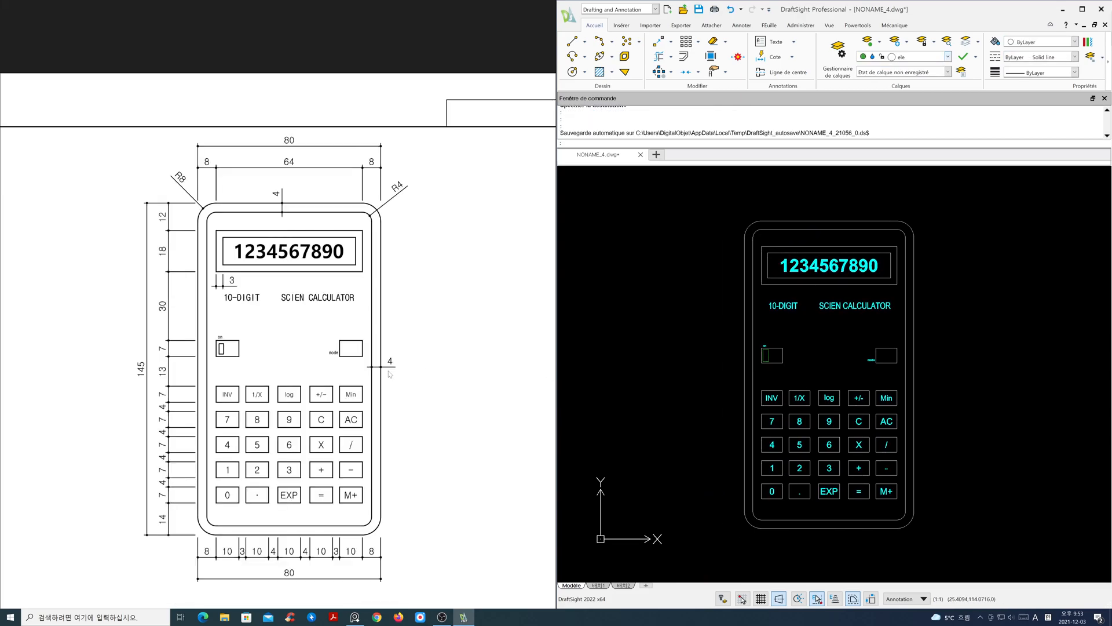